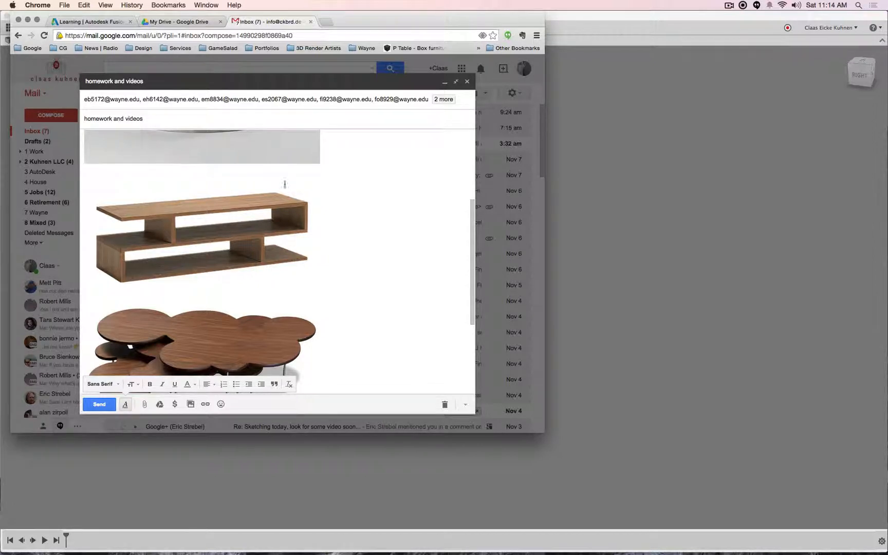
Switch to Fusion 360, start a line sketch on the XZ origin plane and face it from the Right view.
left_click(608, 259)
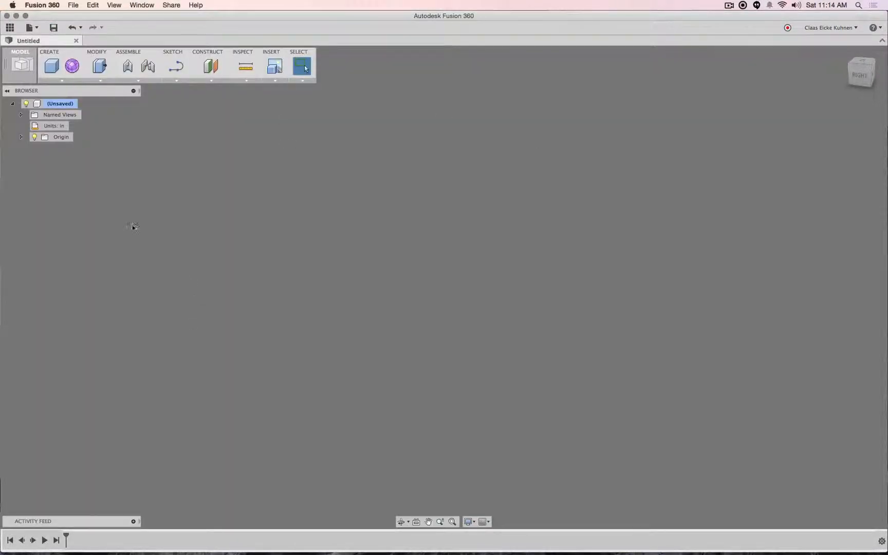
left_click(21, 137)
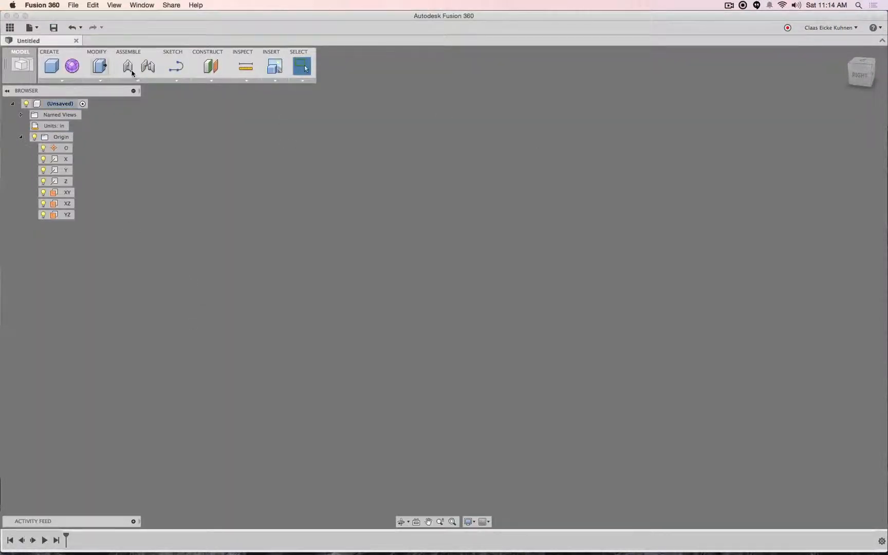
left_click(848, 69)
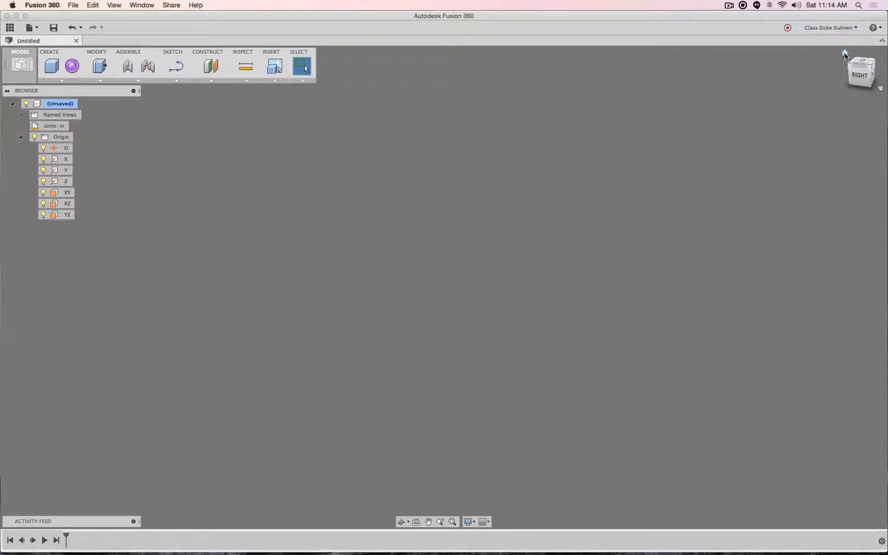
left_click(177, 70)
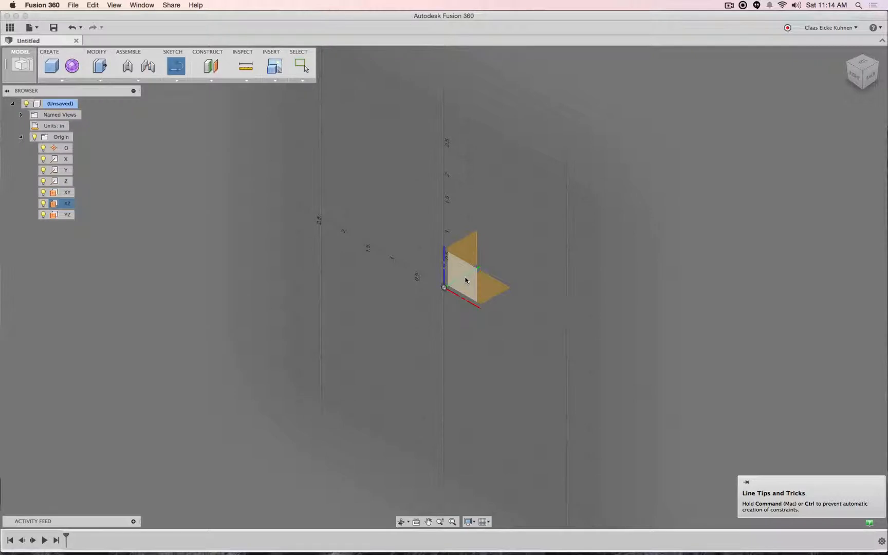
left_click(467, 281)
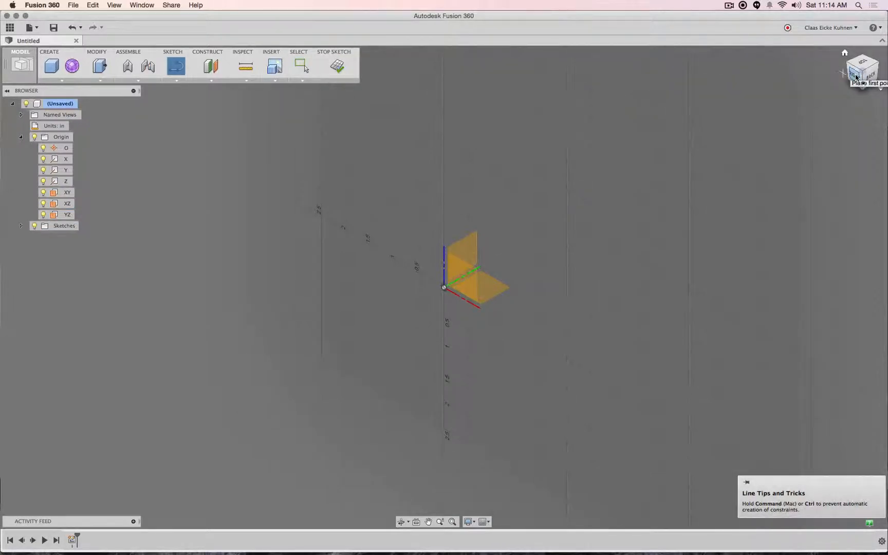
left_click(855, 78)
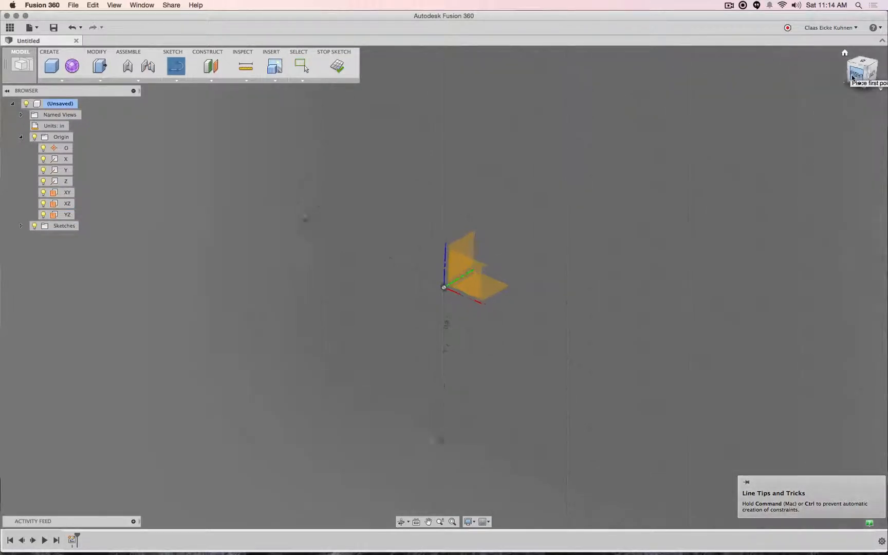
Sketch a horizontal two-point rectangle 24 in long and 1 in high on the horizontal axis as the lower board.
left_click(182, 80)
mouse_move(205, 109)
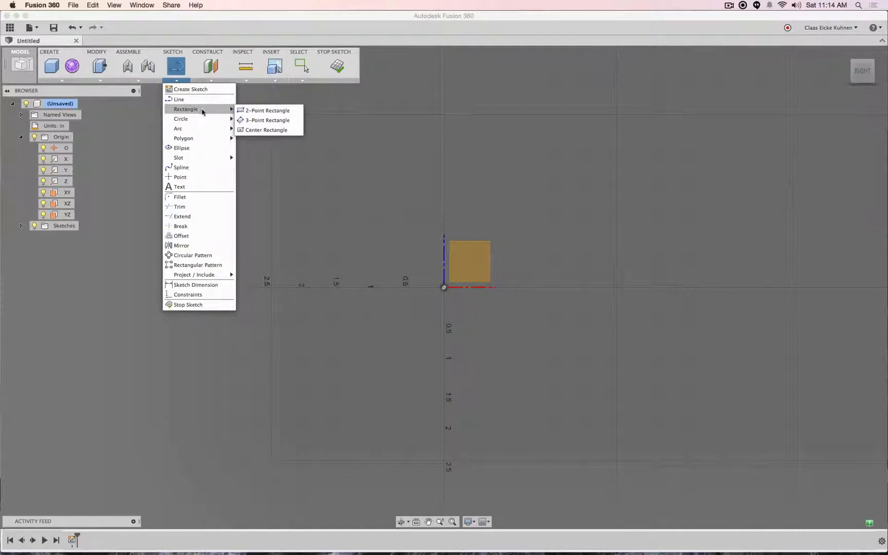
left_click(249, 116)
left_click(375, 287)
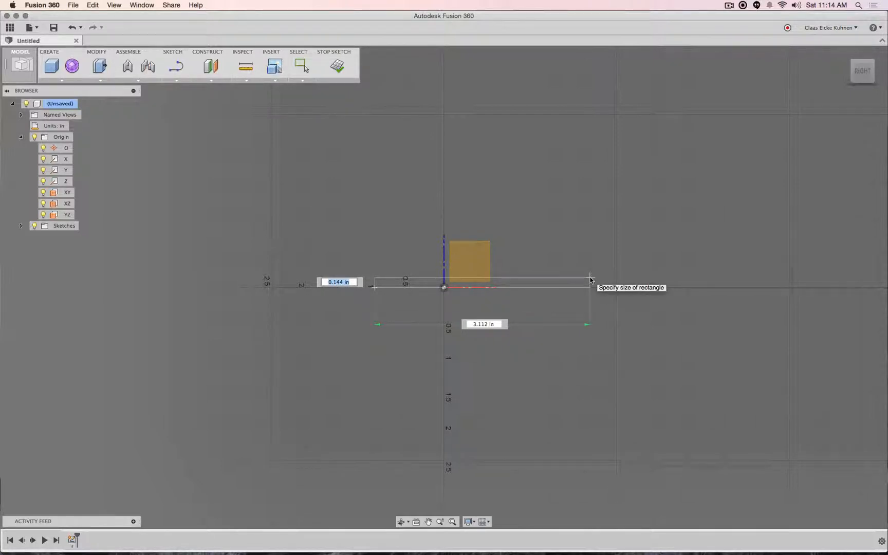
type("1")
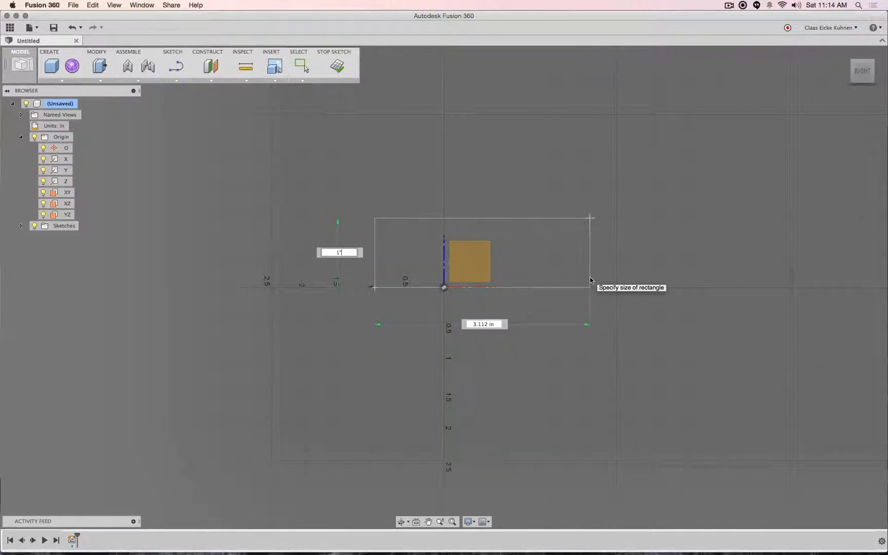
key("Tab")
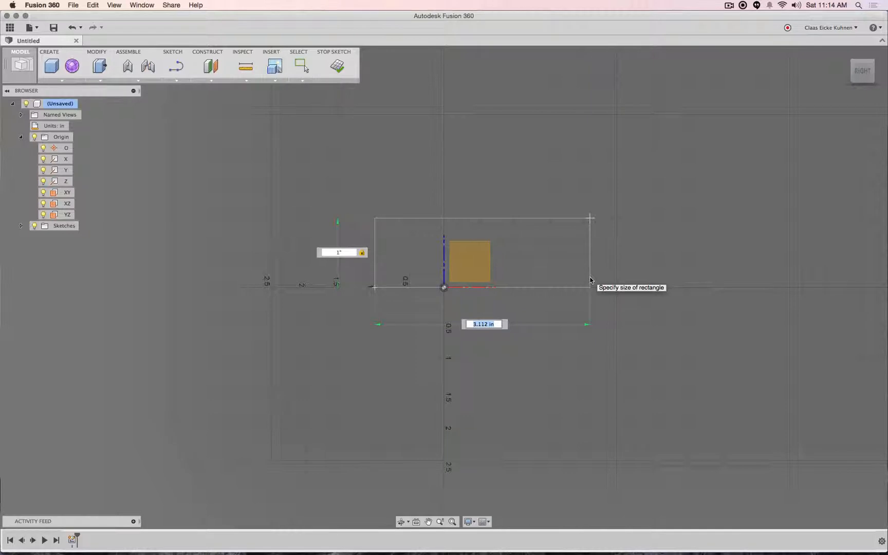
type("24")
key("Tab")
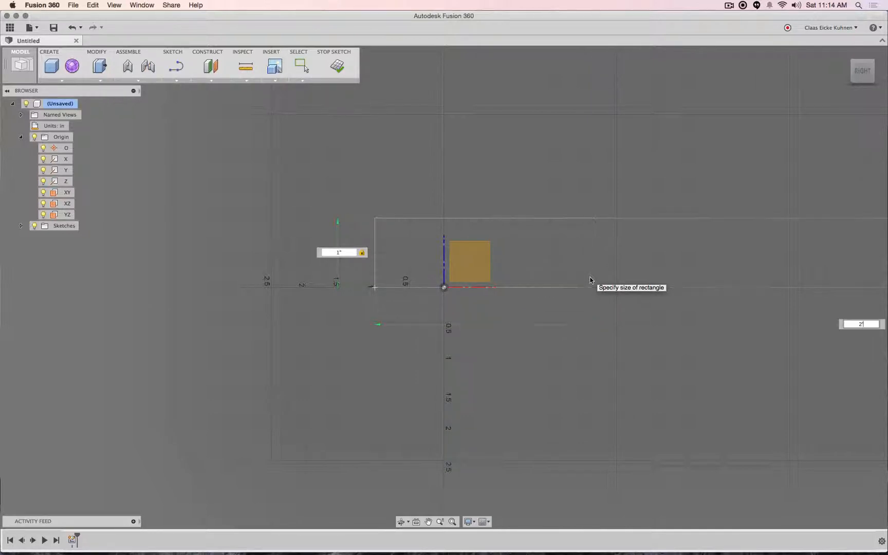
key("Tab")
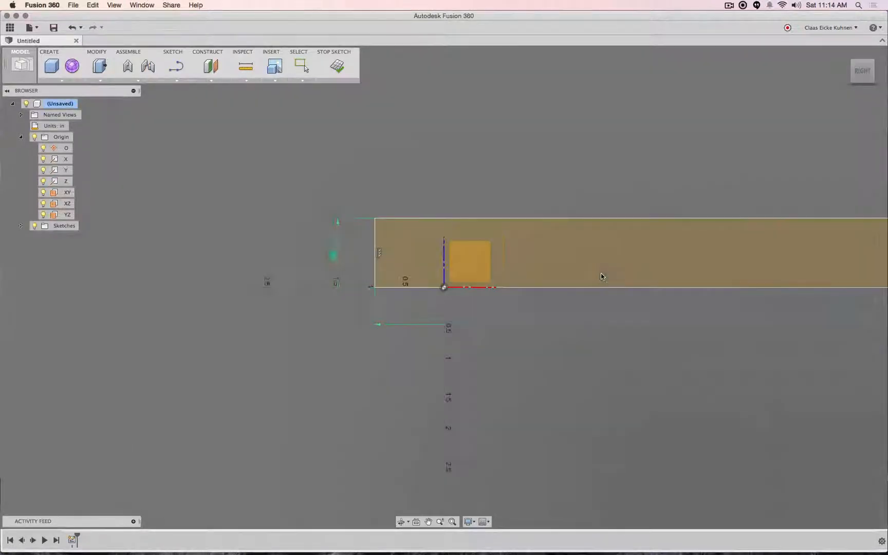
key("Return")
scroll(601, 273, "down", 2)
scroll(640, 283, "down", 2)
middle_click_drag(707, 307, 412, 340)
scroll(509, 334, "down", 6)
scroll(494, 367, "up", 3)
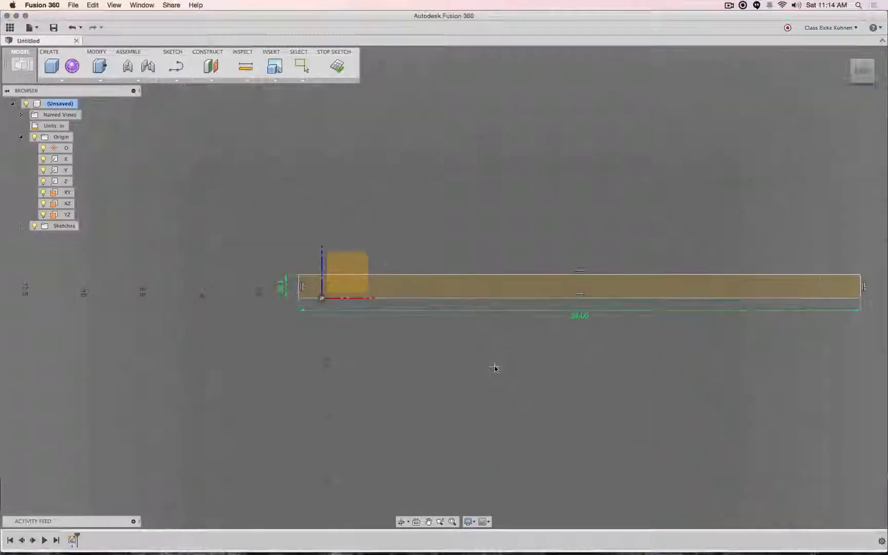
Switch to Chrome to examine the wooden shelf reference picture, and return to the Fusion 360 sketch without drawing anything.
left_click(182, 532)
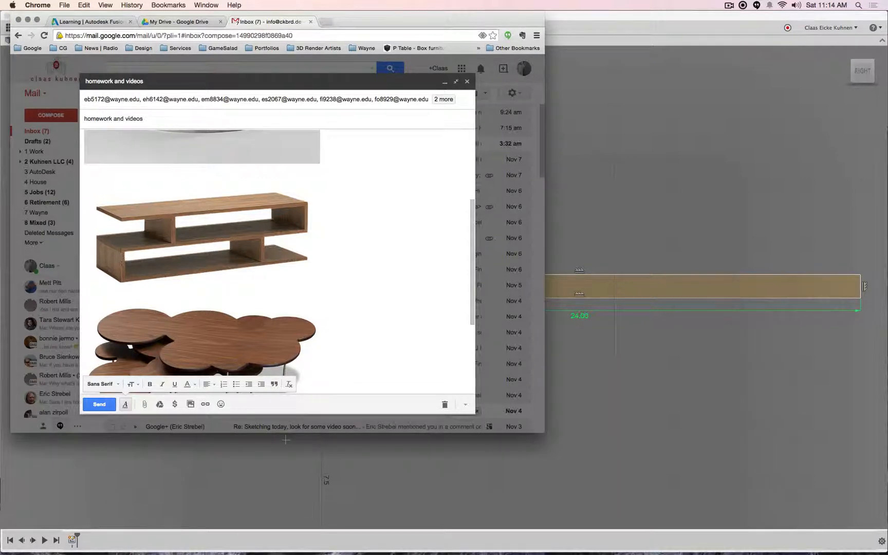
left_click(606, 369)
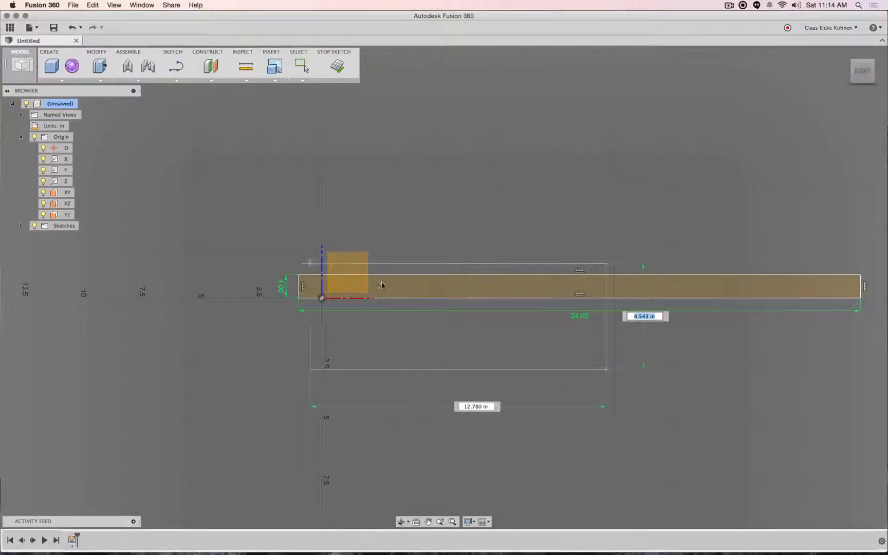
key("Escape")
Sketch an upright two-point rectangle 7 in high and 1 in wide from the upper left corner of the 24 in board.
left_click(176, 80)
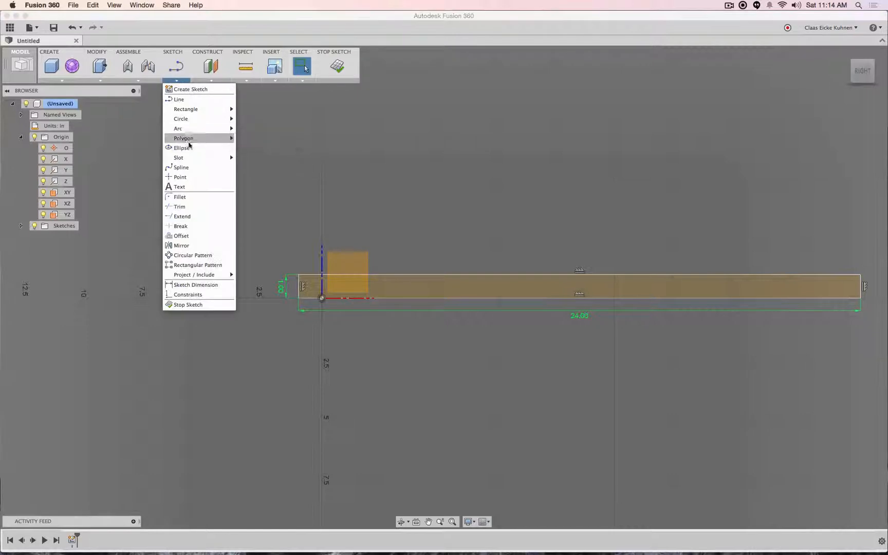
mouse_move(190, 120)
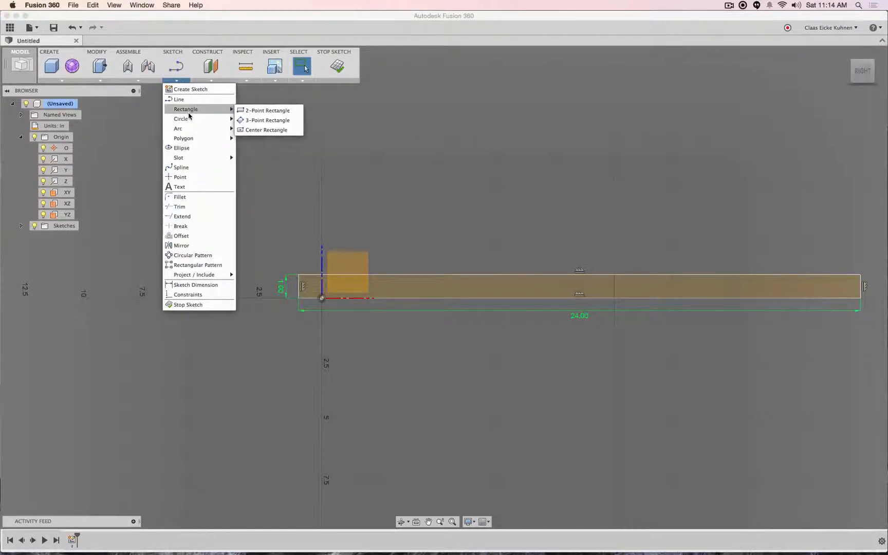
left_click(247, 110)
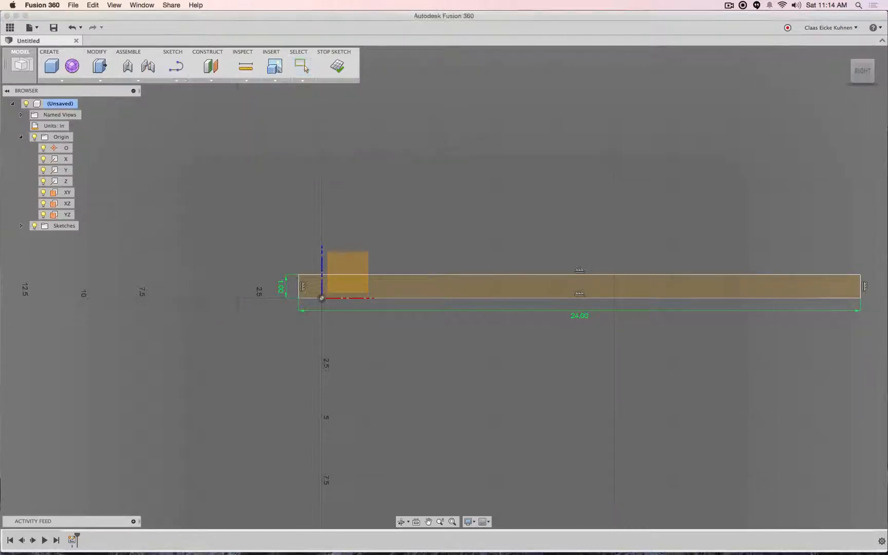
left_click(298, 276)
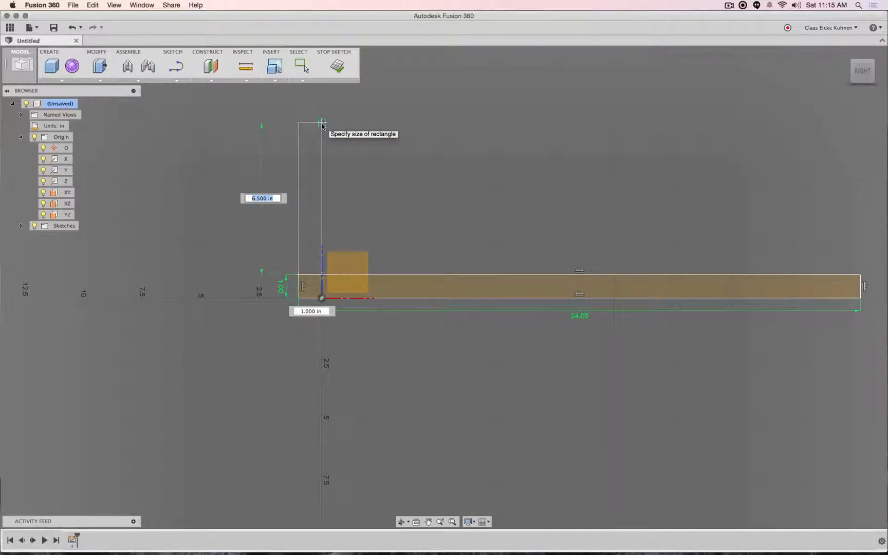
type("7\"")
key("Tab")
type("1")
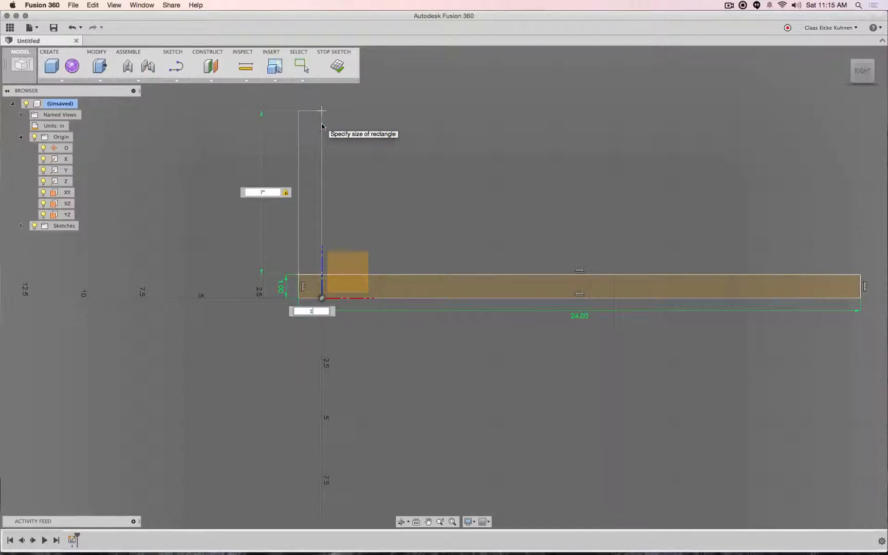
type("\"")
key("Tab")
key("Return")
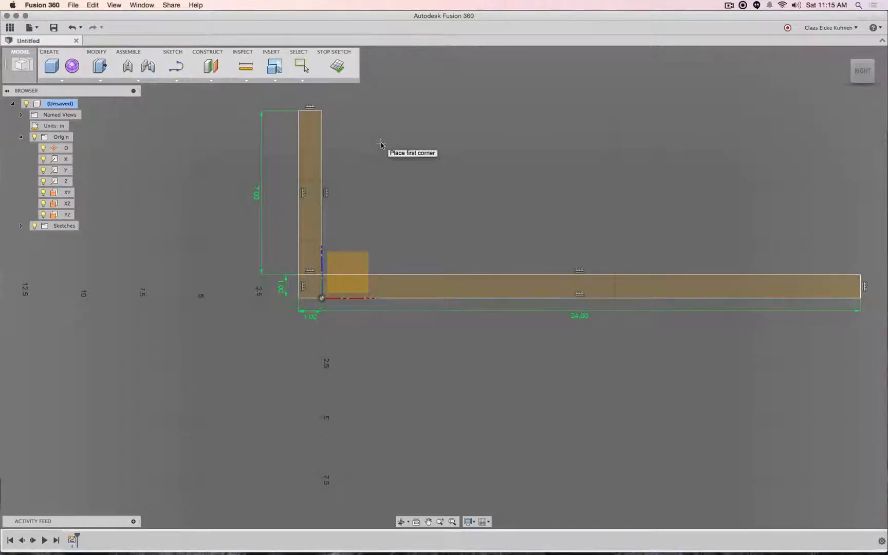
Sketch a horizontal rectangle 20 in long and 1 in high on top of the upright, starting from its upper left corner.
scroll(380, 143, "down", 4)
middle_click_drag(434, 133, 380, 207)
scroll(313, 188, "up", 1)
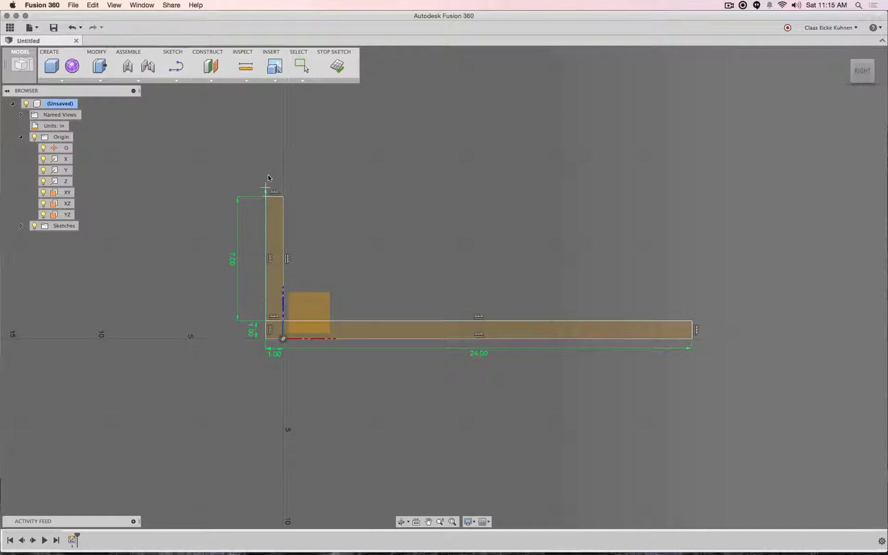
left_click(266, 197)
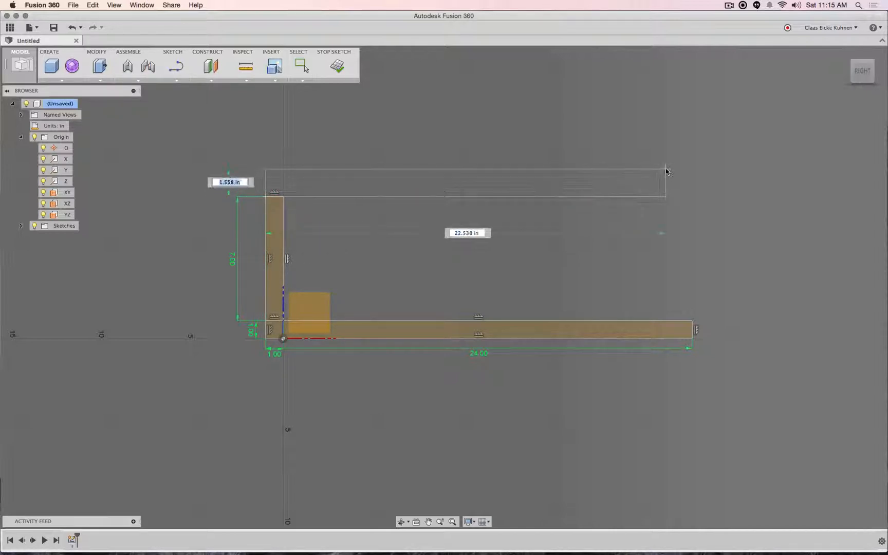
type("1")
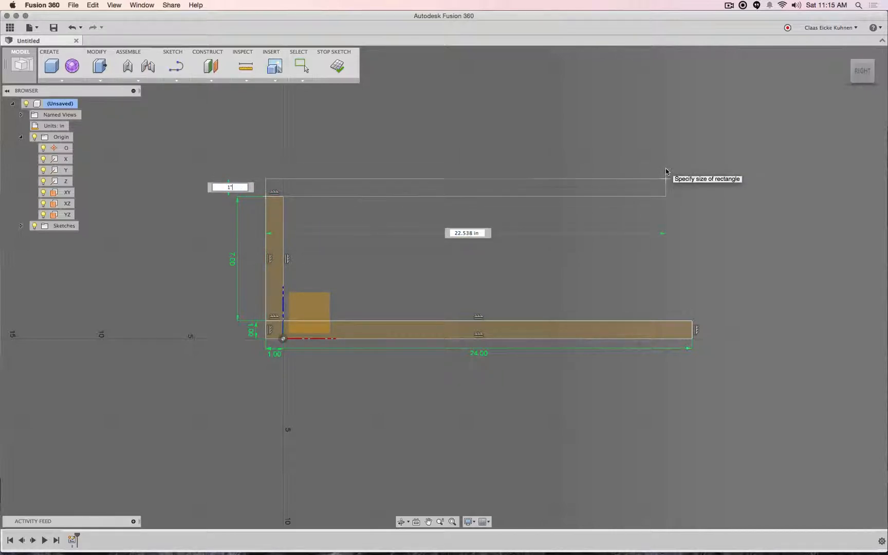
key("Tab")
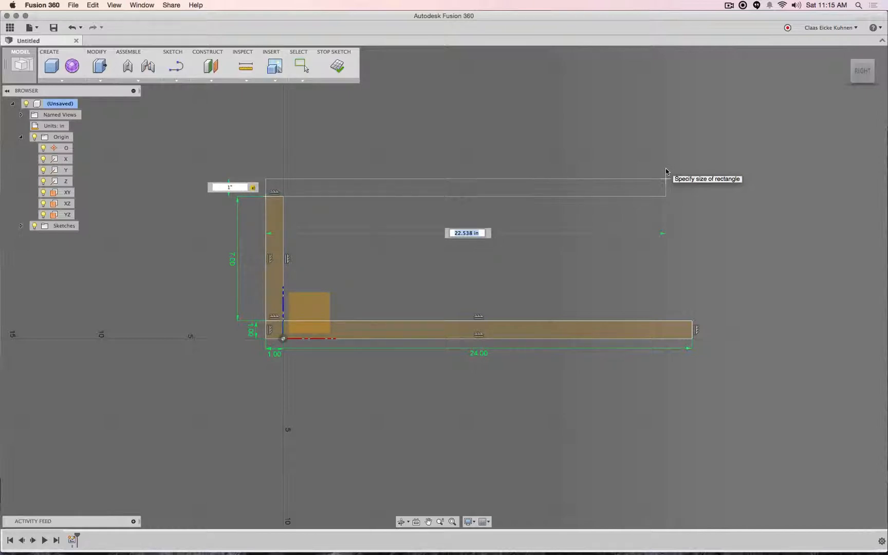
type("20")
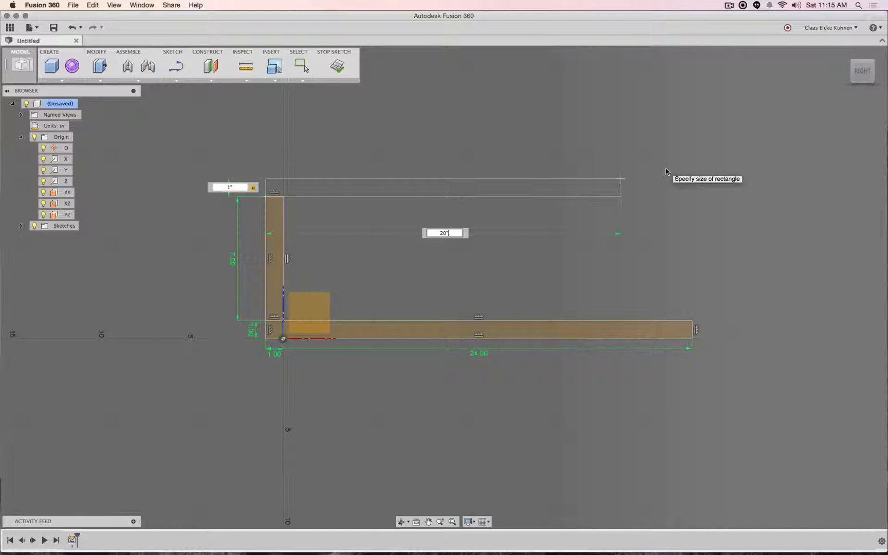
key("Tab")
key("Return")
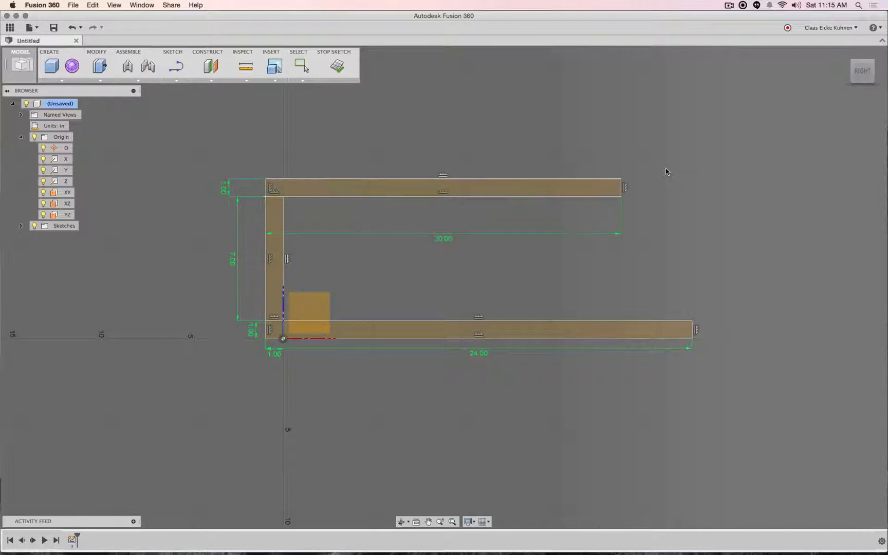
Sketch a divider rectangle 7 in high and 1 in wide between the two horizontal boards, near the middle of the upper one.
left_click(460, 200)
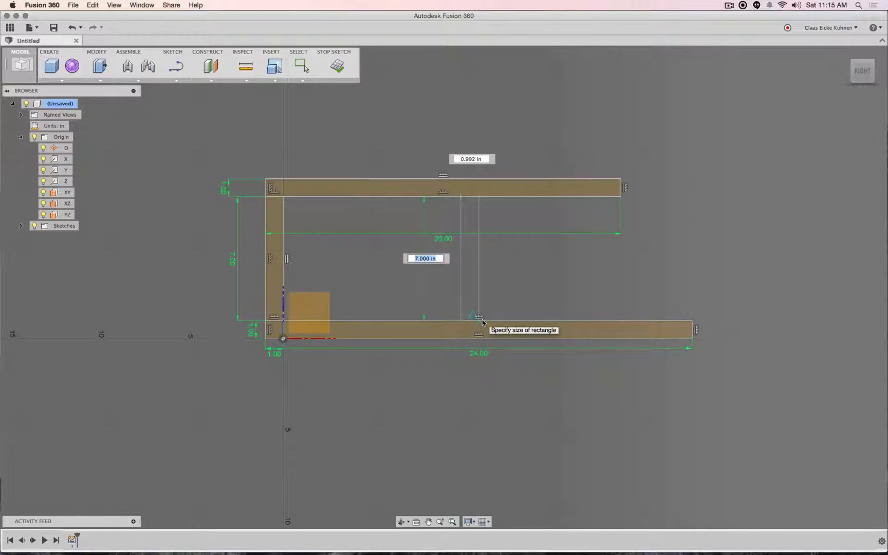
type("7")
key("Tab")
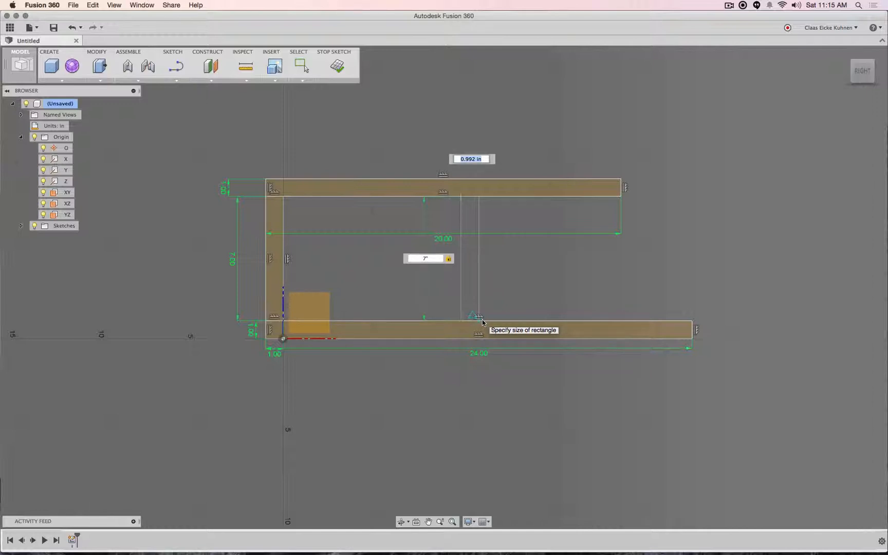
type("1")
key("Tab")
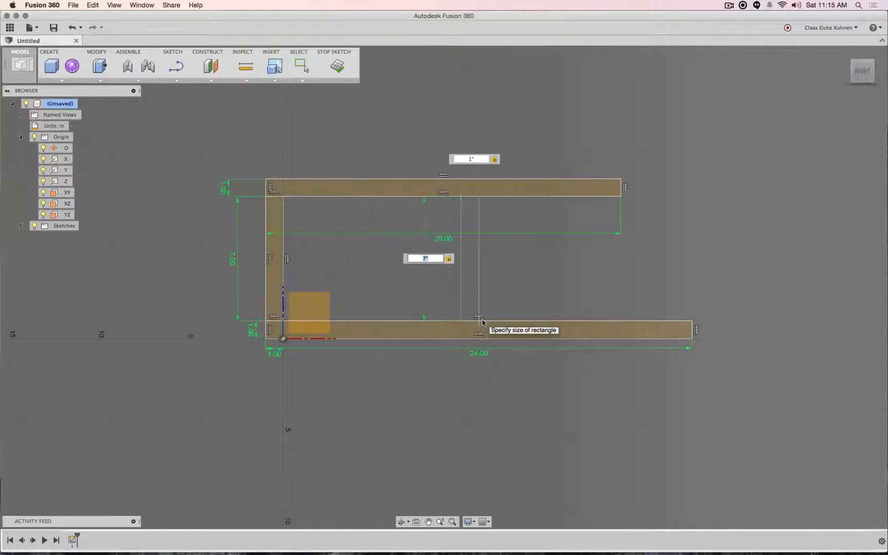
key("Return")
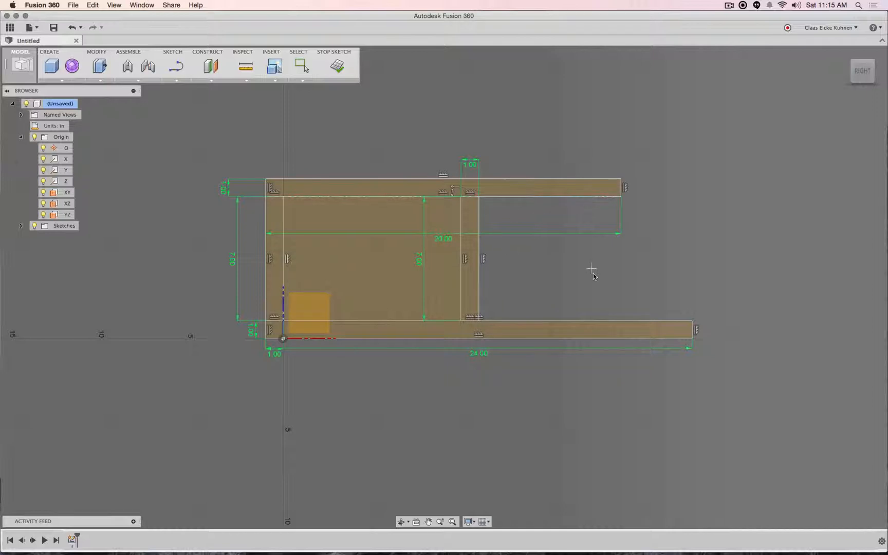
key("Escape")
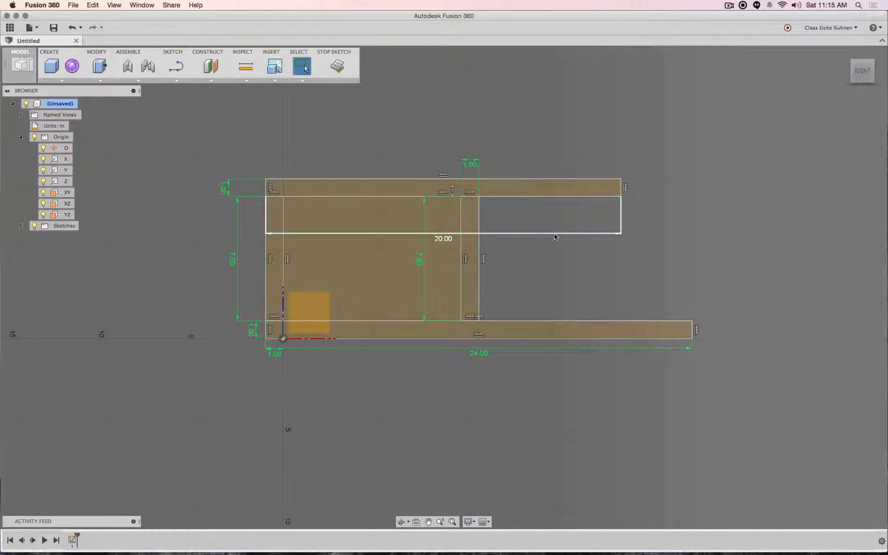
Reposition the 20 in dimension above the upper board, the divider's 7 in dimension to its right, and the lower board's thickness dimension farther left.
left_click_drag(555, 230, 541, 125)
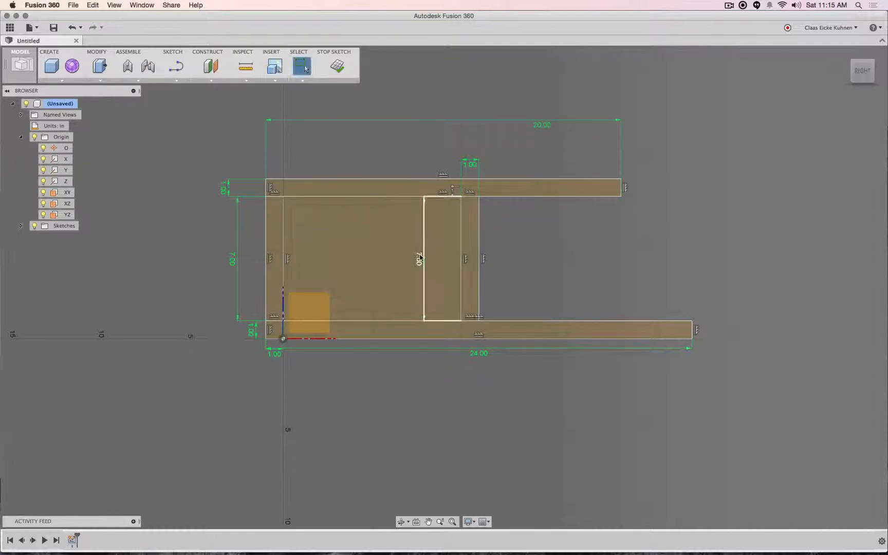
left_click_drag(418, 257, 537, 257)
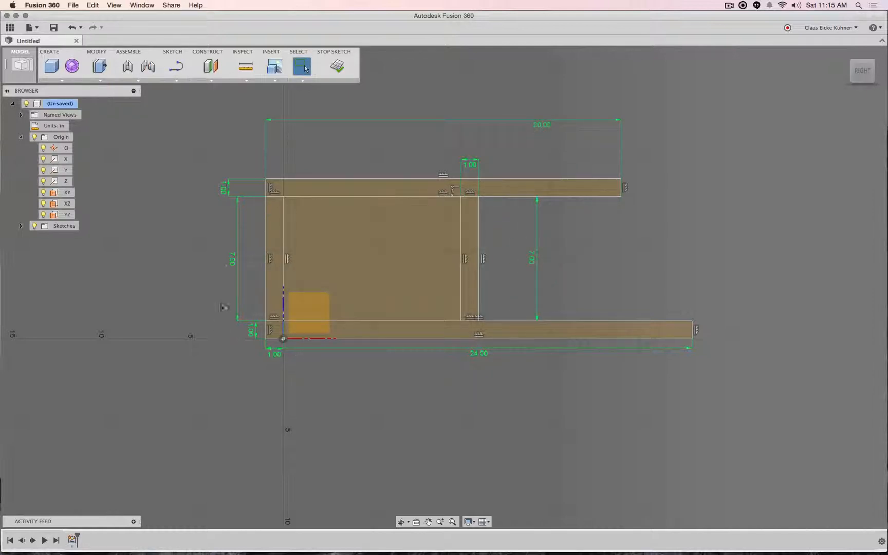
left_click_drag(255, 333, 222, 335)
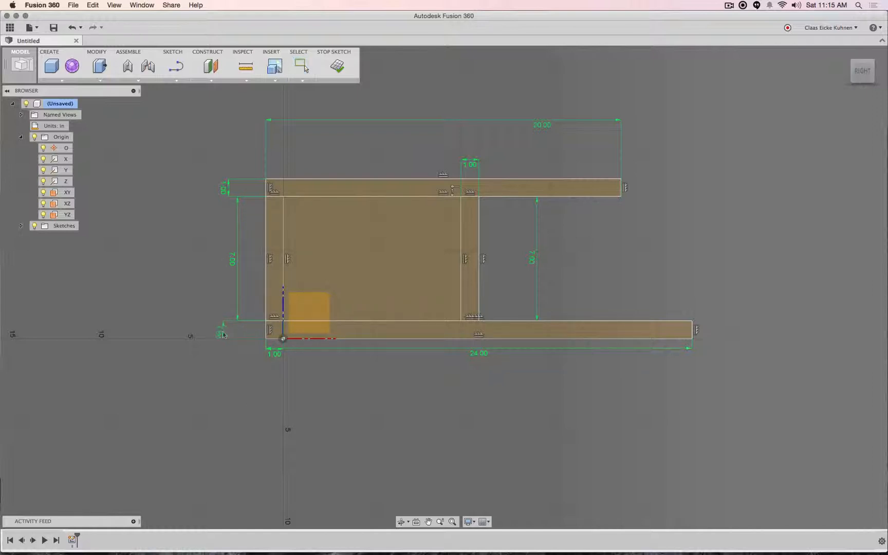
Finish the sketch and extrude the 24 in bottom board profile 12 in as a new body.
left_click(338, 67)
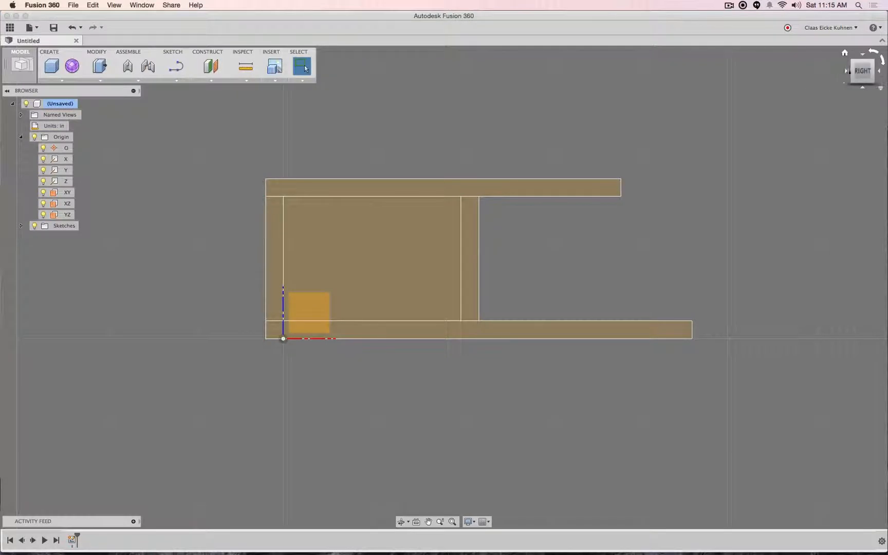
left_click_drag(849, 87, 633, 145)
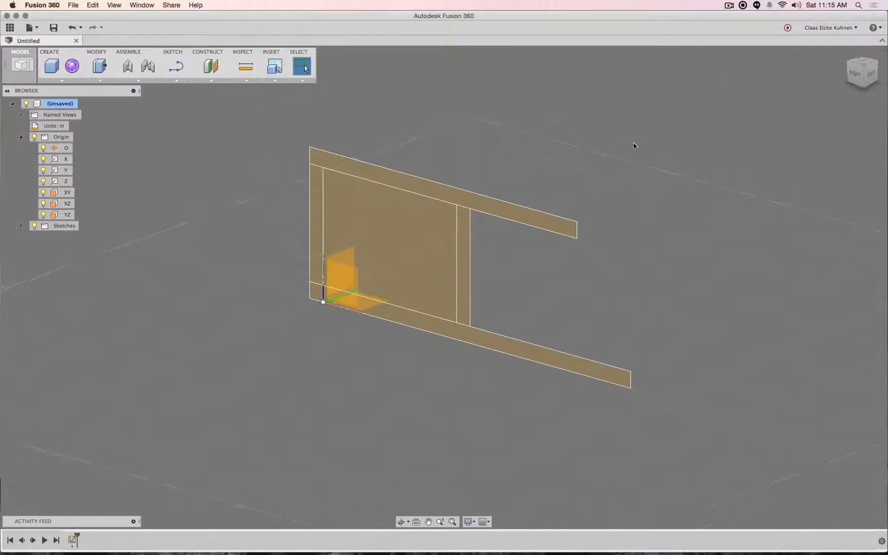
left_click(66, 81)
left_click(77, 129)
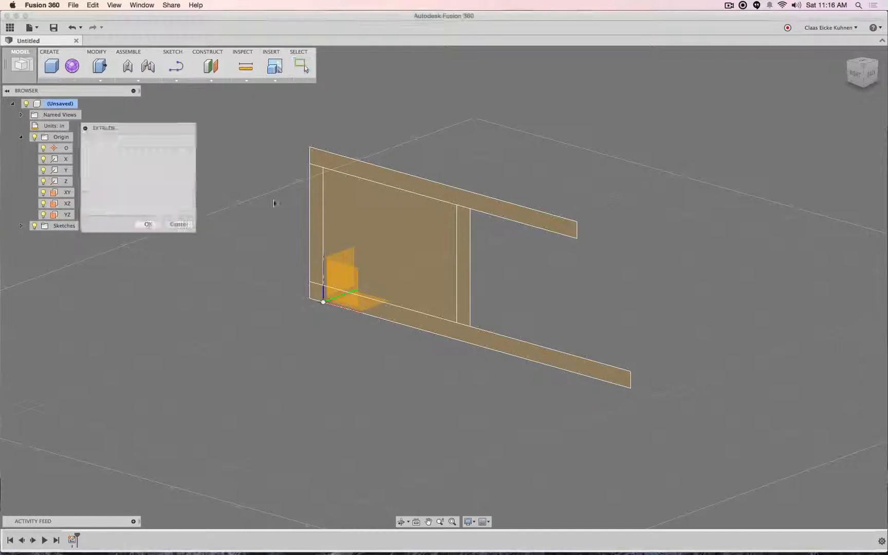
left_click(515, 351)
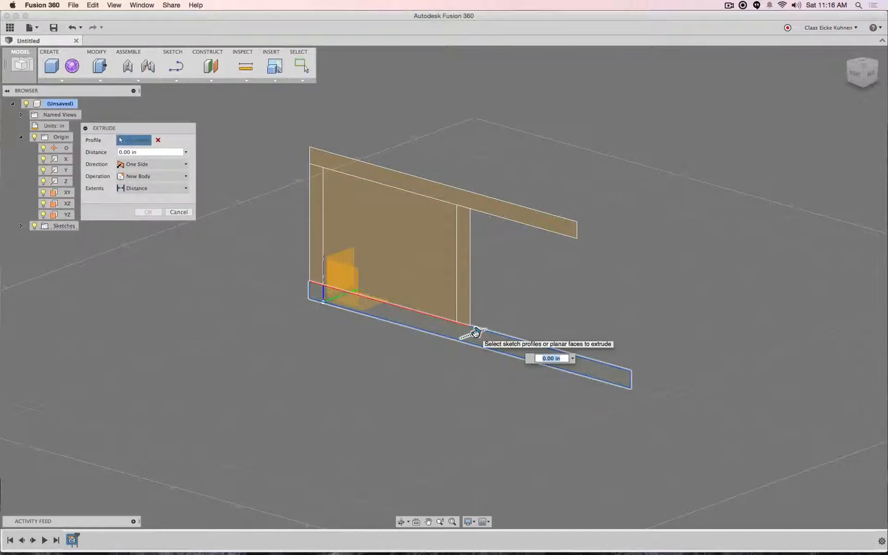
left_click_drag(476, 333, 586, 294)
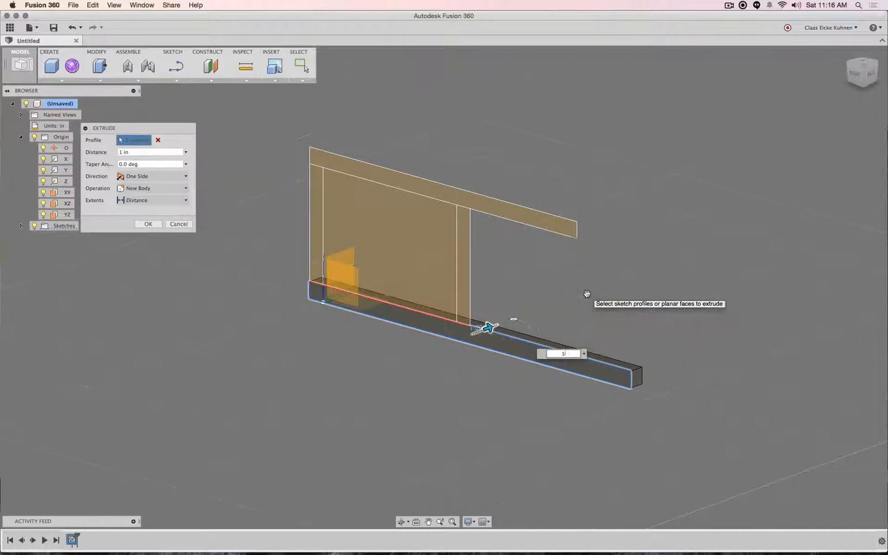
type("12")
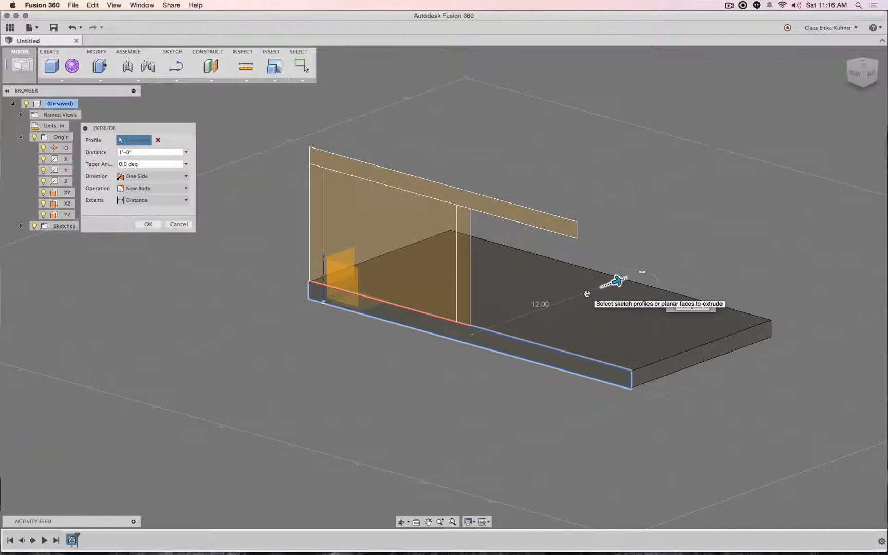
key("Return")
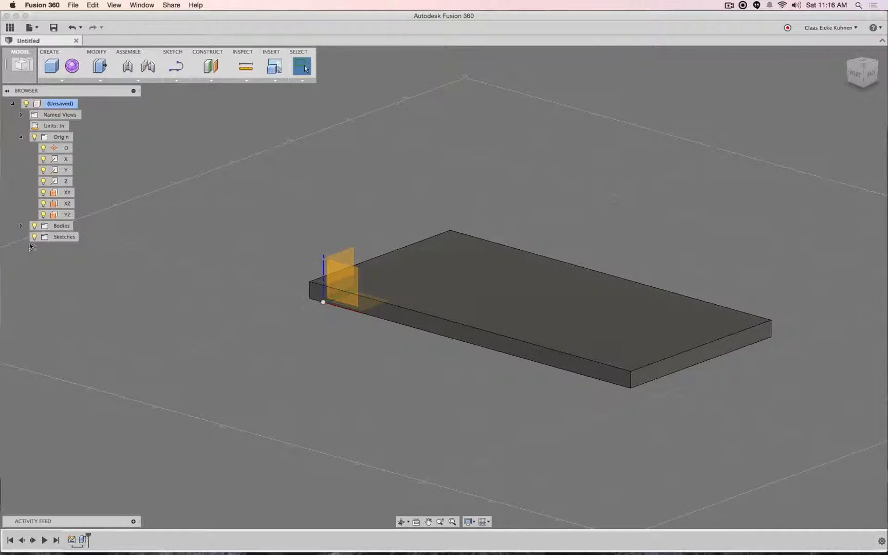
Show the side-view sketch again and extrude the end upright's profile 1 ft as a new body.
left_click(20, 237)
left_click(43, 247)
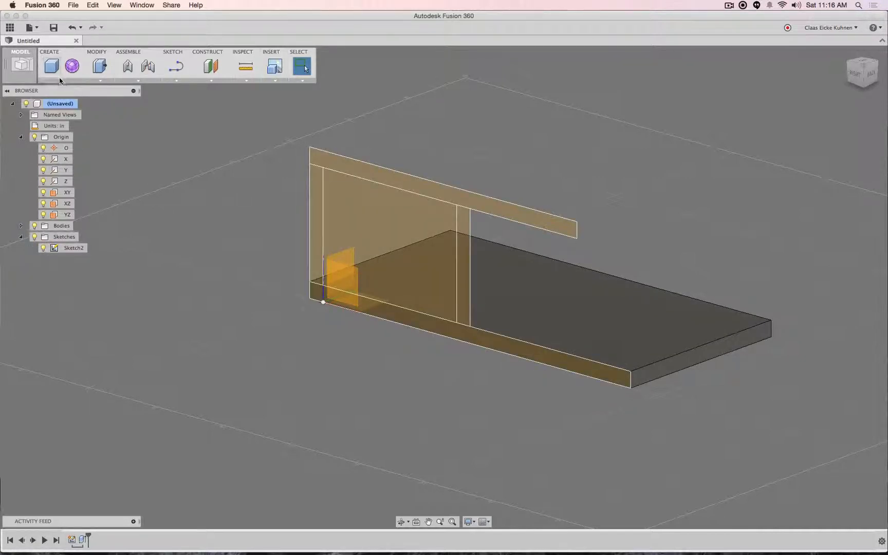
left_click(60, 81)
left_click(67, 131)
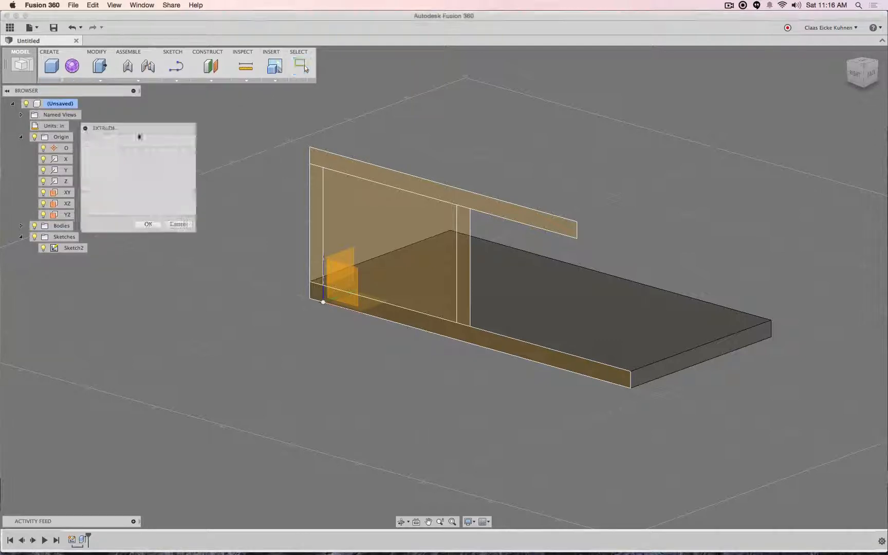
left_click(314, 195)
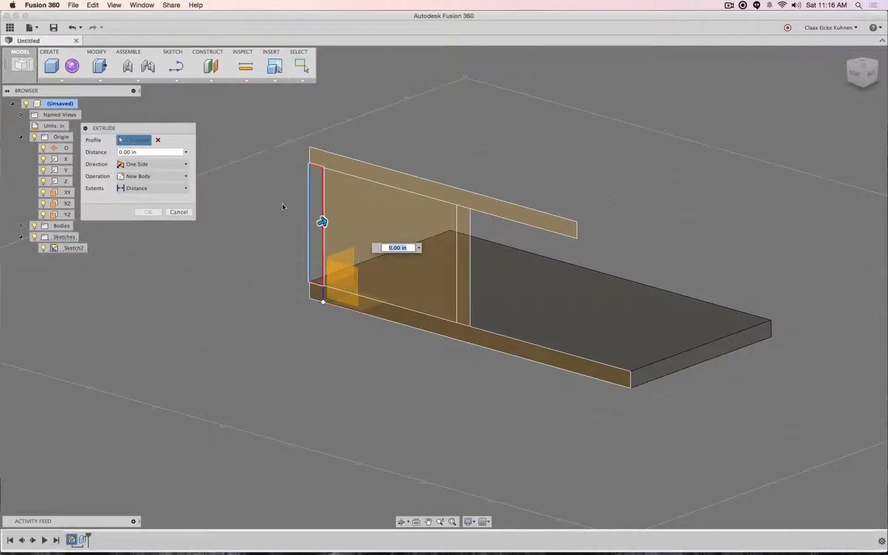
type("1'")
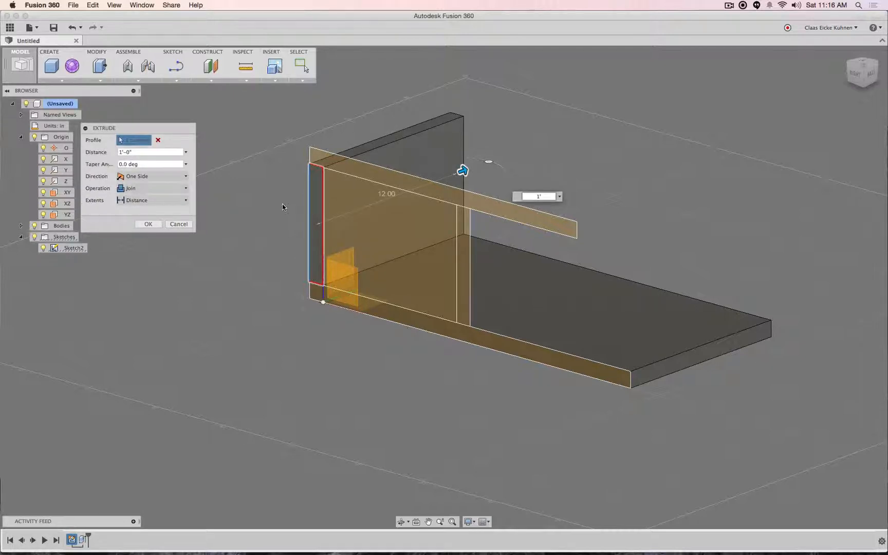
left_click(162, 188)
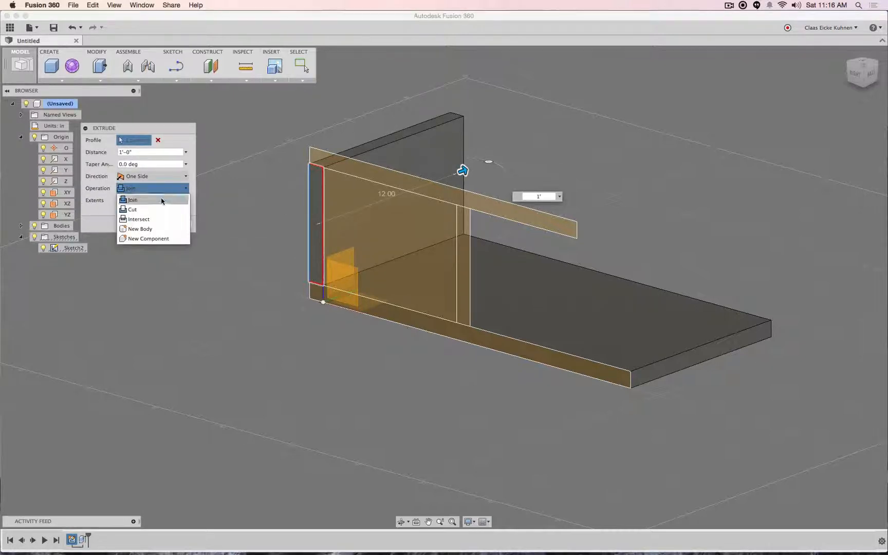
left_click(163, 229)
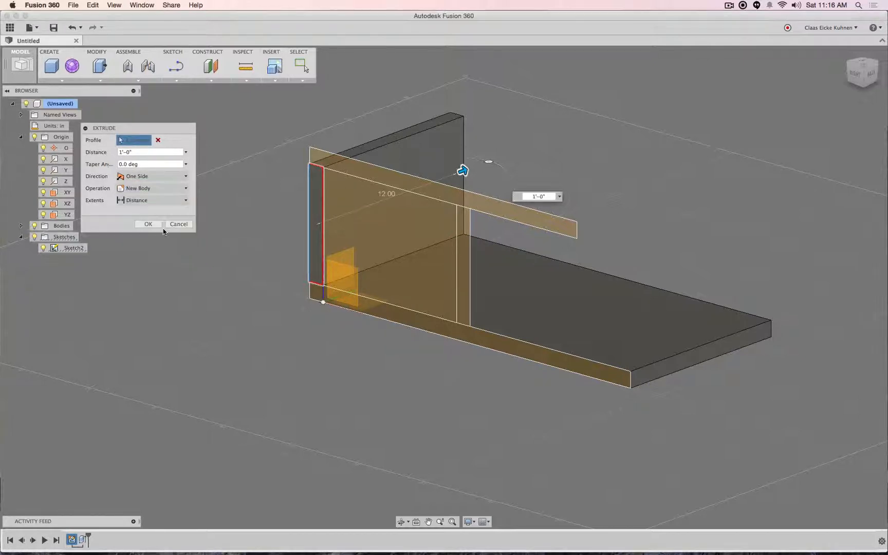
left_click(146, 226)
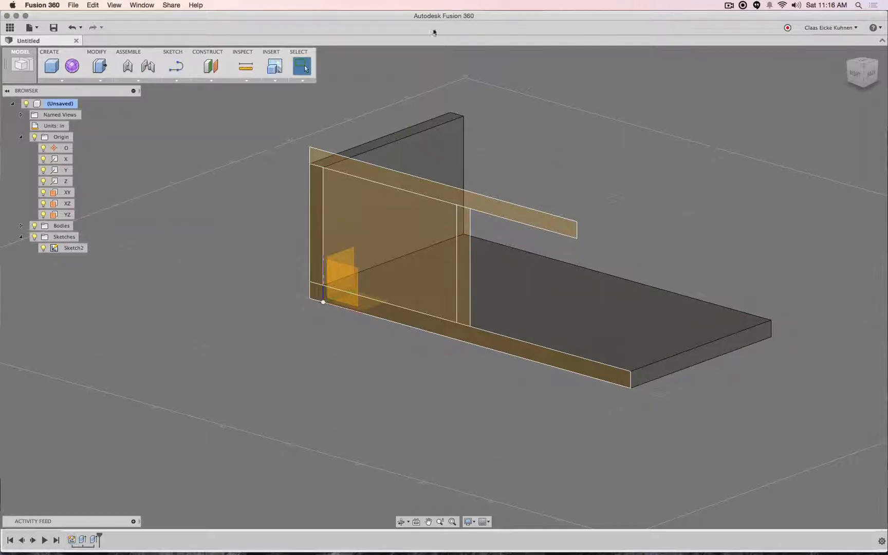
Extrude the middle divider's profile 1 ft in the same direction as the other boards.
left_click(62, 81)
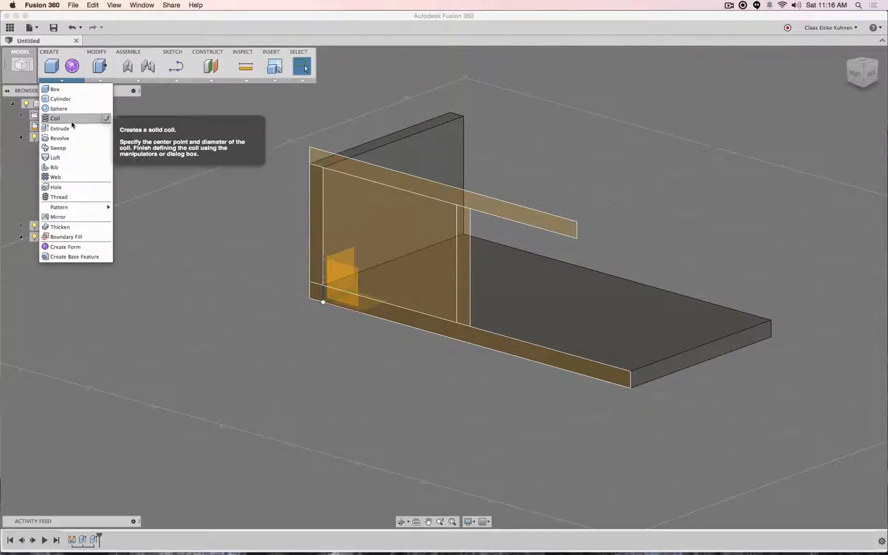
left_click(66, 129)
left_click(463, 213)
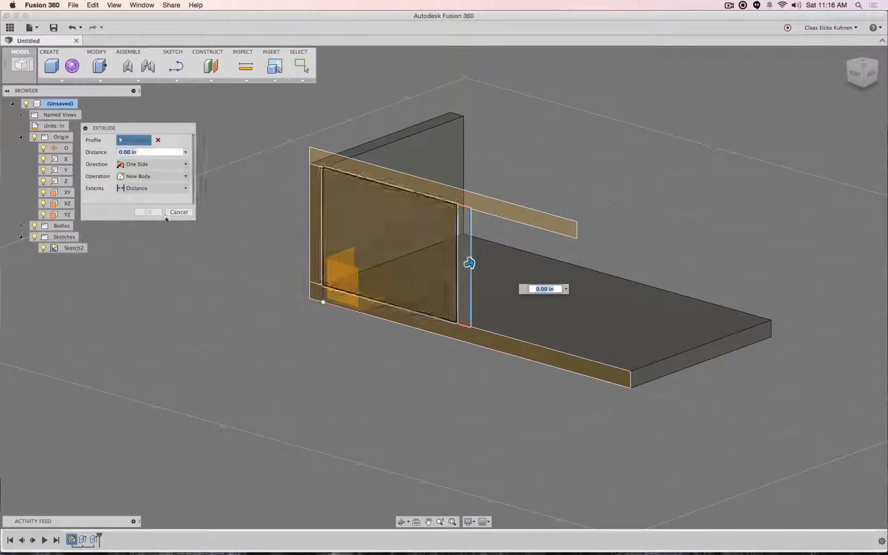
left_click(154, 176)
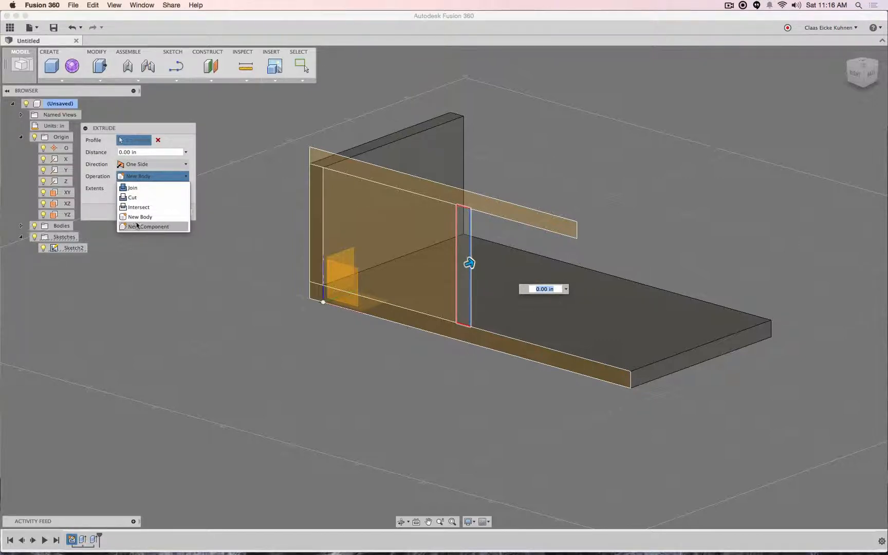
left_click(136, 217)
left_click_drag(143, 152, 96, 154)
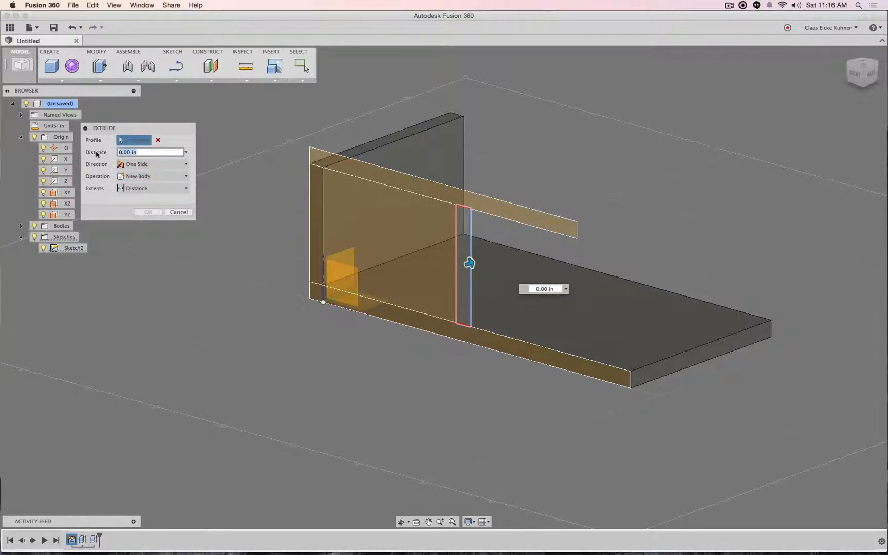
type("1'")
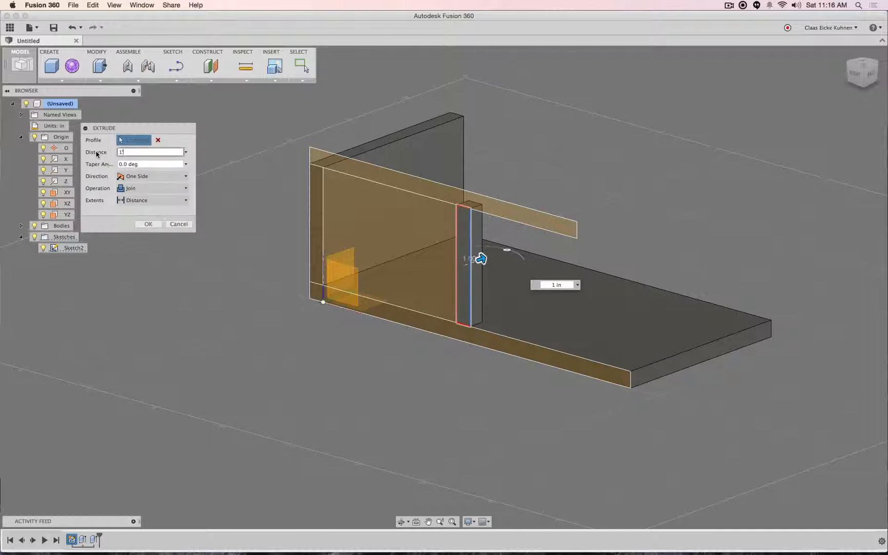
left_click(147, 225)
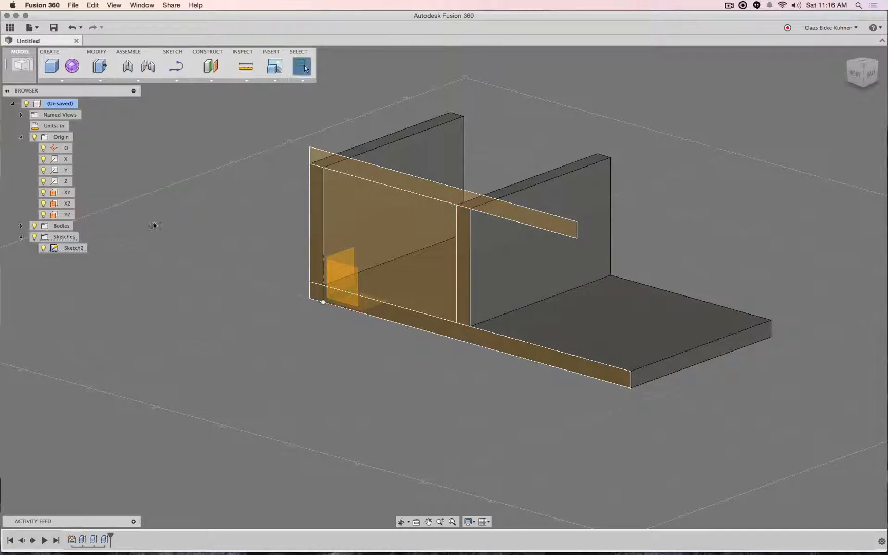
Extrude the 20 in upper board's profile 1 ft as a new body.
left_click(59, 81)
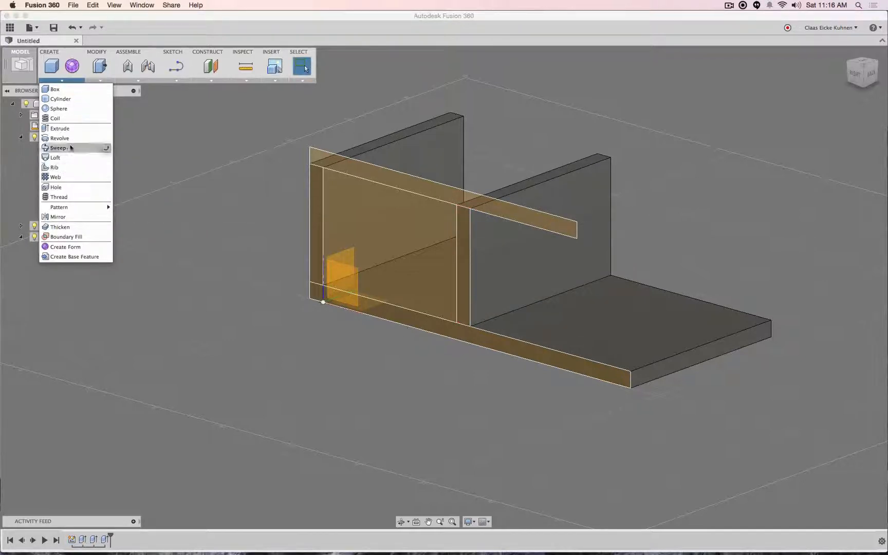
left_click(71, 132)
left_click(379, 179)
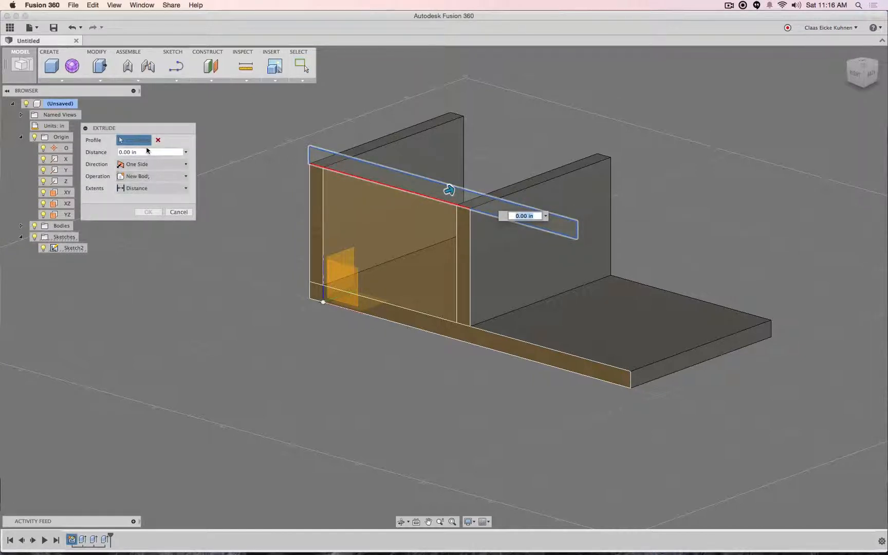
left_click(126, 152)
type("1'")
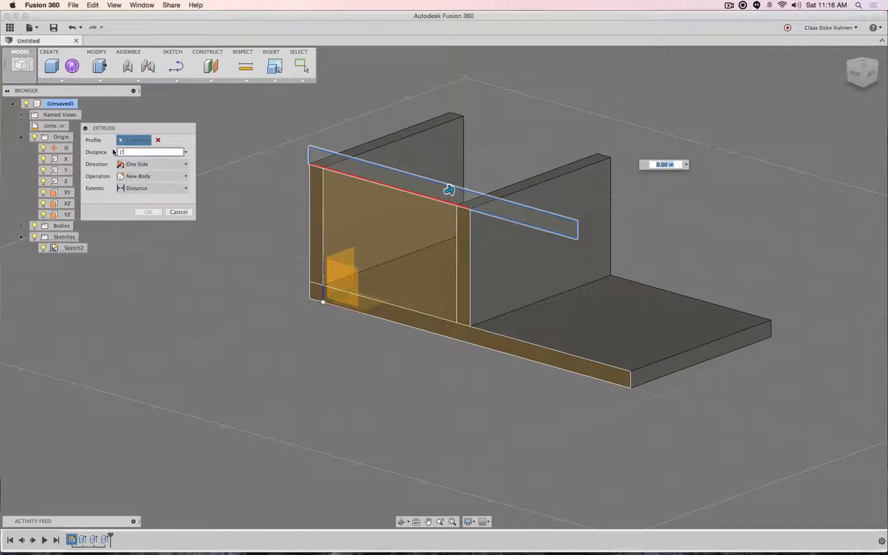
left_click(139, 190)
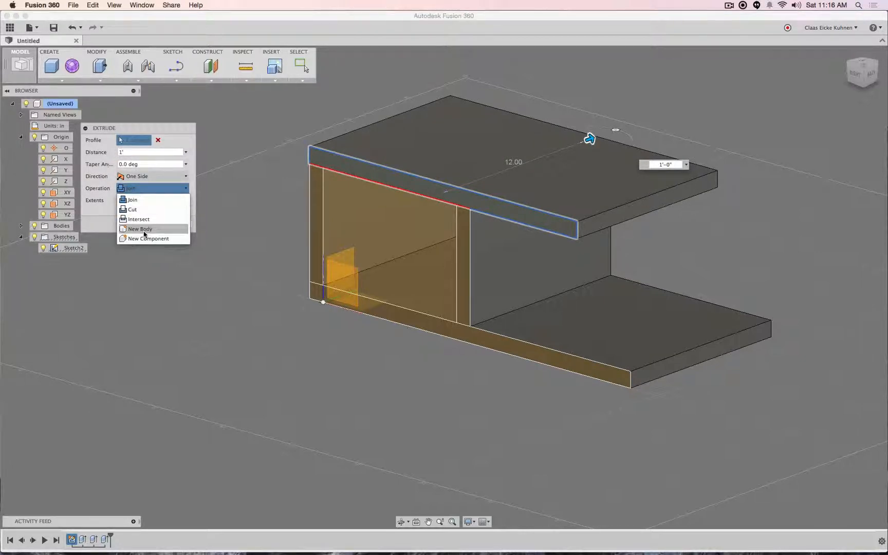
left_click(142, 228)
left_click(148, 224)
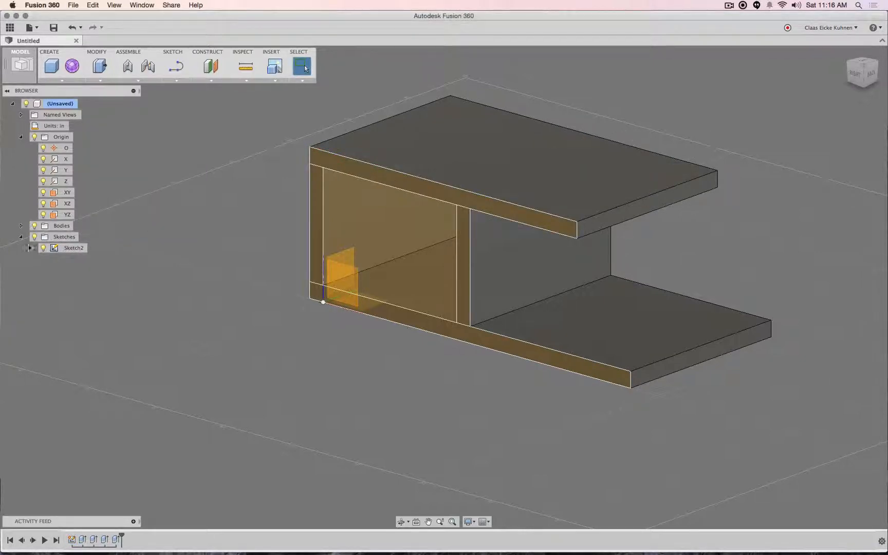
Check which boards form each body and edit the middle divider's extrusion to use the New Body operation.
left_click(20, 226)
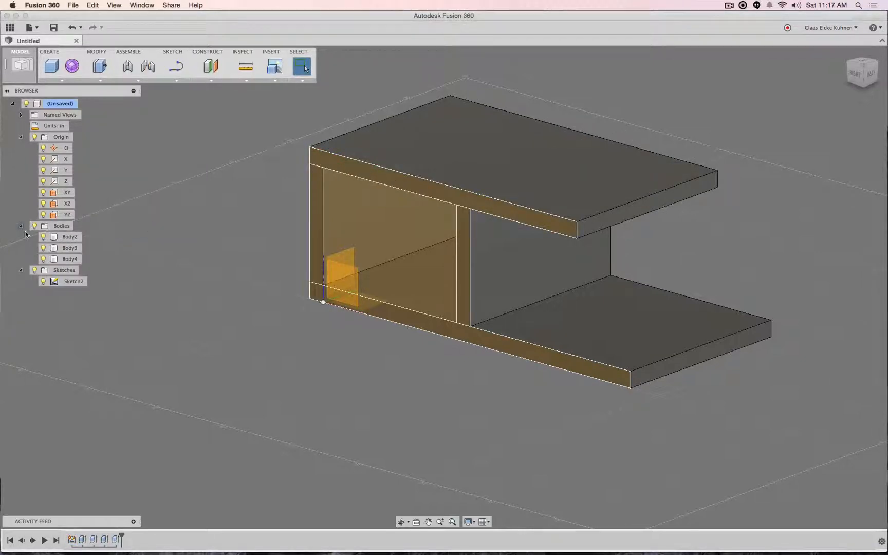
left_click(69, 248)
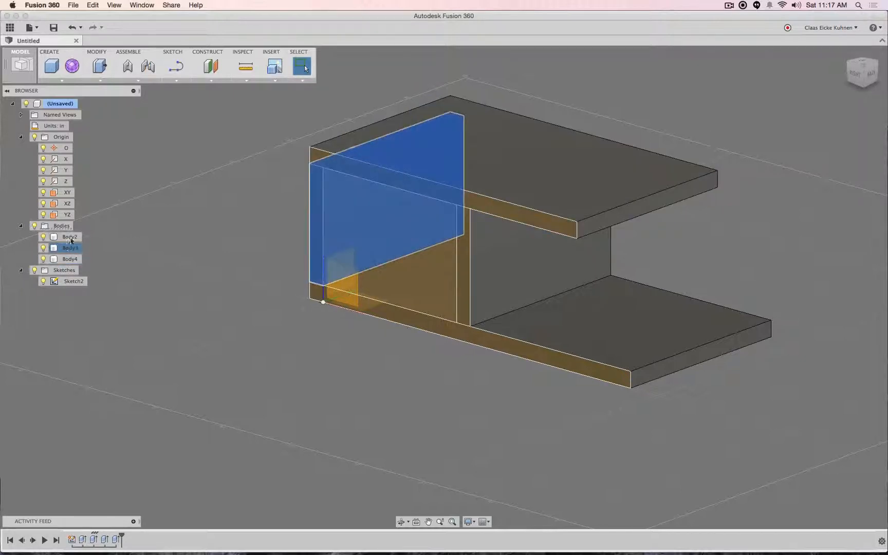
left_click(71, 238)
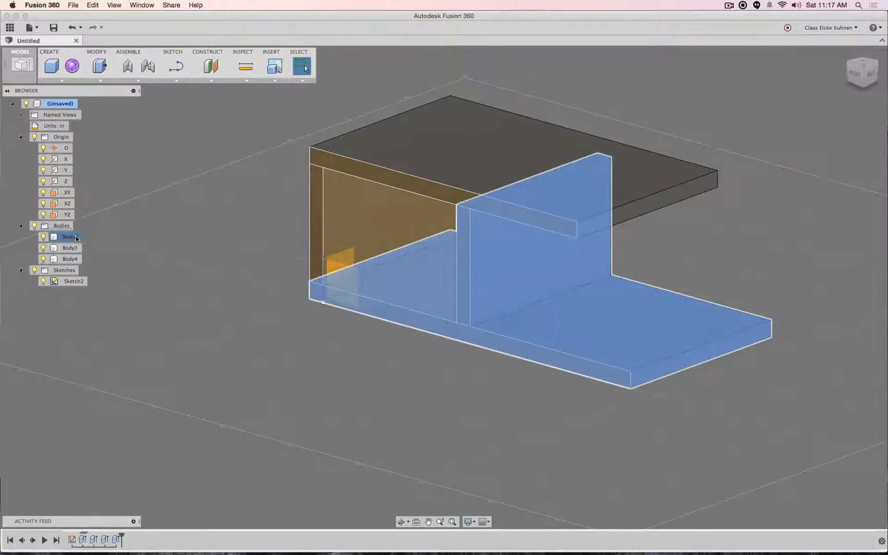
left_click(105, 539)
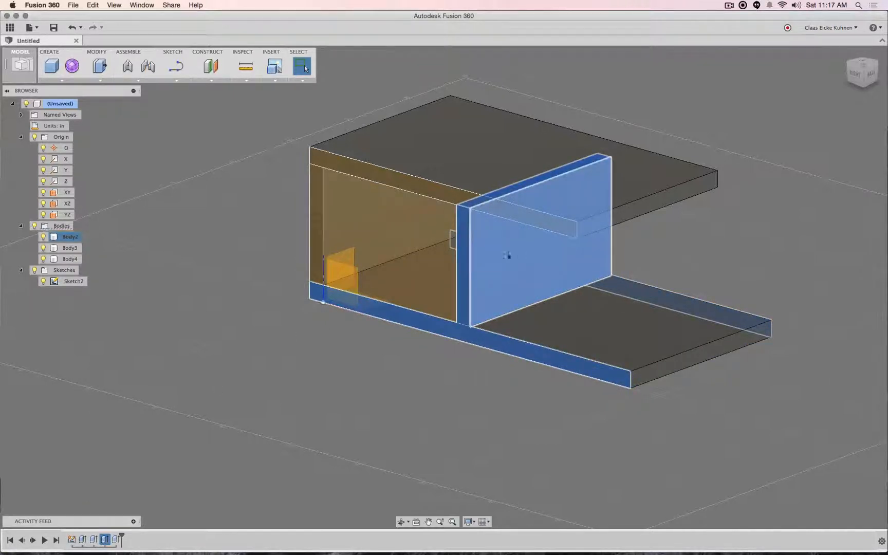
right_click(104, 539)
left_click(126, 496)
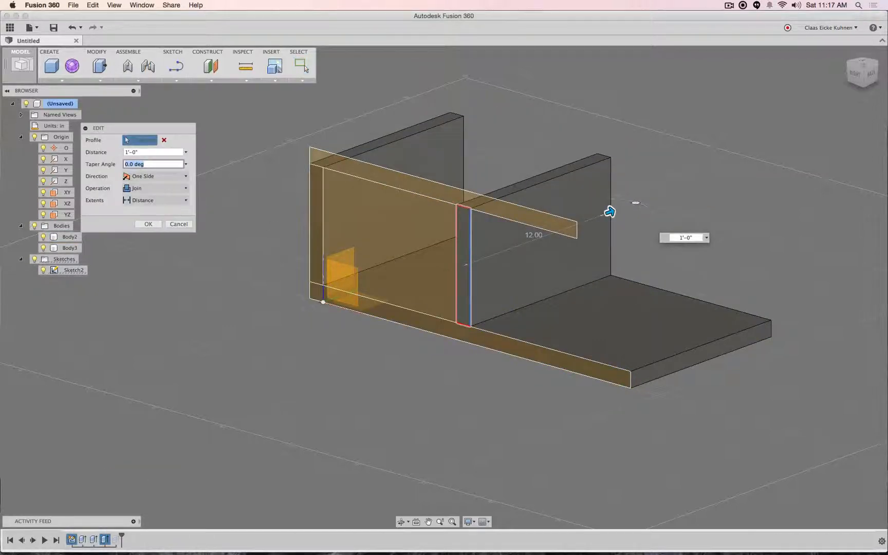
left_click(148, 188)
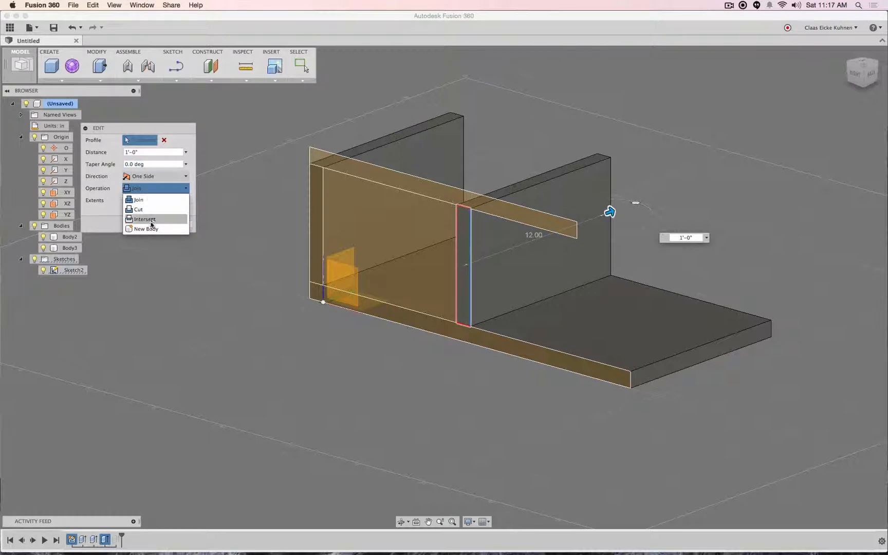
left_click(149, 229)
left_click(149, 225)
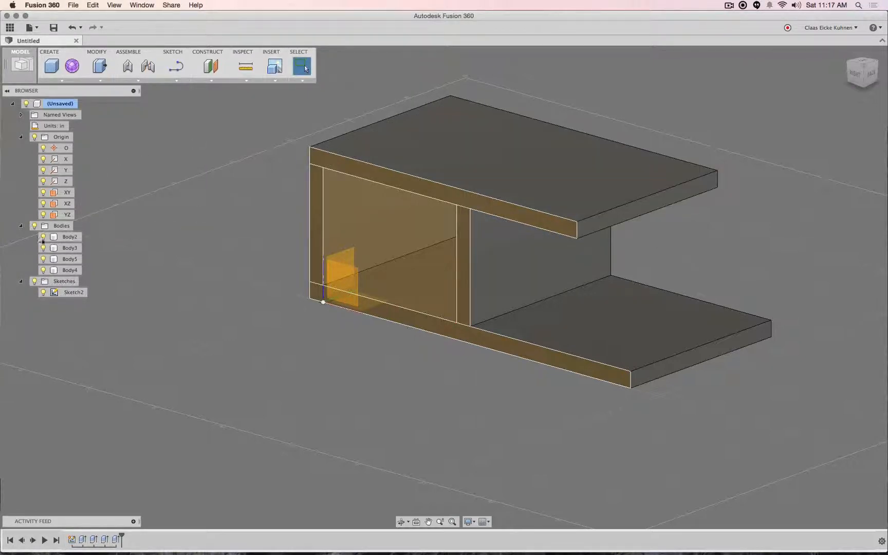
Hide the sketches and switch to Chrome to compare the model with the shelf reference picture in the draft e-mail.
left_click(34, 282)
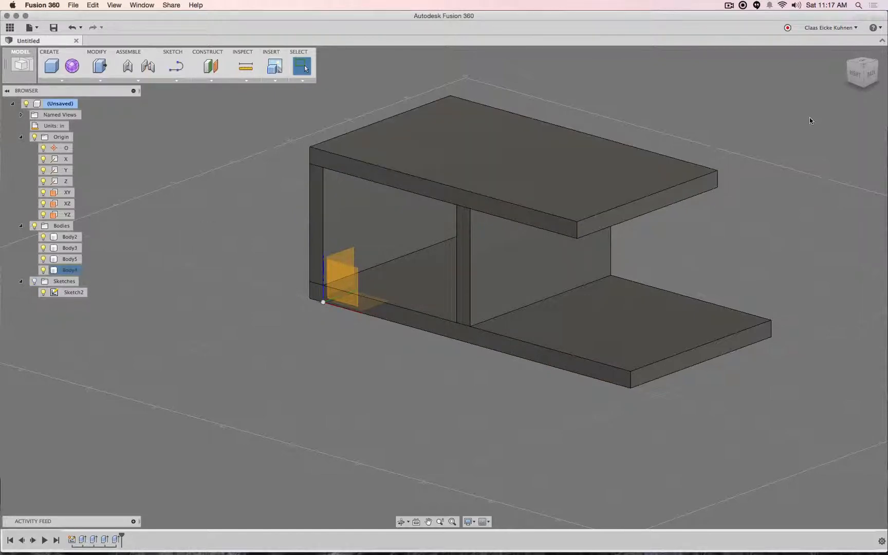
left_click_drag(841, 71, 840, 74)
mouse_move(444, 287)
middle_mouse_down("shift")
mouse_move(393, 275)
mouse_move(326, 286)
mouse_move(274, 273)
mouse_move(252, 247)
mouse_move(239, 283)
mouse_move(244, 319)
mouse_move(411, 291)
mouse_move(395, 241)
mouse_move(288, 272)
mouse_move(262, 304)
middle_mouse_up("shift")
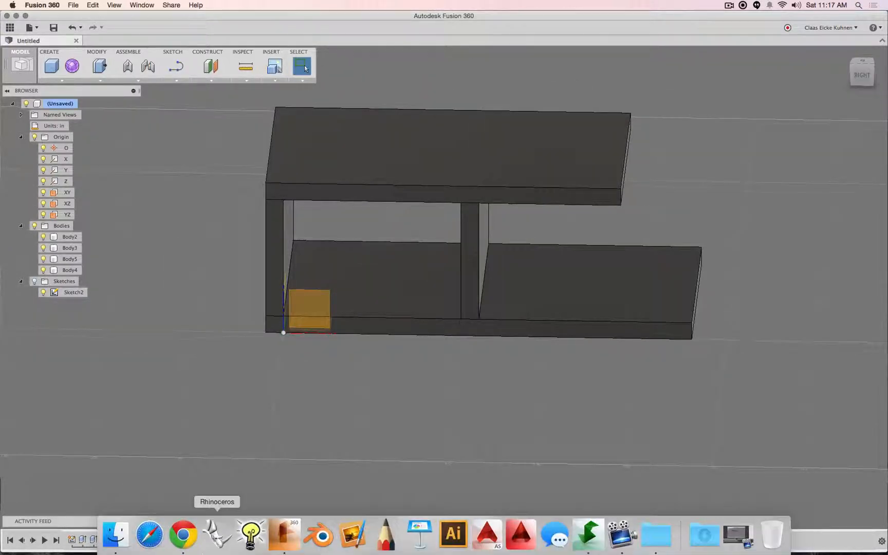
left_click(182, 533)
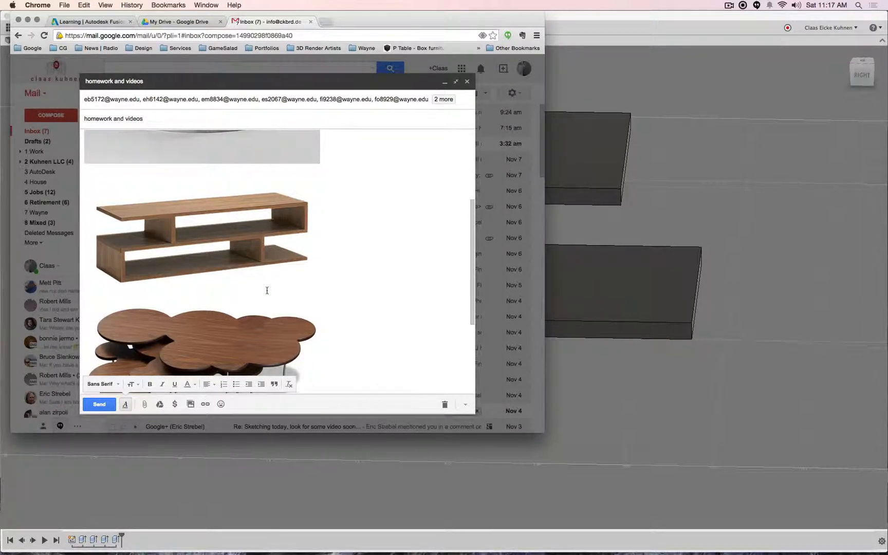
View the cloud-shaped table reference in the draft e-mail, return to Fusion 360 and delete the shelf's sketch and all its extrusions.
scroll(266, 290, "down", 5)
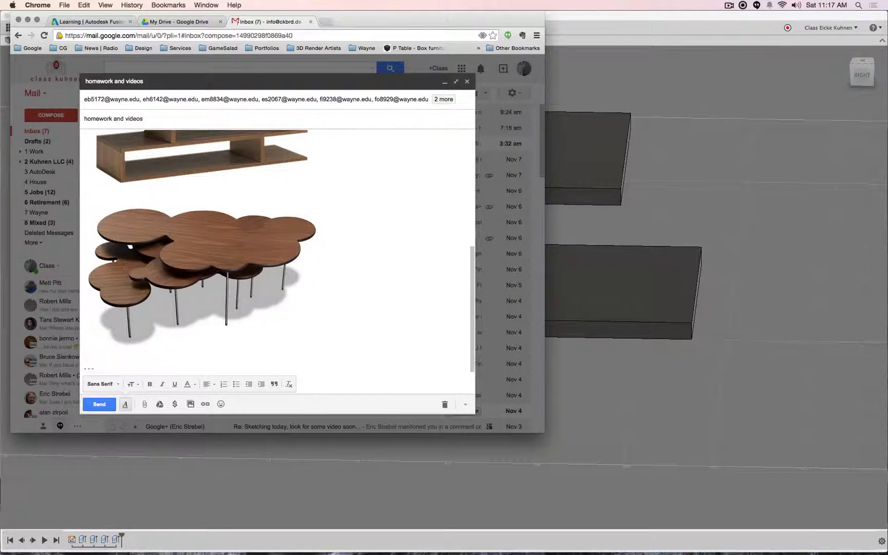
left_click(641, 412)
left_click(115, 539)
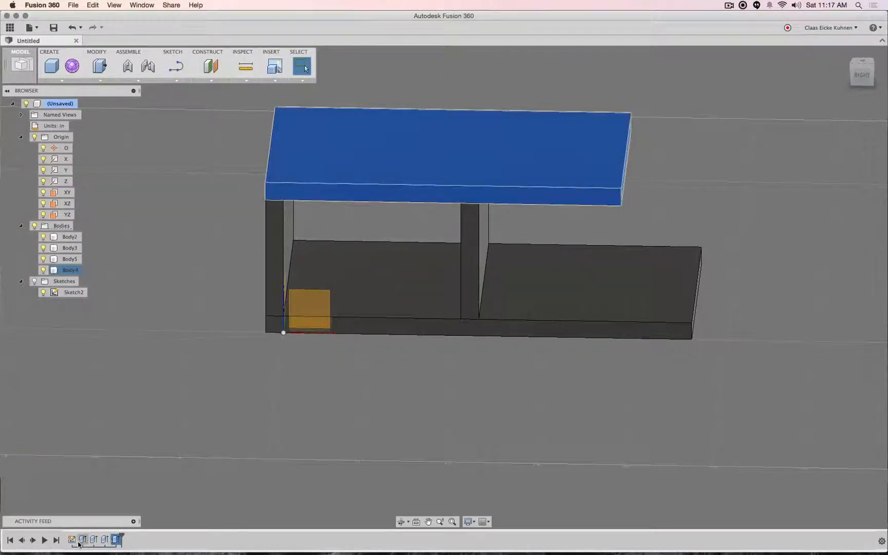
left_click(72, 541, "shift")
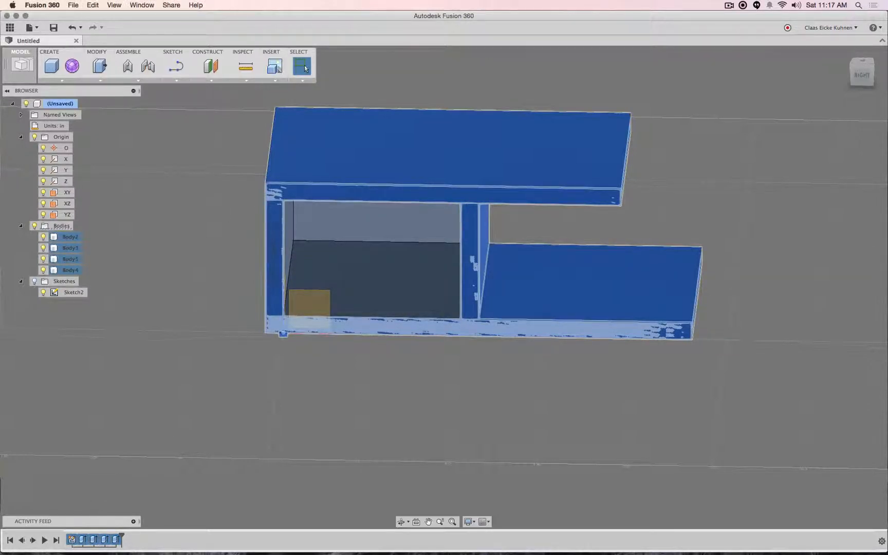
key("Delete")
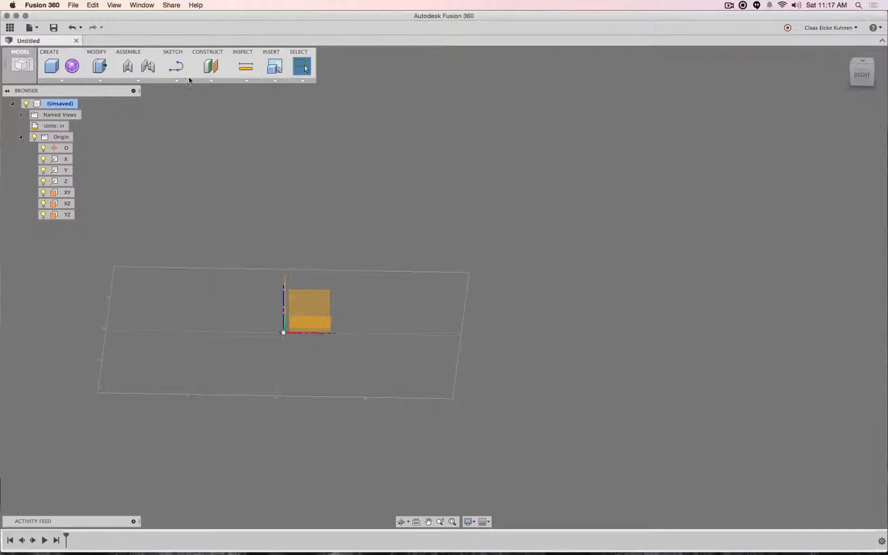
Create a construction plane offset 11 in above the XY plane and check the table reference picture in Chrome.
left_click(208, 66)
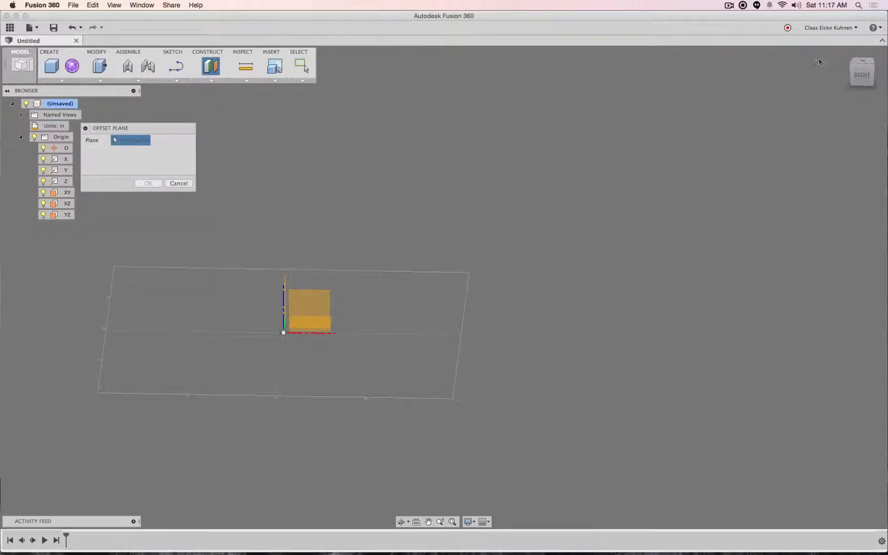
left_click(856, 83)
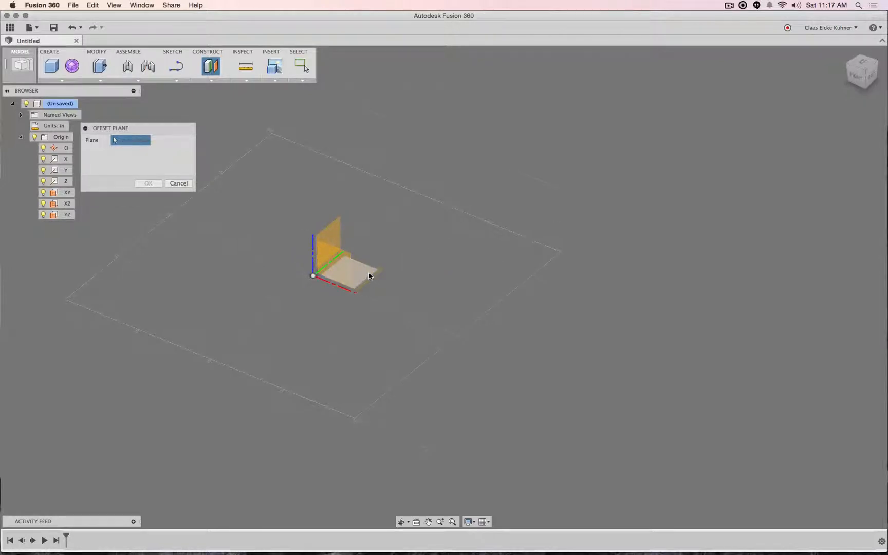
left_click(371, 275)
left_click_drag(330, 267, 336, 98)
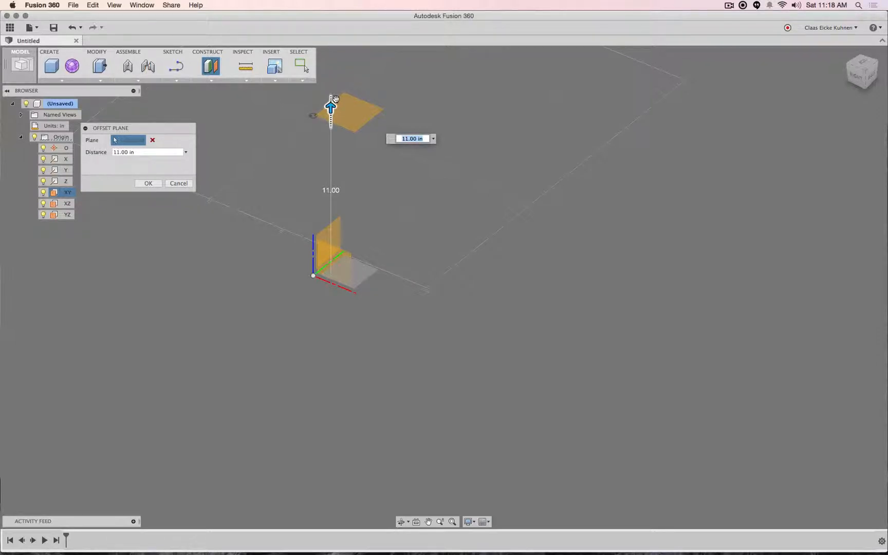
key("Return")
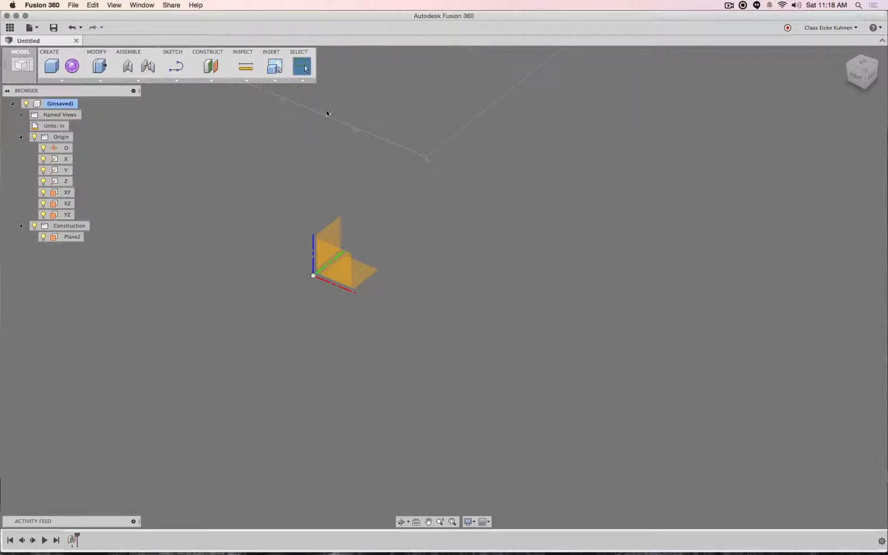
scroll(347, 258, "up", 3)
scroll(348, 261, "down", 6)
scroll(350, 265, "down", 3)
scroll(345, 208, "up", 3)
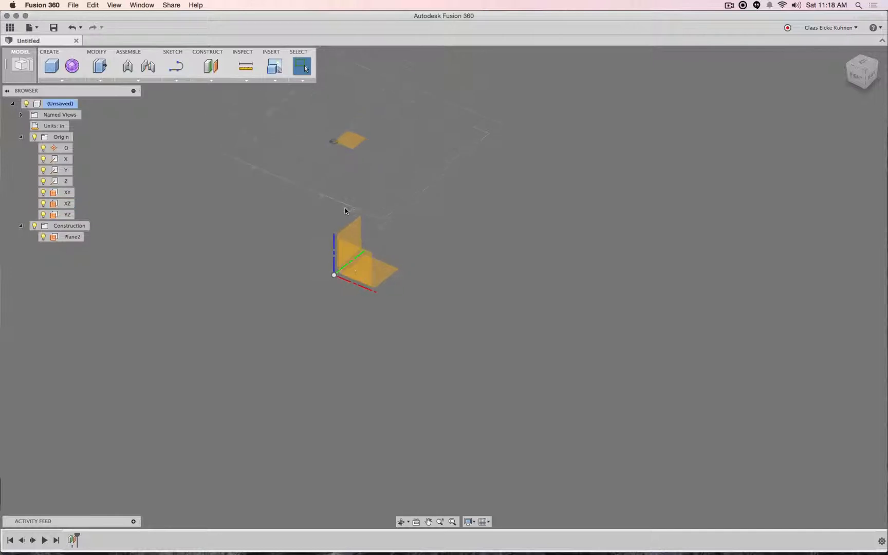
left_click(182, 532)
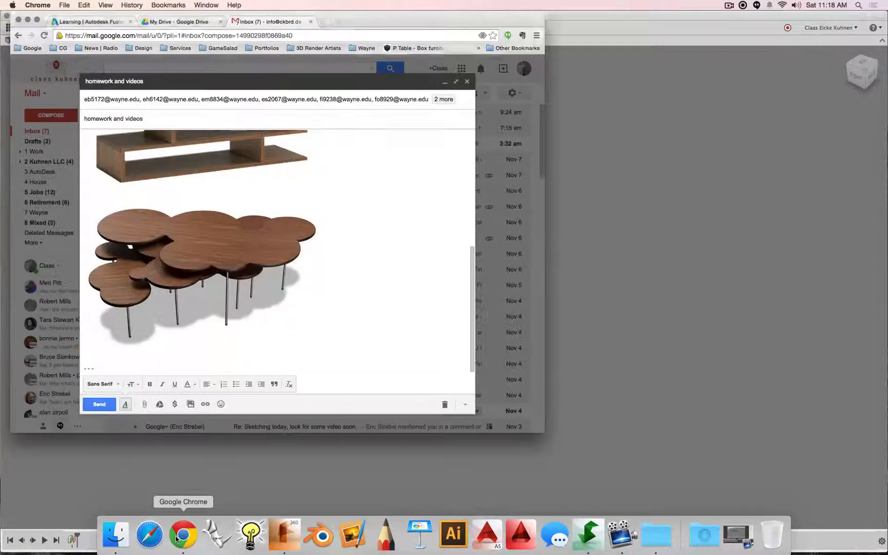
left_click(665, 259)
Sketch a circle about 11 in in diameter on the offset plane, centred on the origin, and make the sketches visible.
left_click(177, 81)
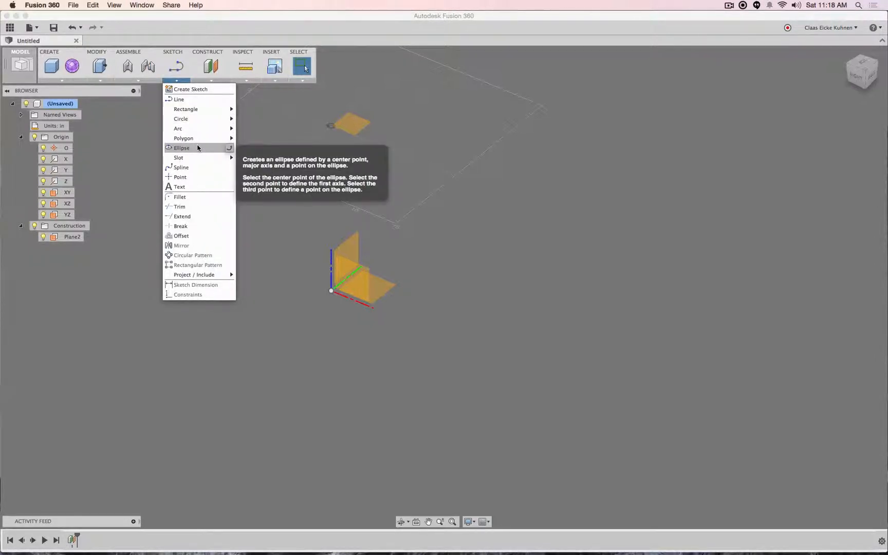
mouse_move(193, 122)
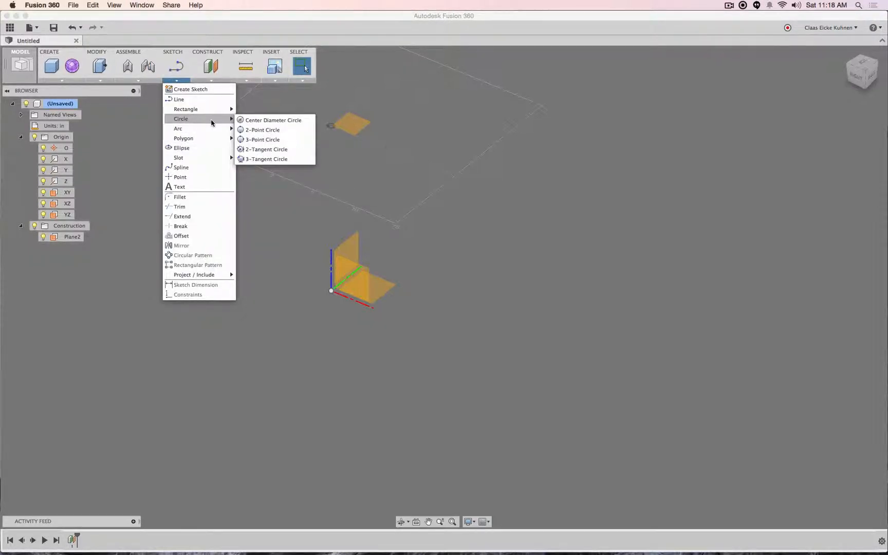
left_click(285, 120)
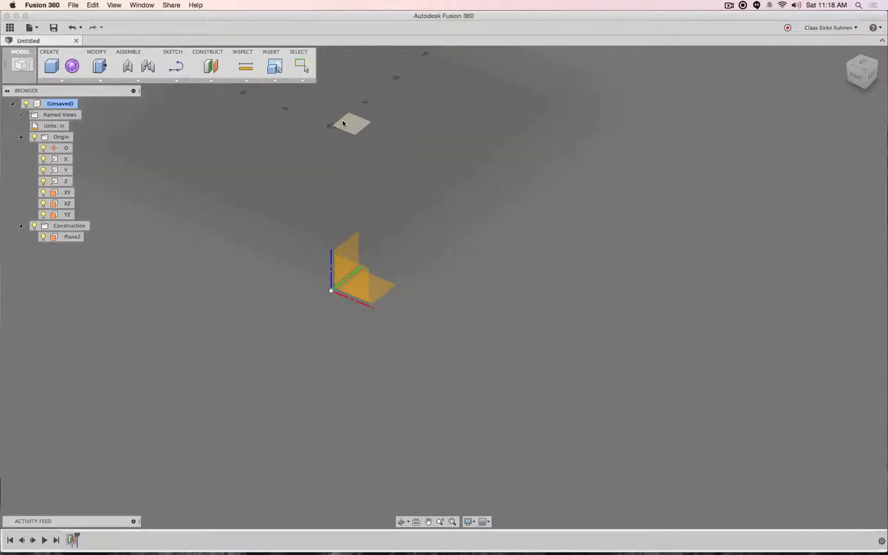
left_click(343, 123)
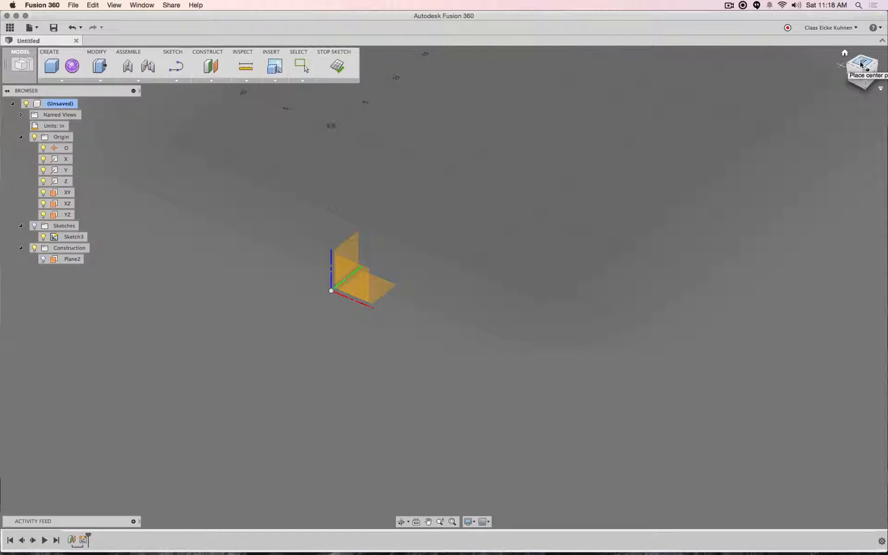
left_click(861, 64)
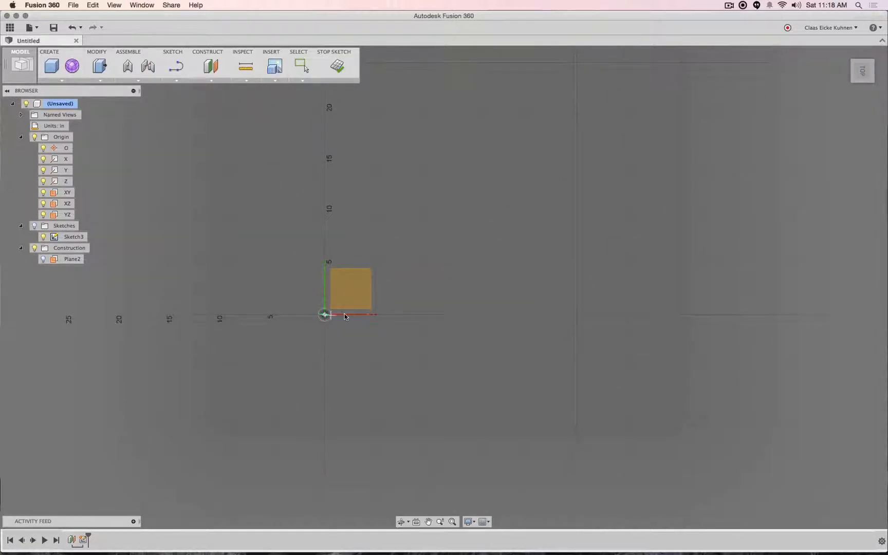
left_click(381, 314)
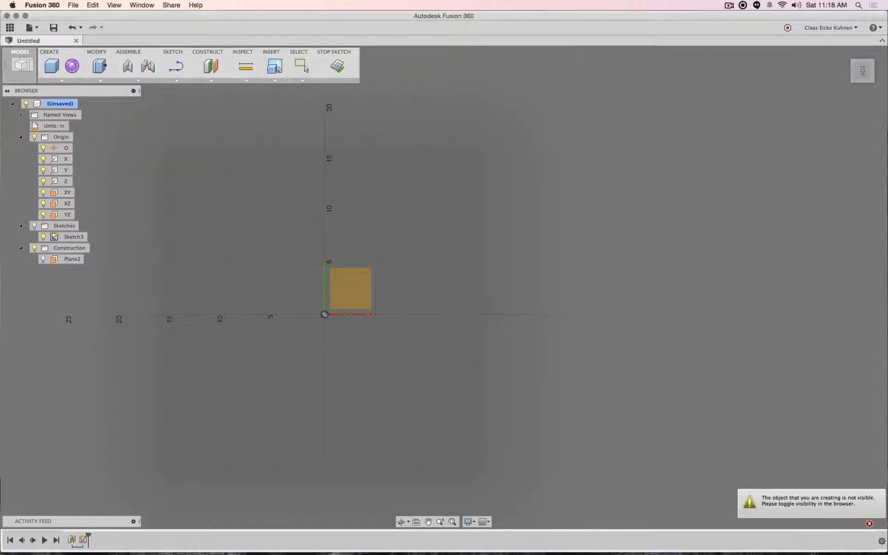
left_click(35, 225)
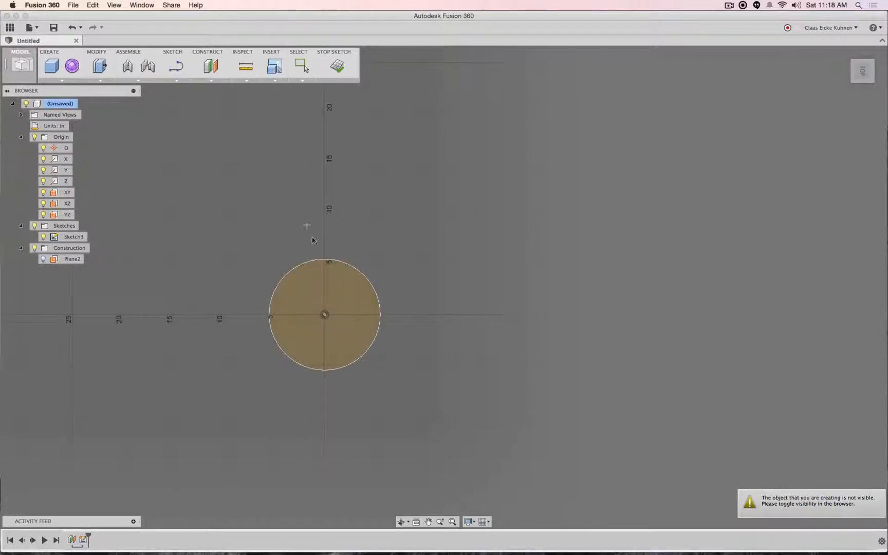
Add four overlapping circles about 12, 11, 14 and 13 in in diameter to form the cloud-shaped tabletop outline.
left_click(346, 278)
left_click(405, 263)
left_click(438, 308)
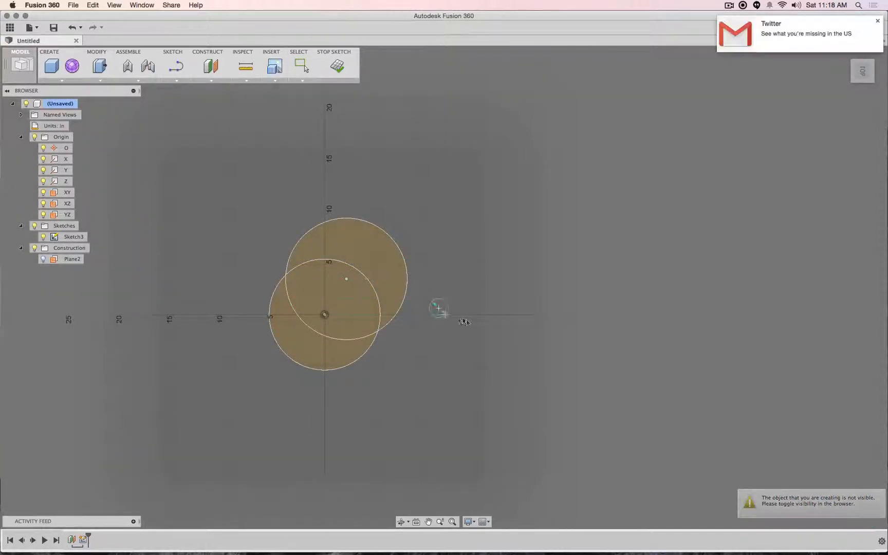
left_click(491, 329)
left_click(399, 390)
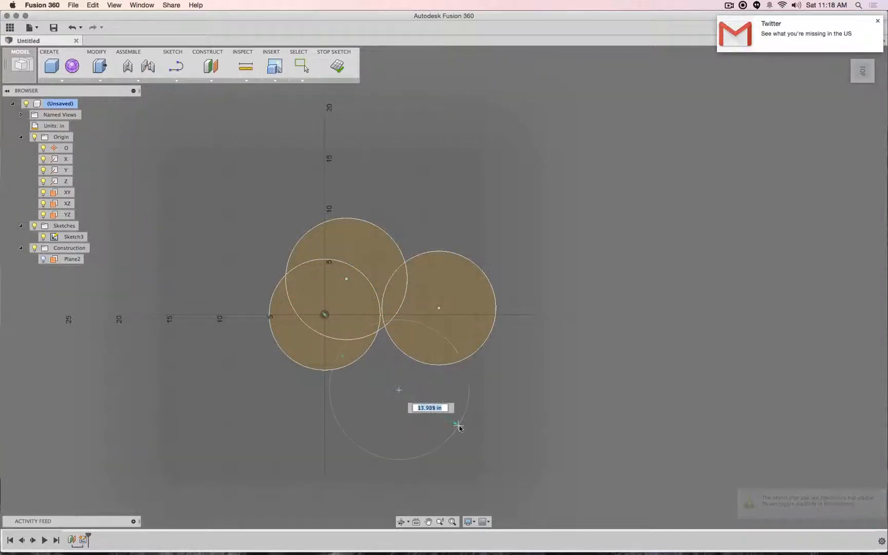
left_click(460, 429)
left_click(506, 357)
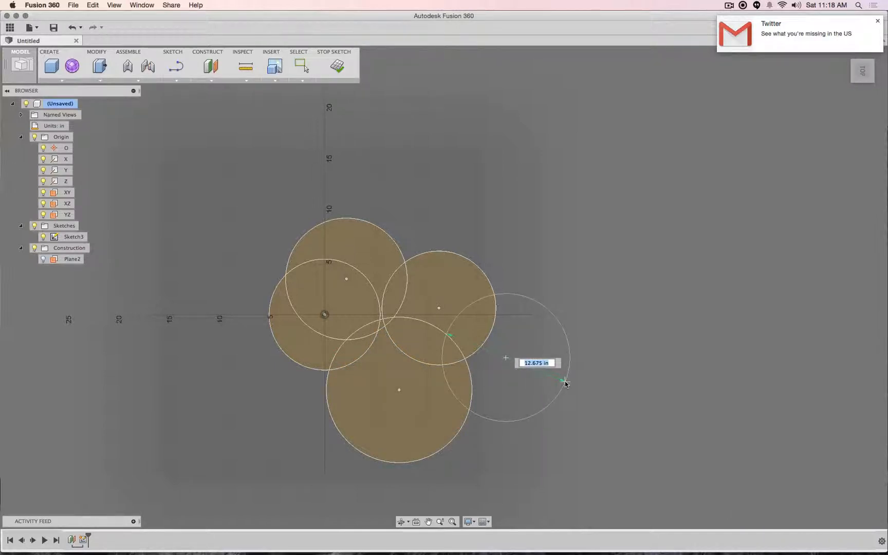
left_click(564, 382)
key("Escape")
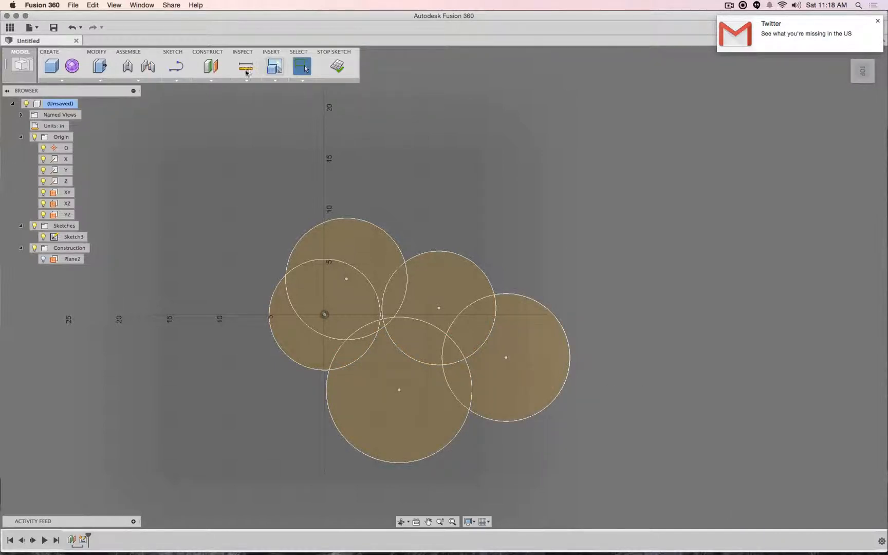
Dimension the diameters of the origin circle and the two upper circles at their drawn sizes, and finish the sketch.
left_click(180, 79)
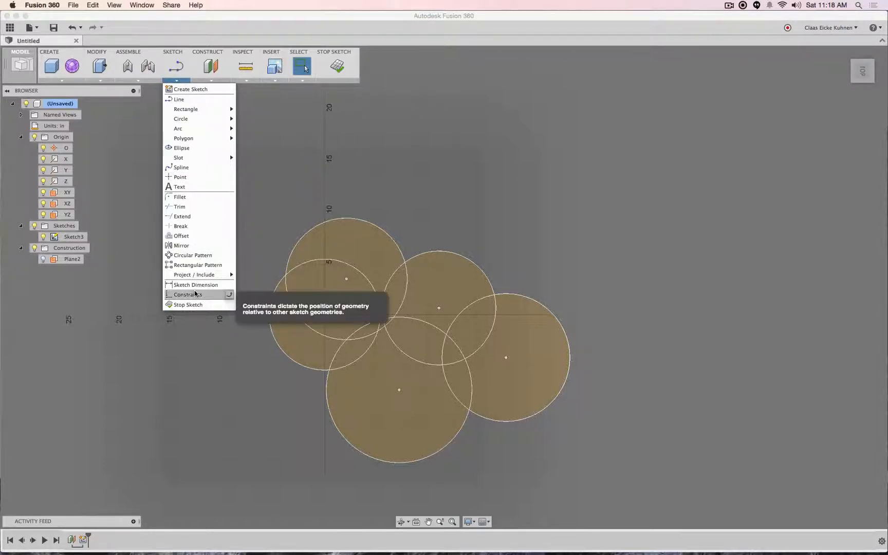
left_click(195, 285)
left_click(296, 254)
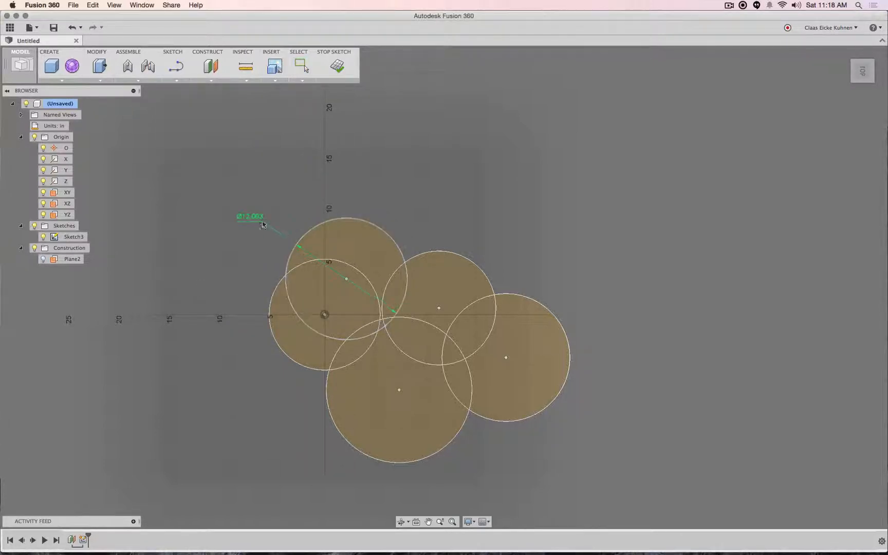
left_click(262, 227)
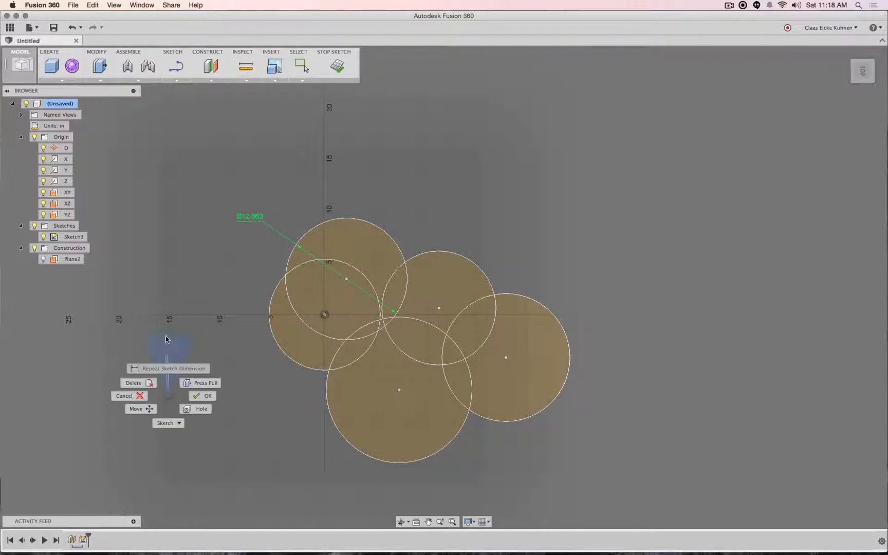
left_click(270, 330)
left_click_drag(555, 121, 483, 245)
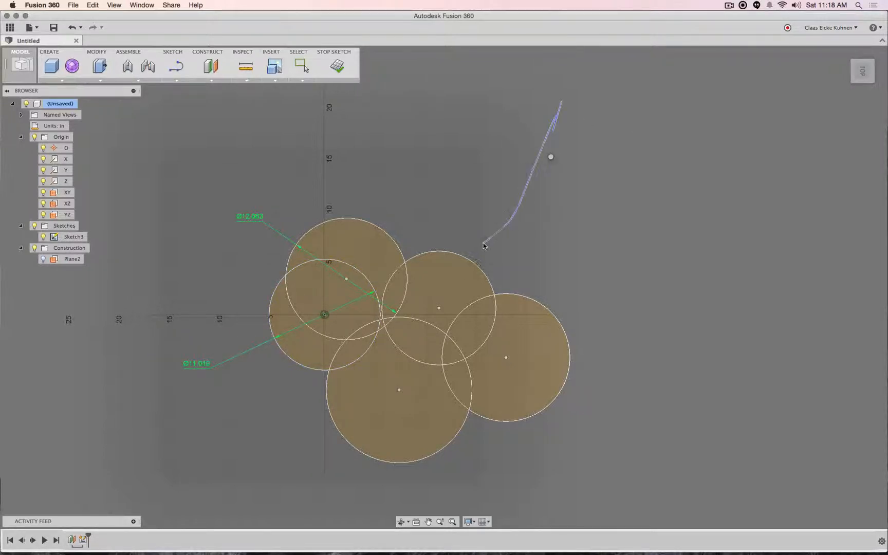
right_click_drag(503, 204, 548, 131)
left_click(476, 255)
left_click(494, 228)
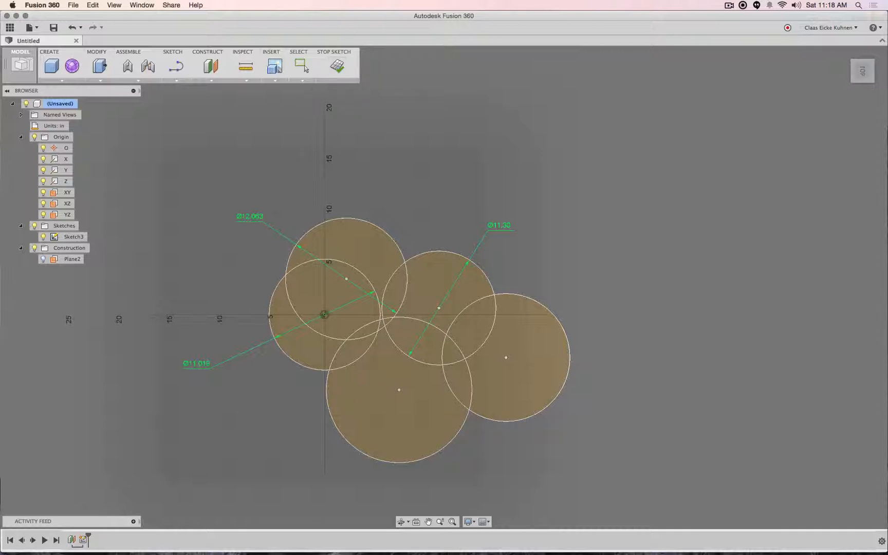
left_click(337, 65)
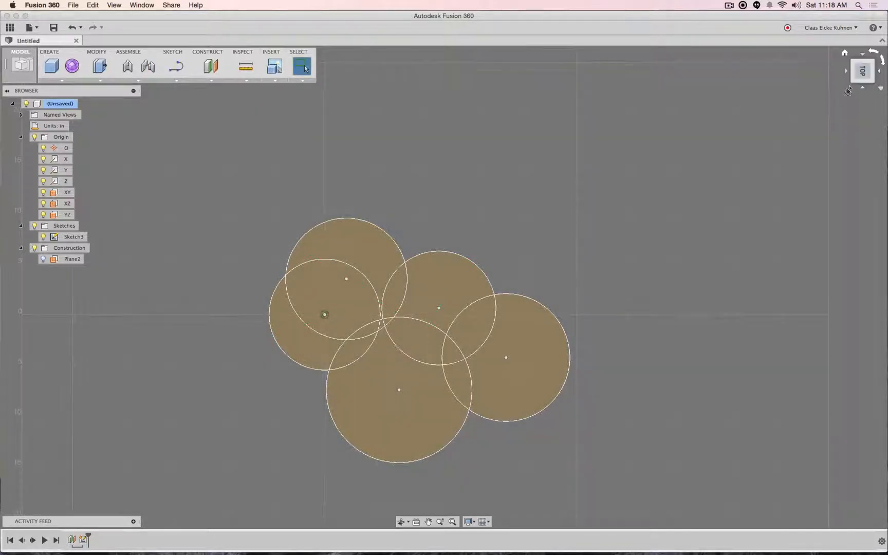
Extrude all the overlapping circle profiles together 1 in upward as a new body.
left_click(855, 63)
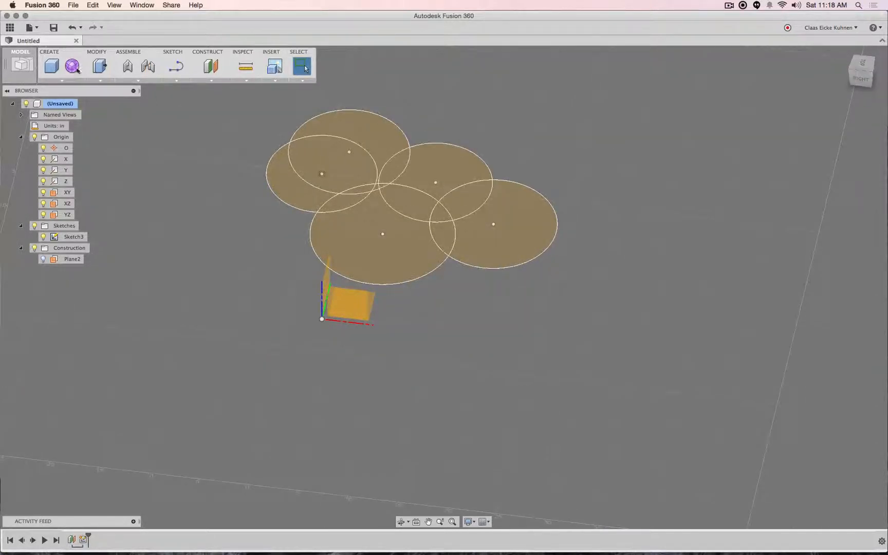
left_click(62, 81)
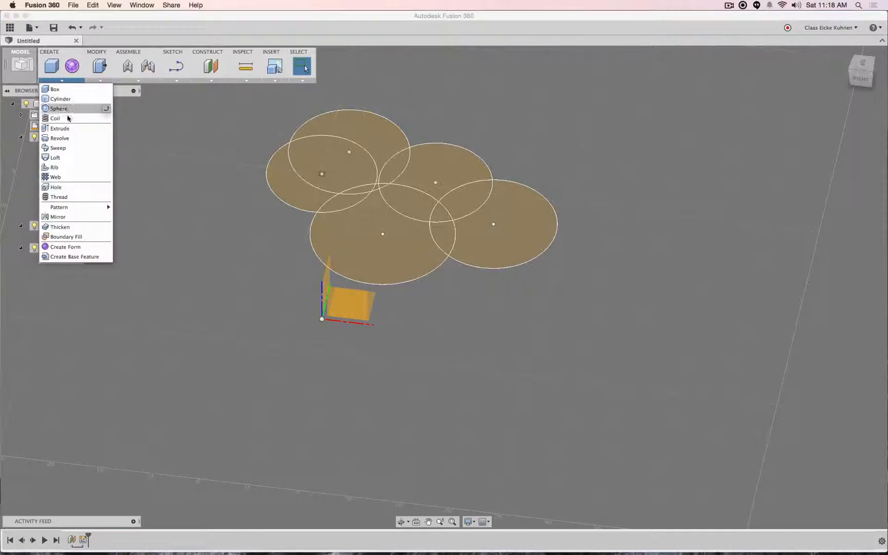
left_click(67, 123)
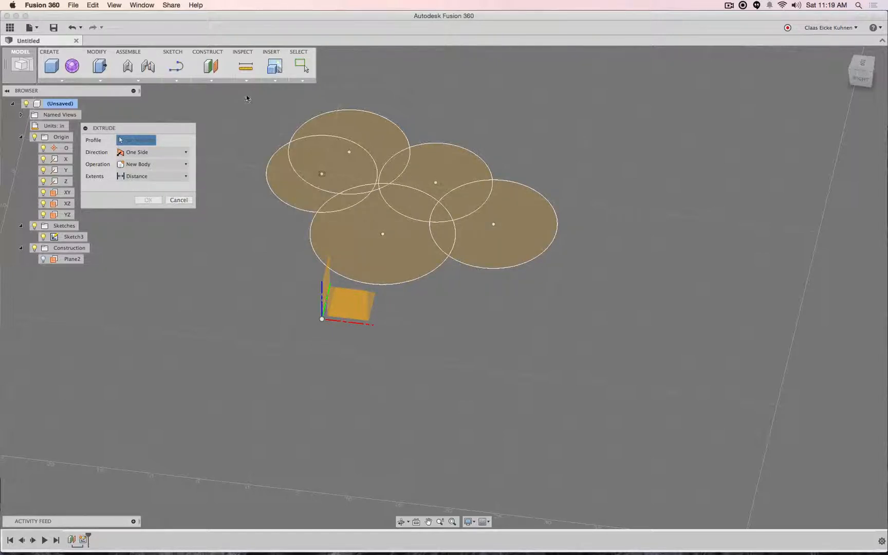
left_click_drag(242, 97, 626, 370)
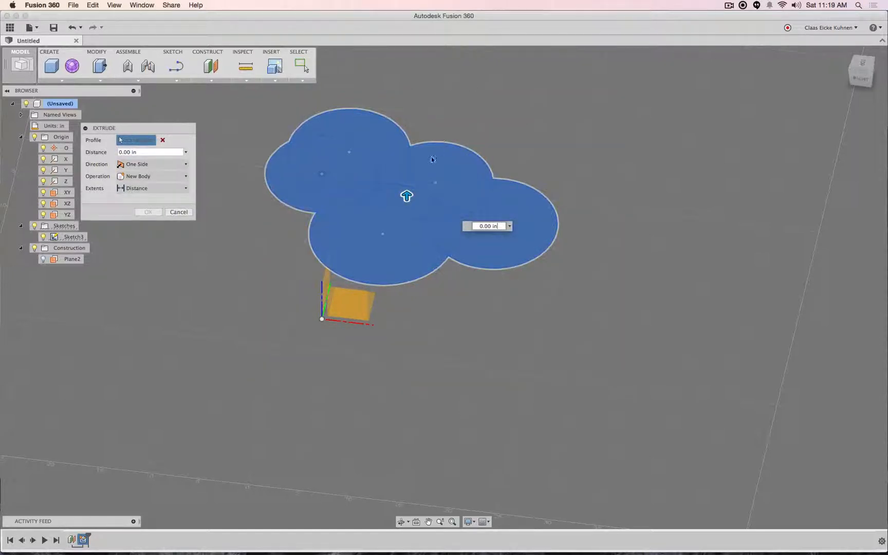
mouse_move(407, 197)
left_mouse_down()
mouse_move(407, 179)
mouse_move(407, 190)
left_mouse_up()
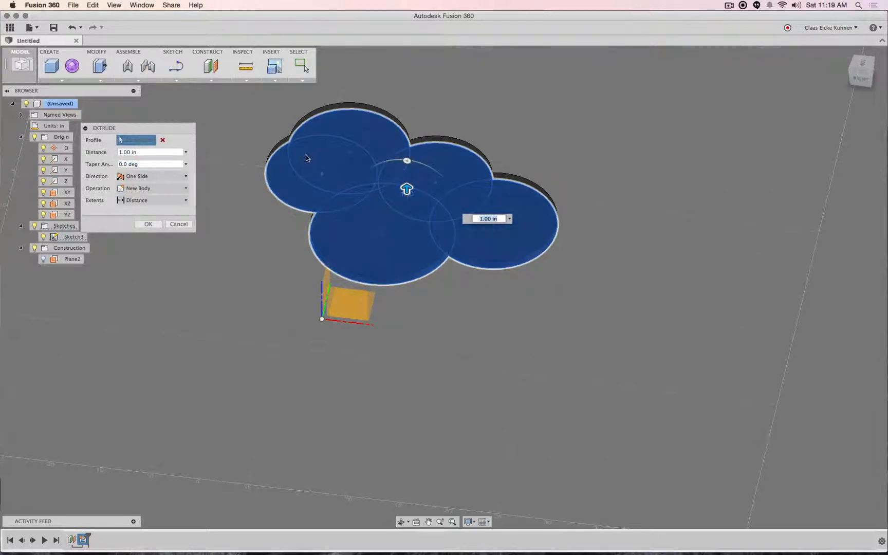
left_click(155, 222)
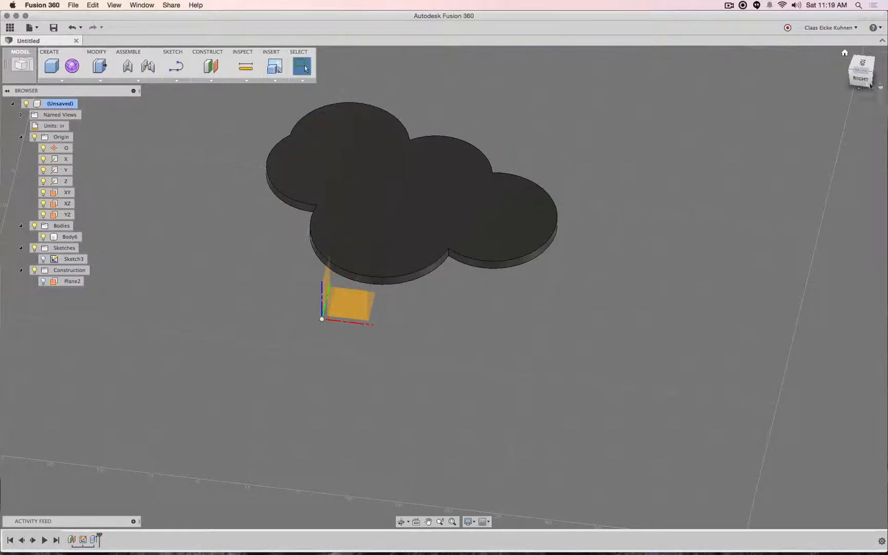
Fillet all five top edge arcs of the cloud-shaped tabletop with a 0.5 in constant radius.
left_click_drag(857, 74, 854, 64)
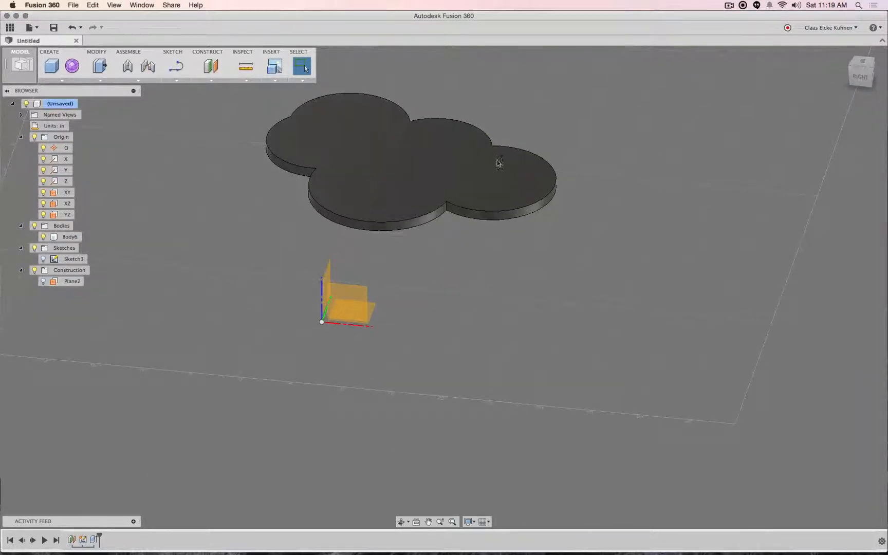
left_click(97, 81)
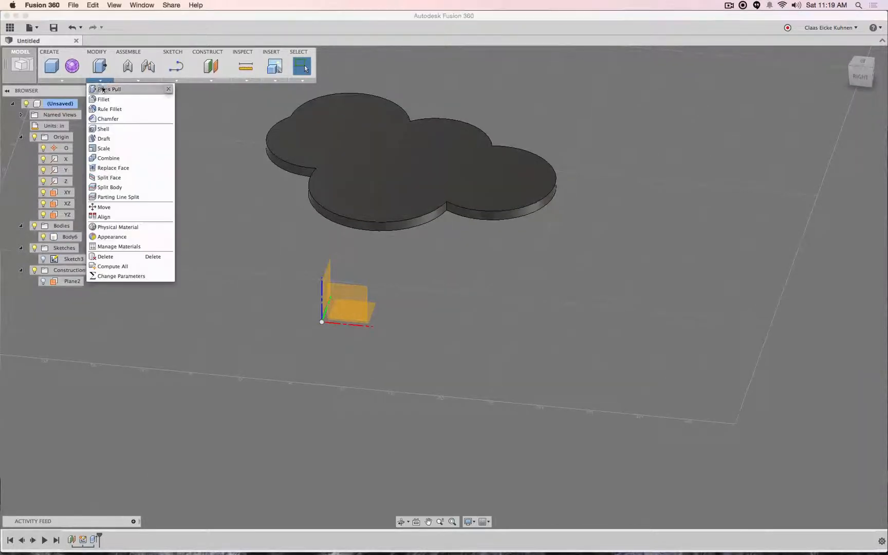
left_click(103, 100)
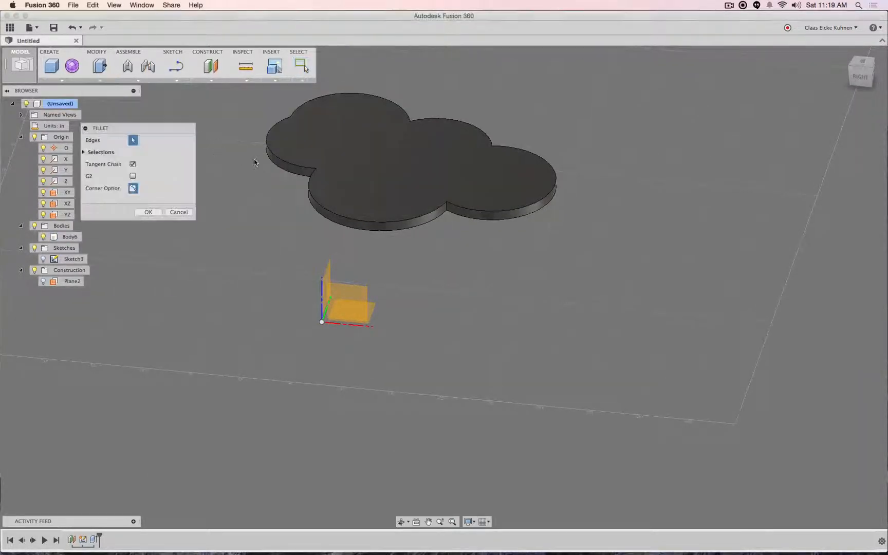
left_click(281, 160)
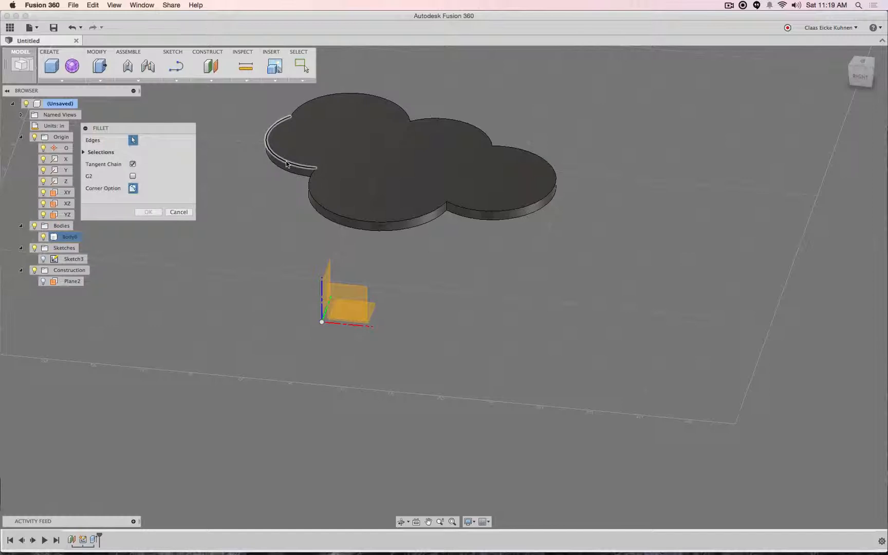
left_click(311, 195)
left_click(311, 99)
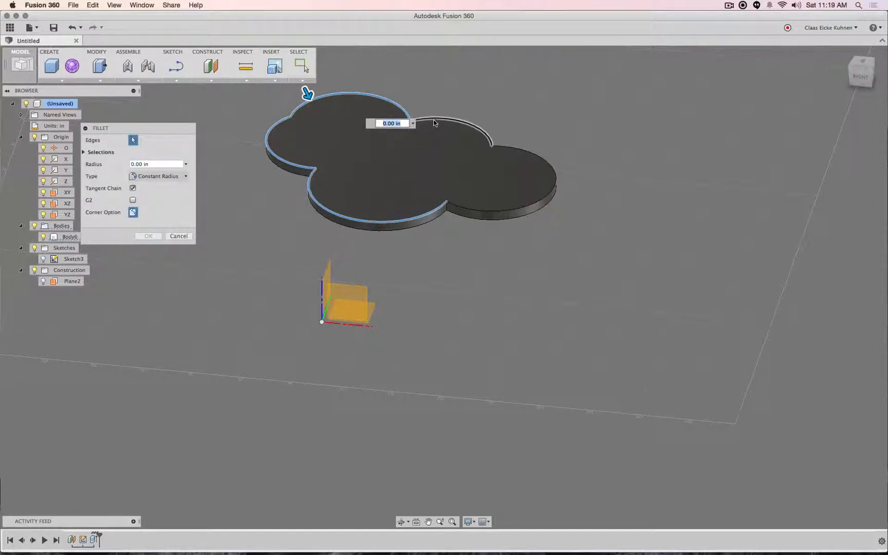
left_click(435, 118)
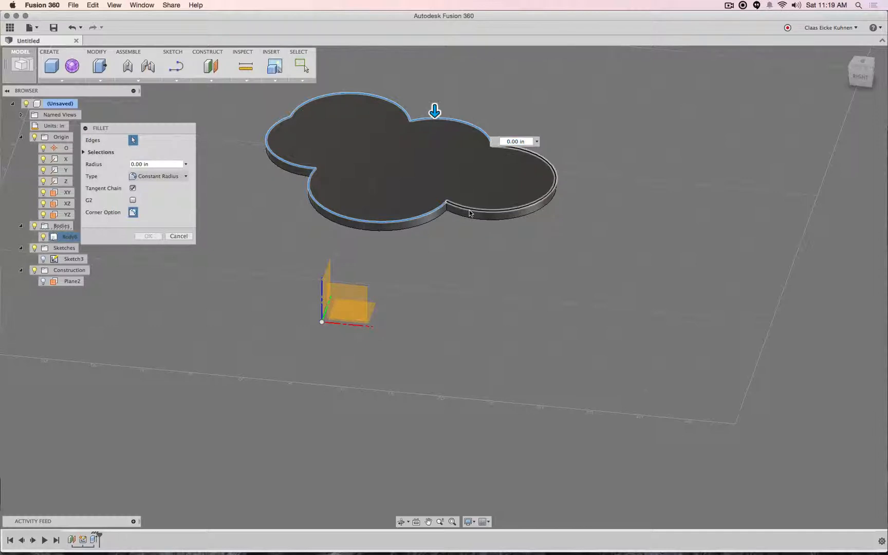
left_click(469, 211)
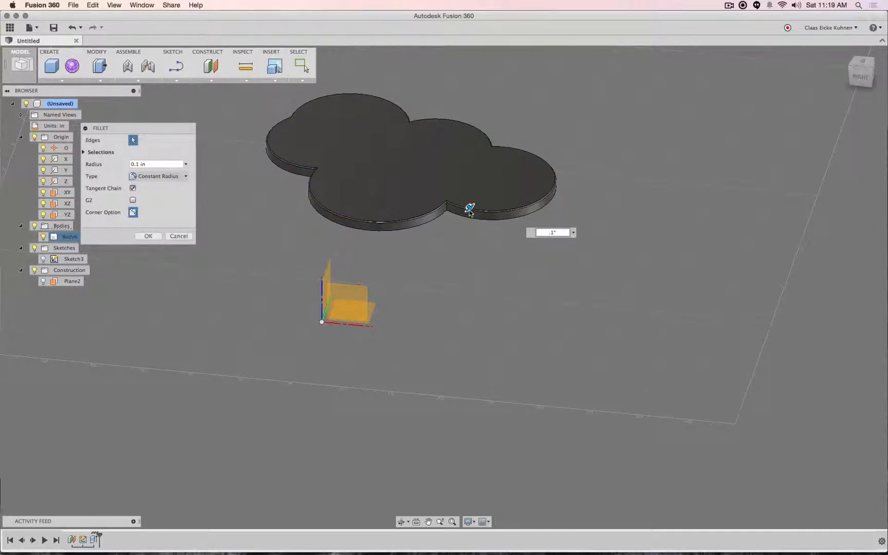
type(".5")
key("Return")
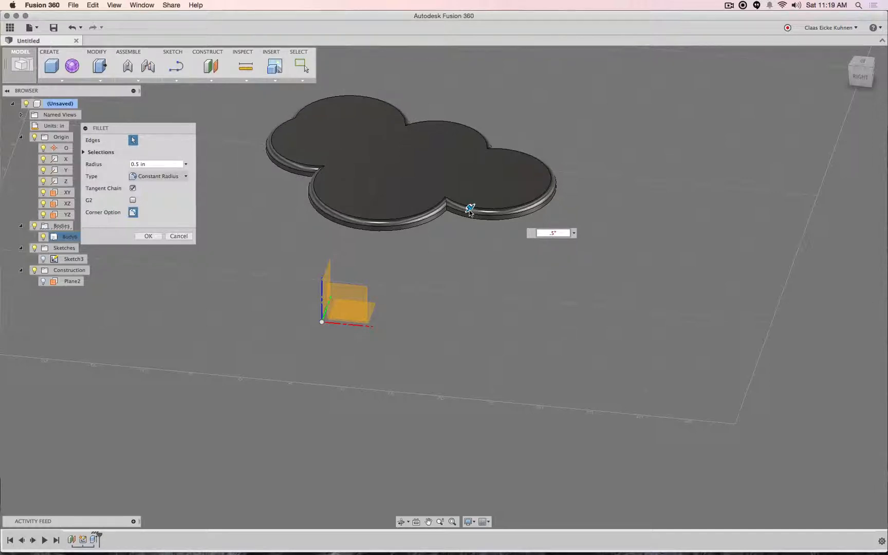
key("Return")
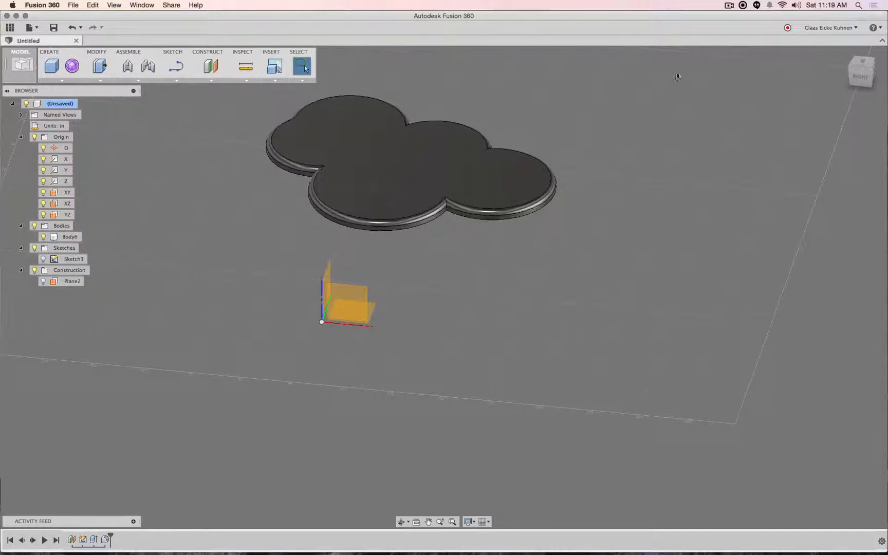
Edit the tabletop fillet to add the two vertical inner-corner edges beside the largest lobe at the 0.5 in radius.
left_click_drag(862, 63, 847, 78)
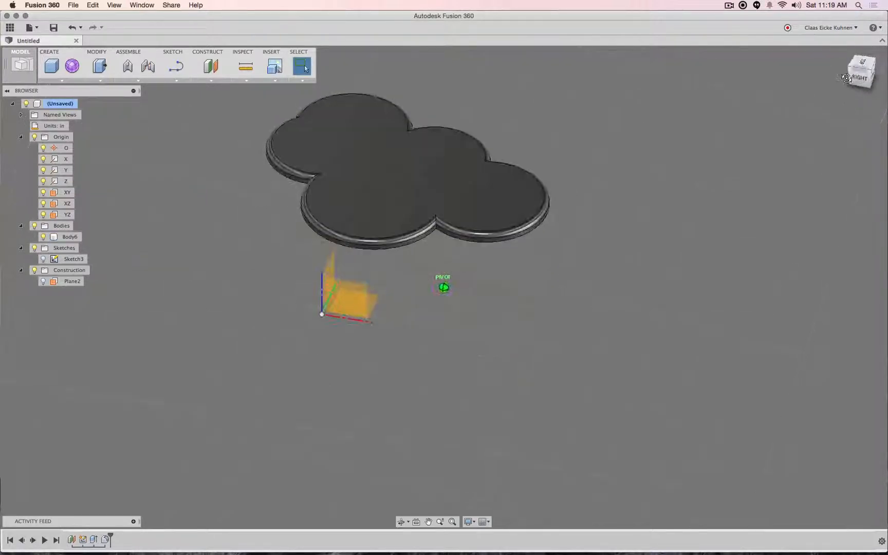
scroll(381, 271, "down", 2)
scroll(421, 247, "up", 8)
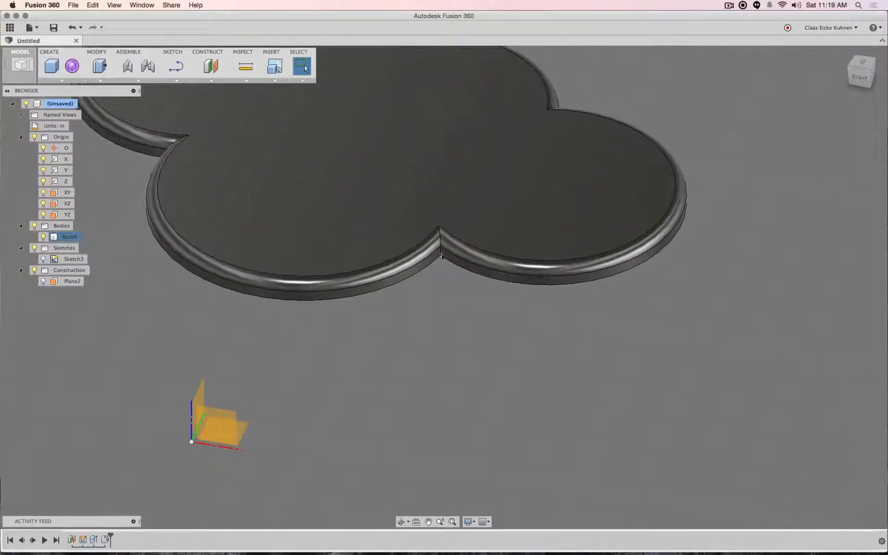
right_click(105, 543)
left_click(123, 503)
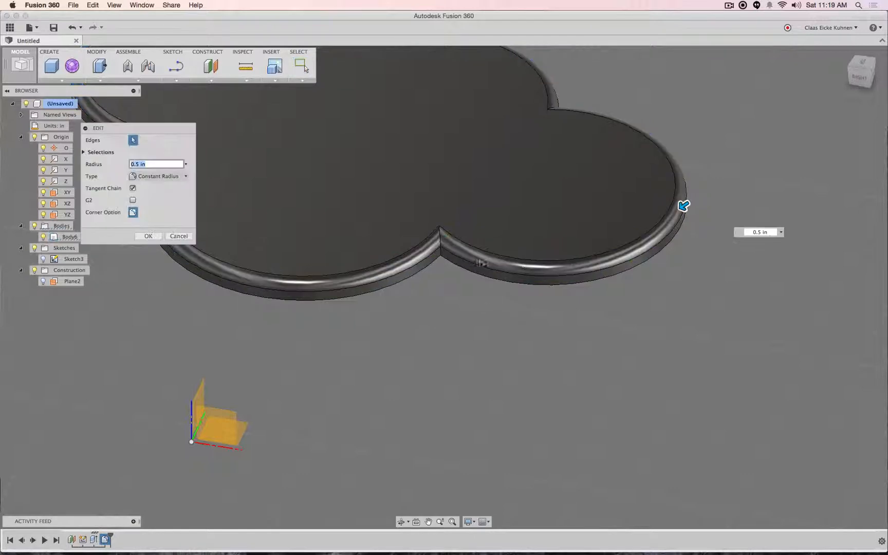
left_click(441, 254)
scroll(324, 258, "down", 3)
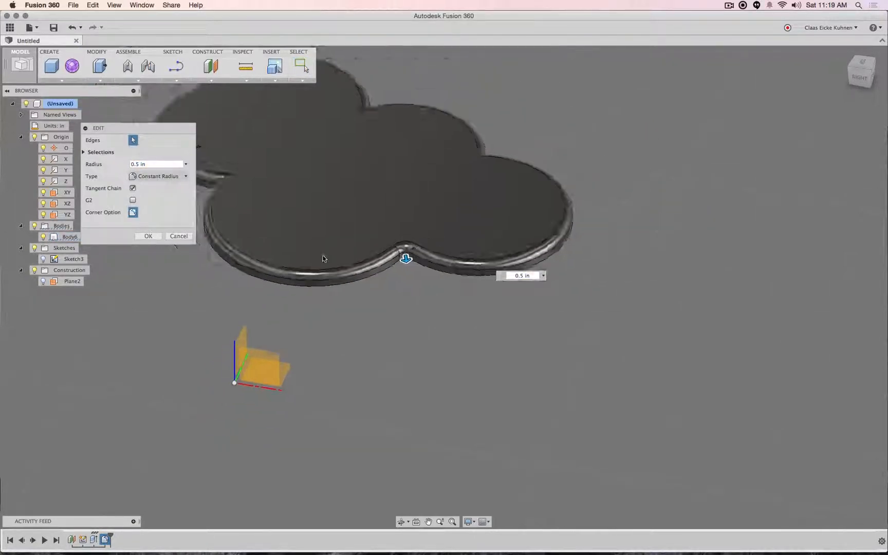
scroll(312, 258, "up", 5)
scroll(303, 260, "down", 3)
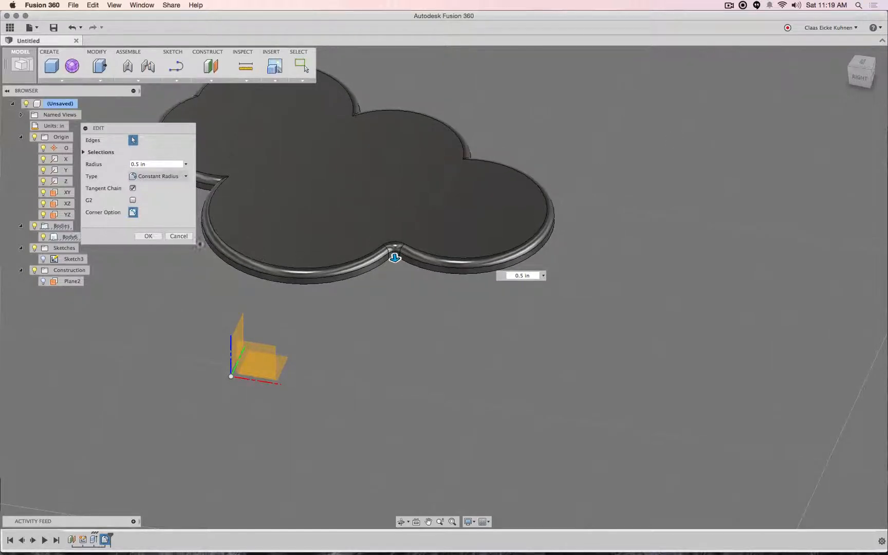
mouse_move(868, 75)
left_mouse_down()
mouse_move(816, 69)
mouse_move(884, 72)
left_mouse_up()
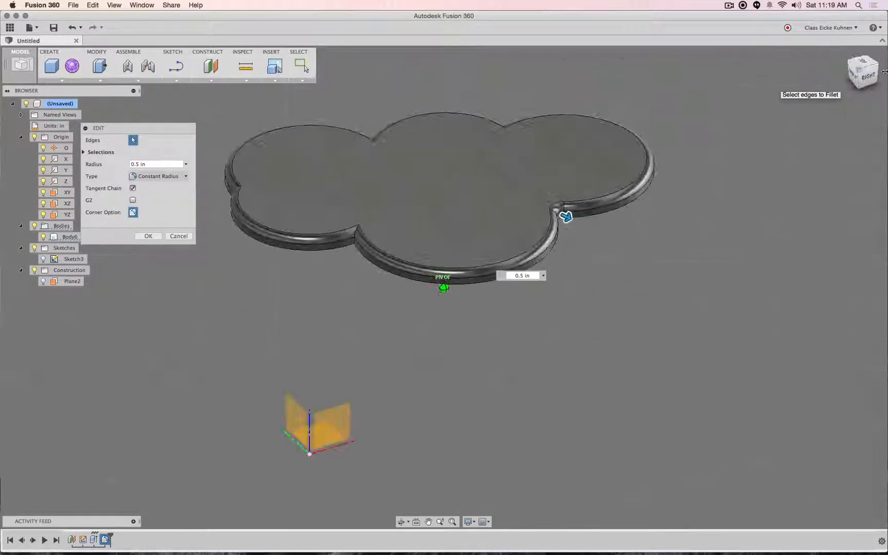
left_click(353, 240)
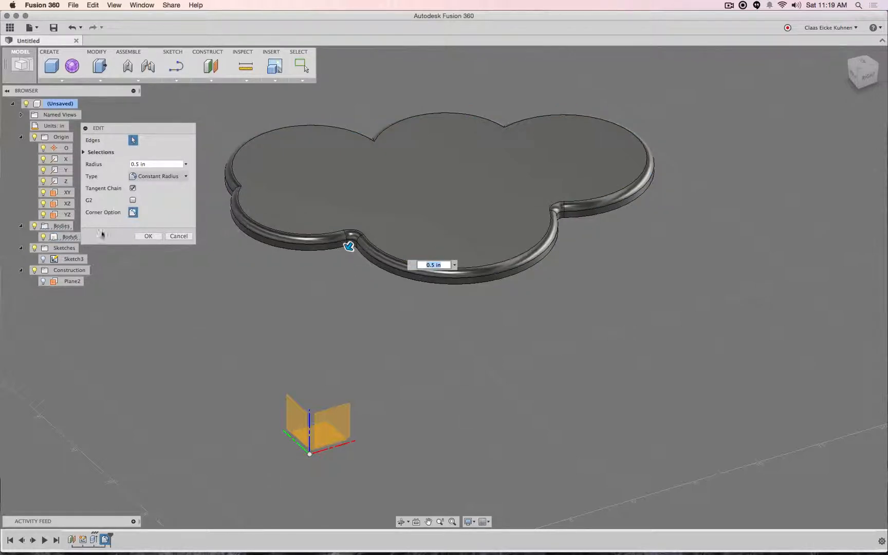
left_click(145, 236)
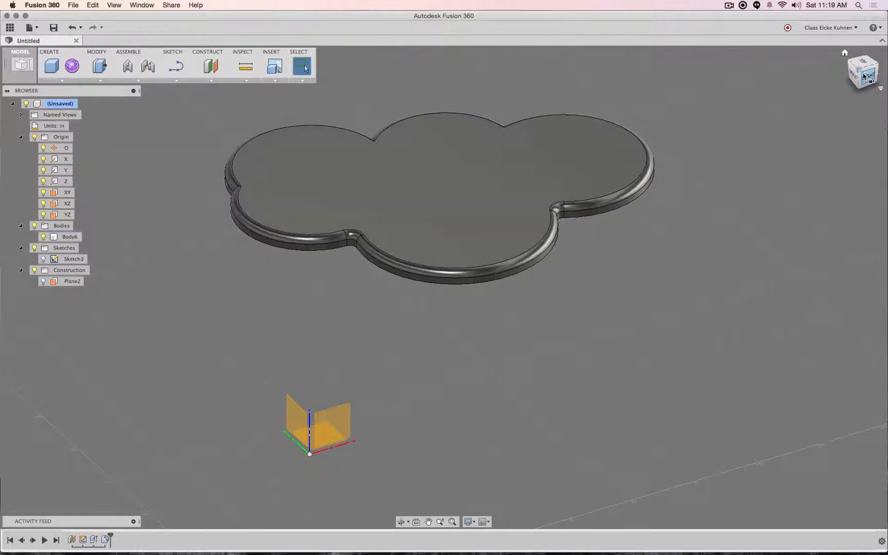
Switch to Chrome to examine the legs in the cloud table reference picture, and return to the Fusion 360 model.
mouse_move(865, 75)
left_mouse_down()
mouse_move(848, 87)
mouse_move(849, 130)
mouse_move(851, 68)
left_mouse_up()
scroll(364, 319, "up", 5)
scroll(367, 316, "down", 6)
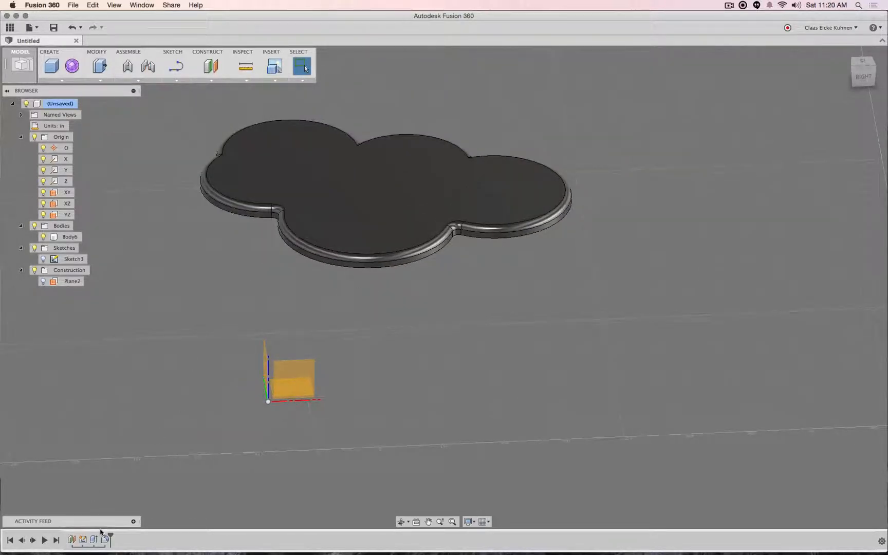
left_click(183, 534)
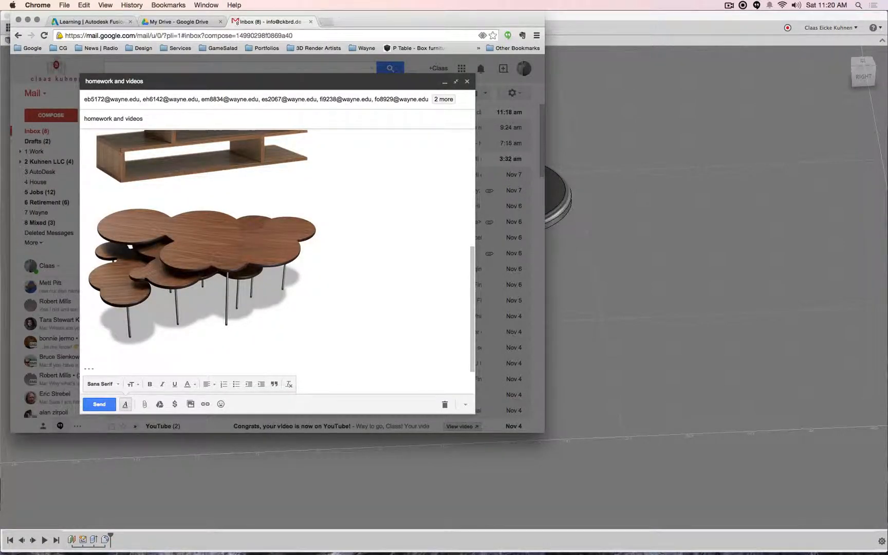
left_click(777, 114)
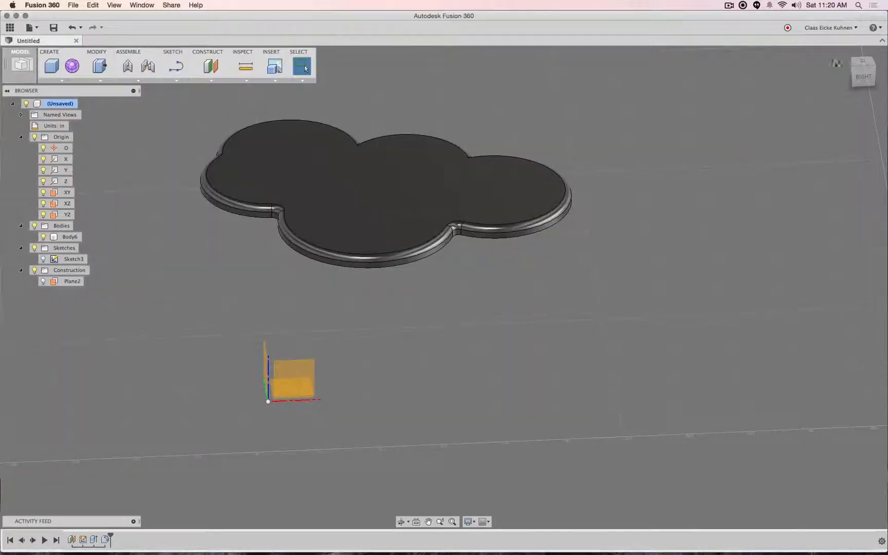
Hide the bodies, start a sketch on the offset plane, and show the cloud circle sketch in top view.
left_click(862, 61)
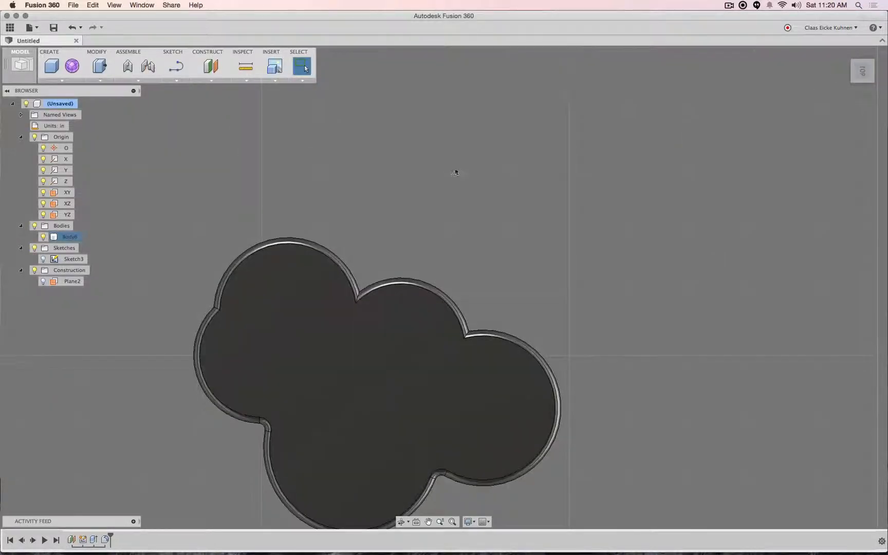
left_click(177, 80)
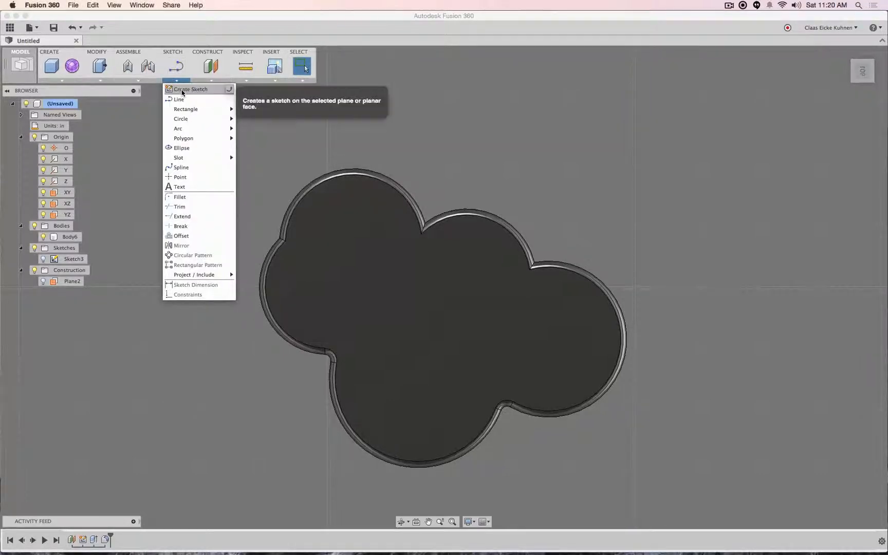
left_click(182, 91)
left_click_drag(862, 73, 861, 49)
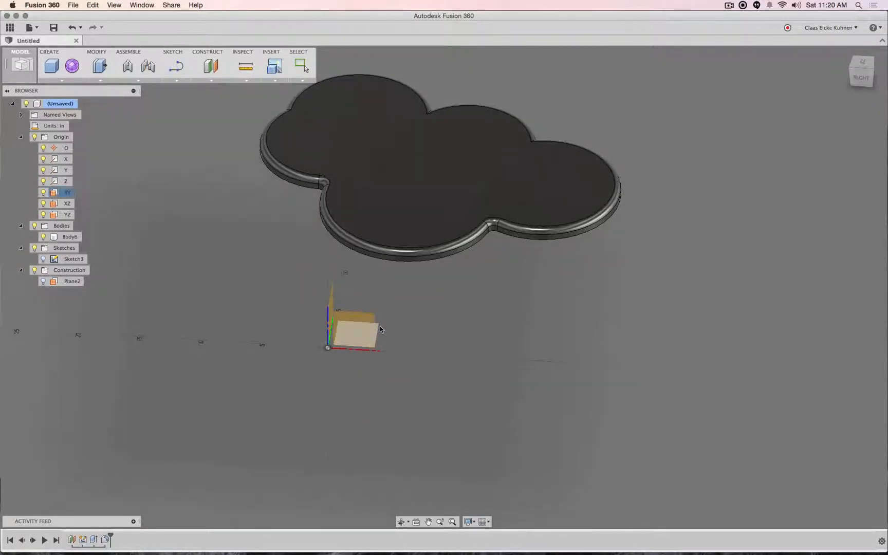
left_click(35, 226)
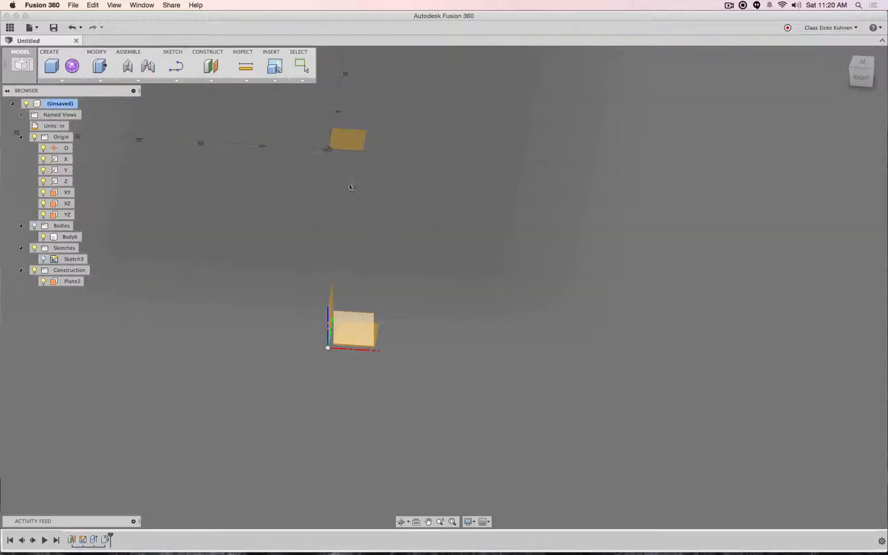
left_click(348, 143)
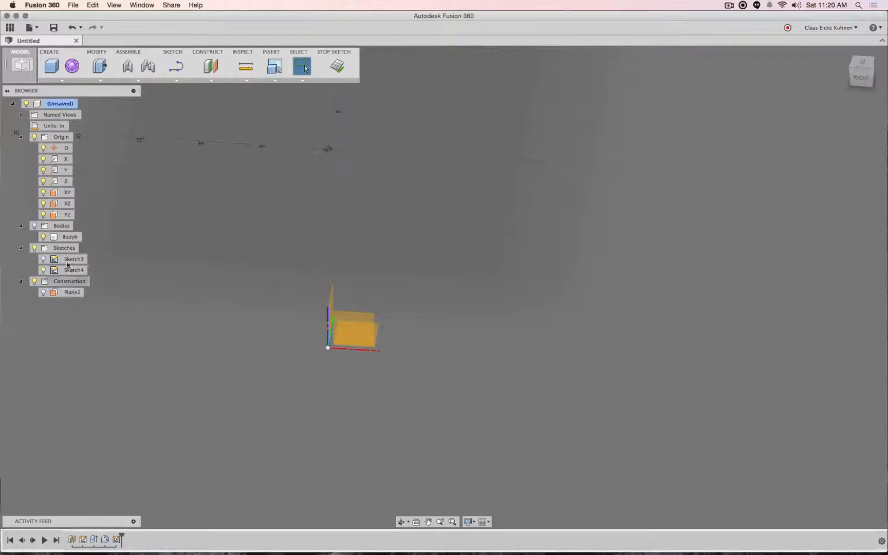
left_click(44, 260)
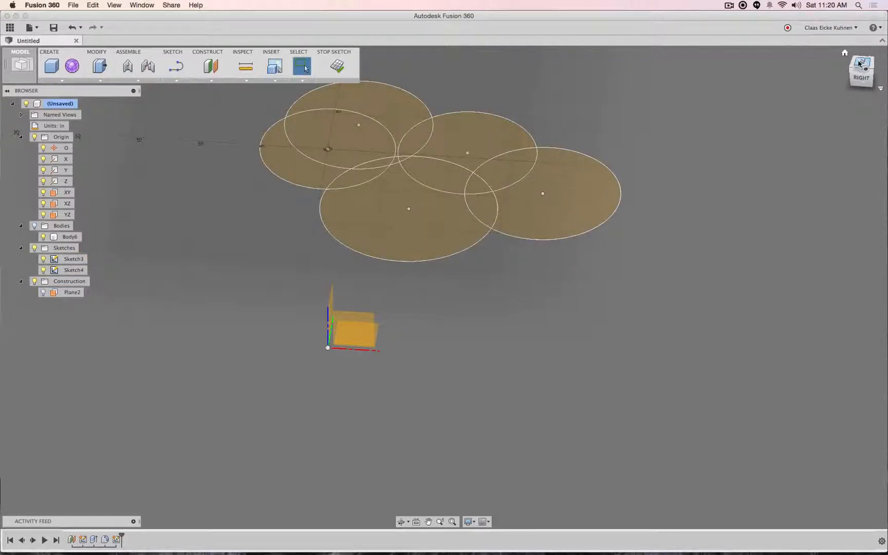
left_click(861, 62)
Sketch a center-diameter circle of 0.5 in outside the upper-left part of the cloud outline.
left_click(176, 80)
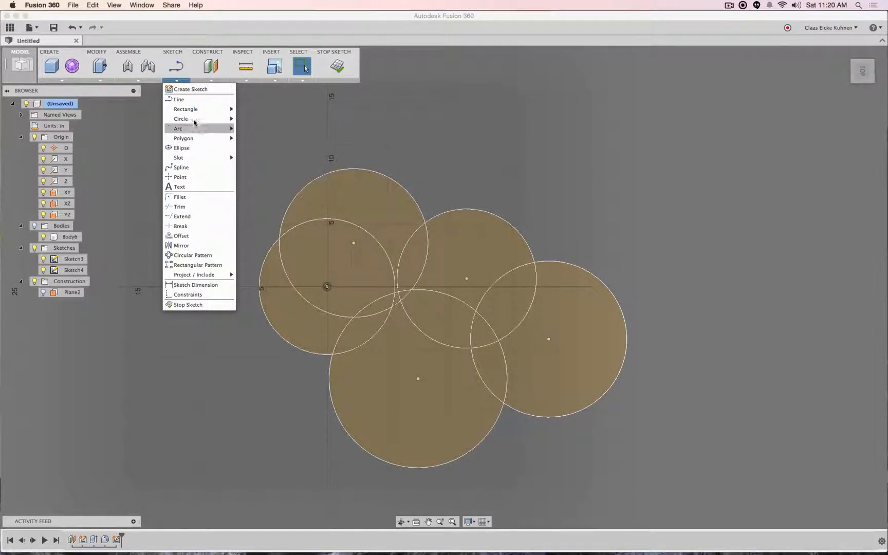
mouse_move(200, 122)
left_click(243, 123)
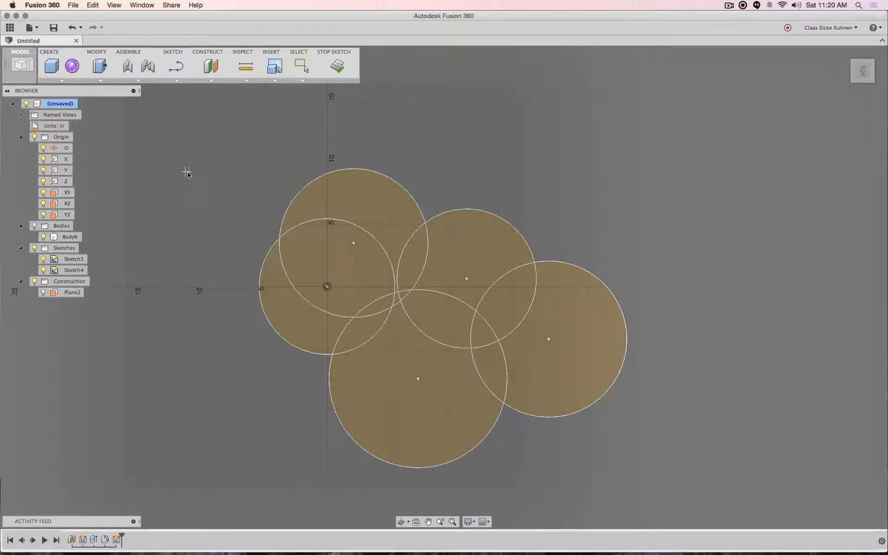
left_click(186, 172)
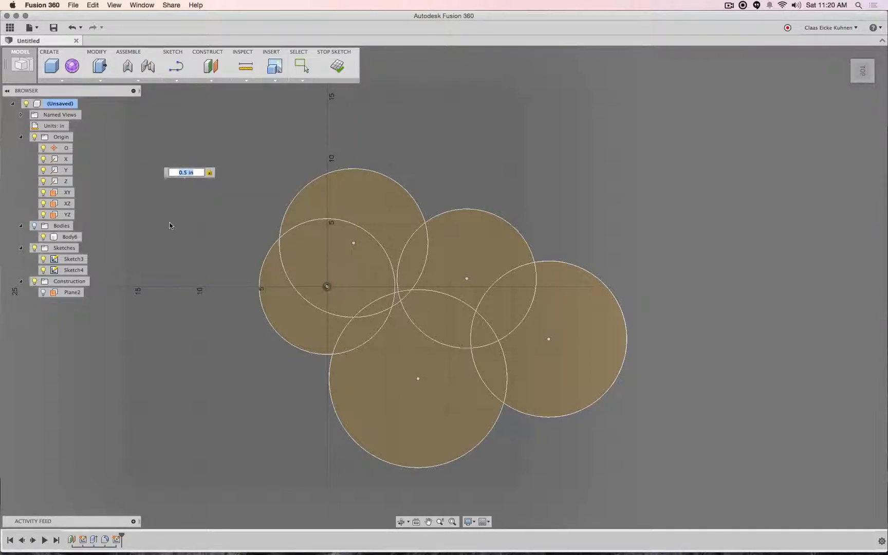
key("Return")
key("Escape")
scroll(192, 188, "up", 3)
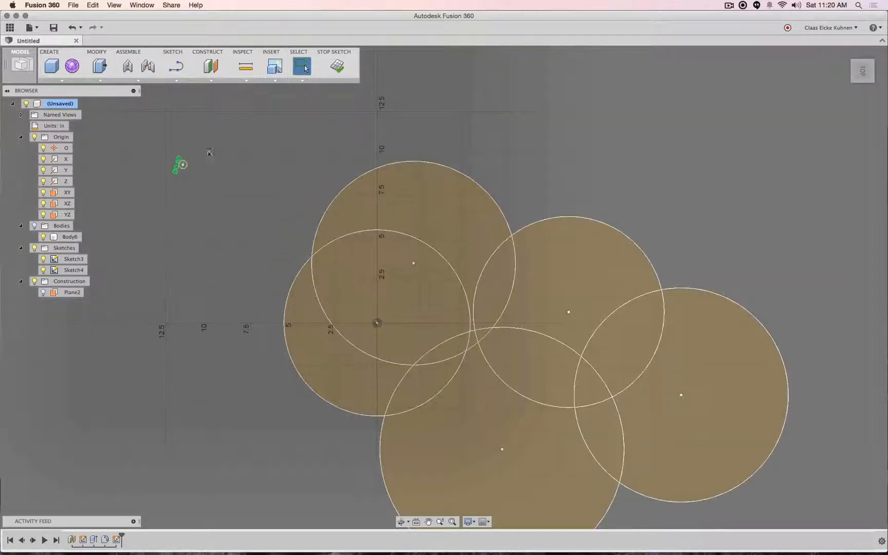
Move the 0.5 in leg circle with its diameter dimension from outside the cloud outline to just inside the topmost lobe's upper edge.
left_click_drag(207, 148, 156, 200)
scroll(165, 201, "down", 3)
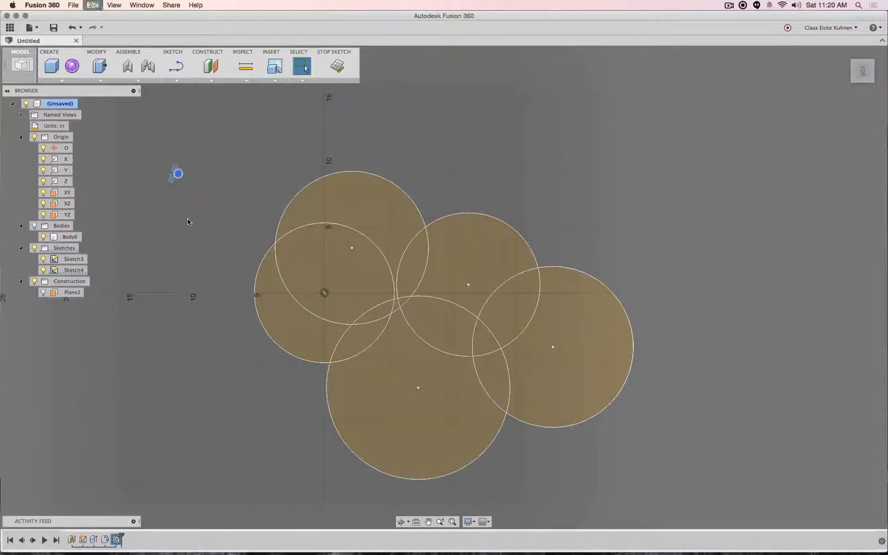
right_click(184, 209)
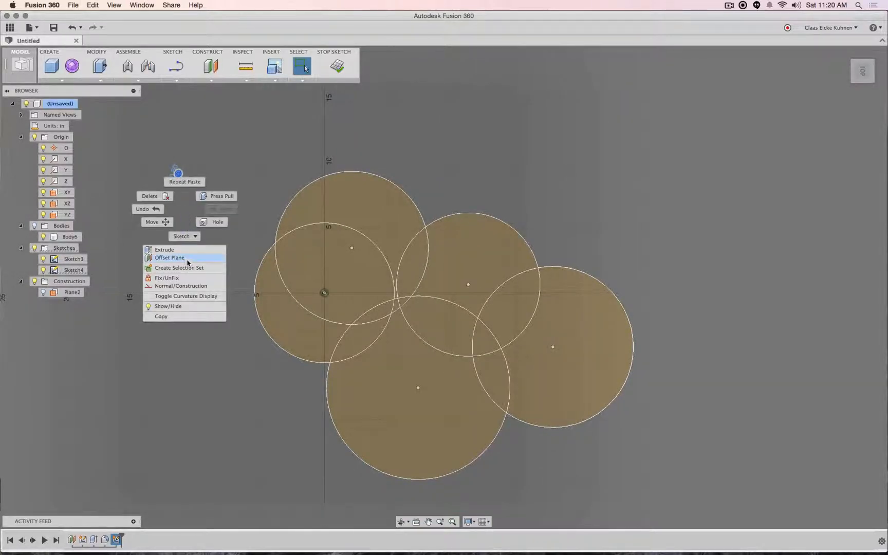
left_click(188, 185)
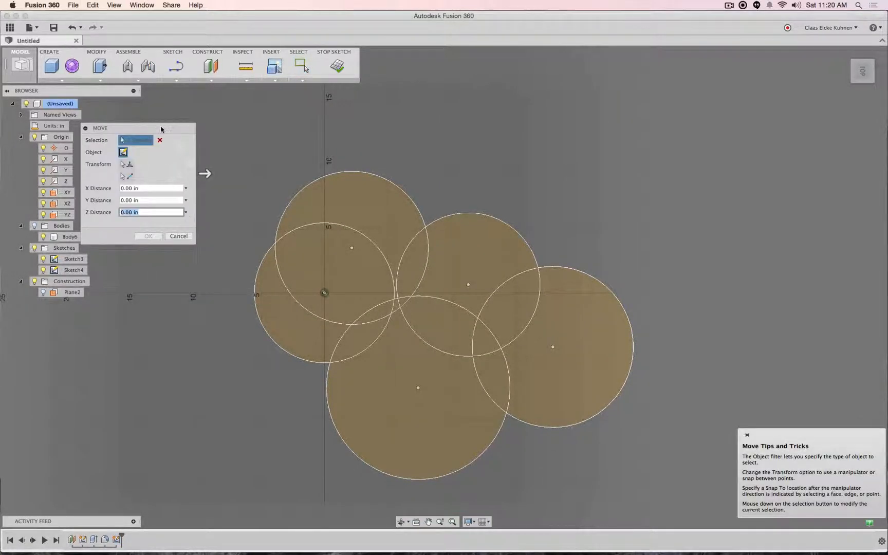
left_click_drag(161, 128, 173, 252)
left_click_drag(190, 162, 344, 175)
left_click(161, 360)
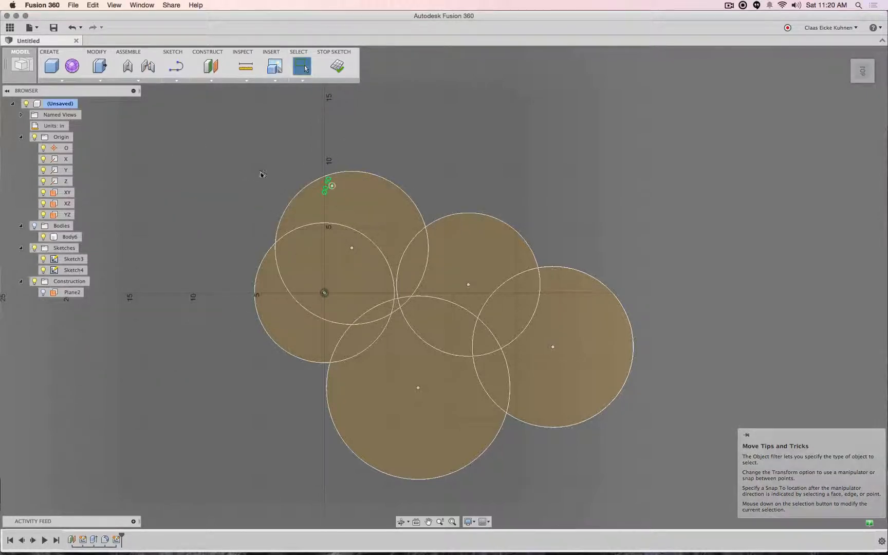
Paste two copies of the leg circle, one near the leftmost lobe's outer edge and one near the upper-middle lobe's top edge.
key("super+v")
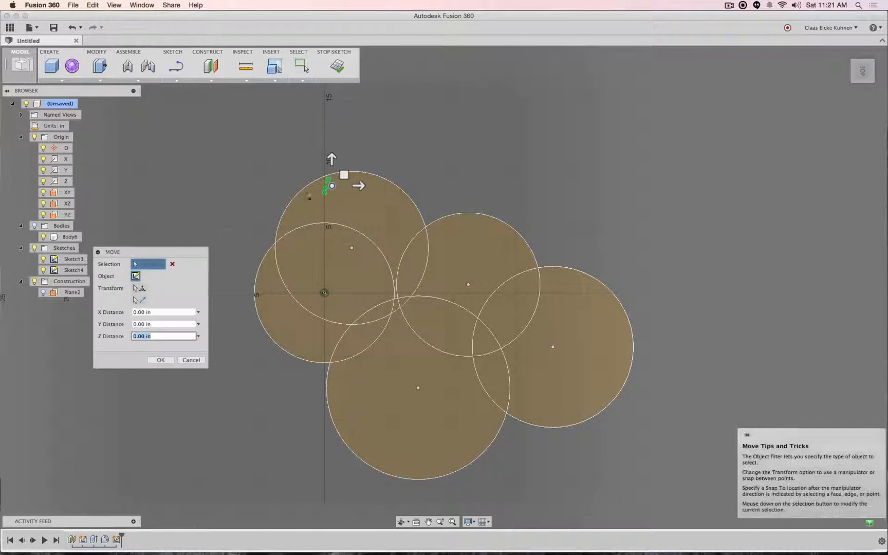
mouse_move(344, 174)
left_mouse_down()
mouse_move(308, 289)
mouse_move(282, 293)
left_mouse_up()
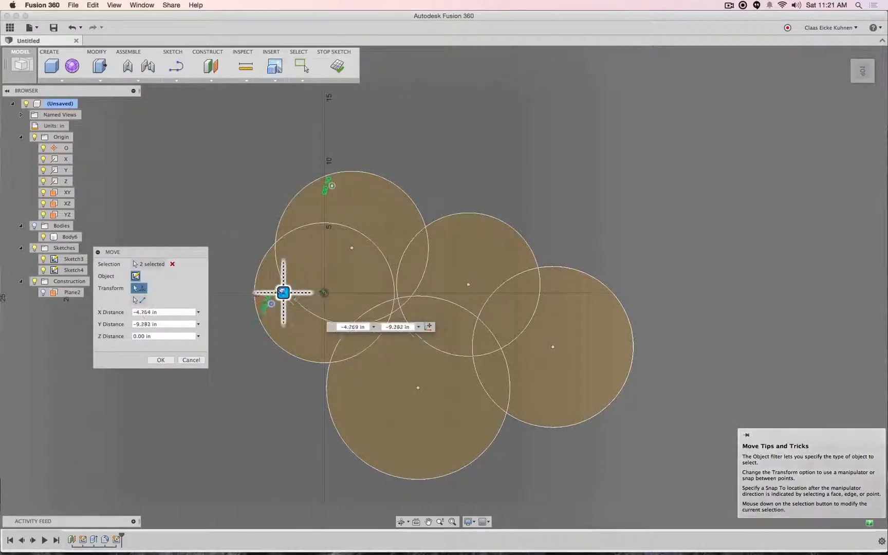
key("Return")
key("super+v")
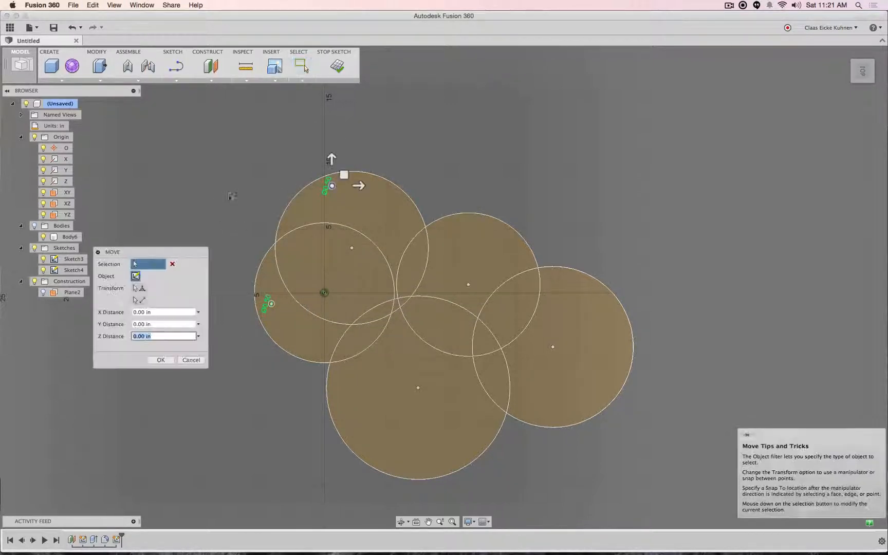
left_click_drag(344, 175, 490, 217)
left_click(161, 361)
Paste two more leg circles, offset about 6.88, -22.28 in into the largest lobe and about 23.04, -14.45 in into the far-right lobe.
key("super+v")
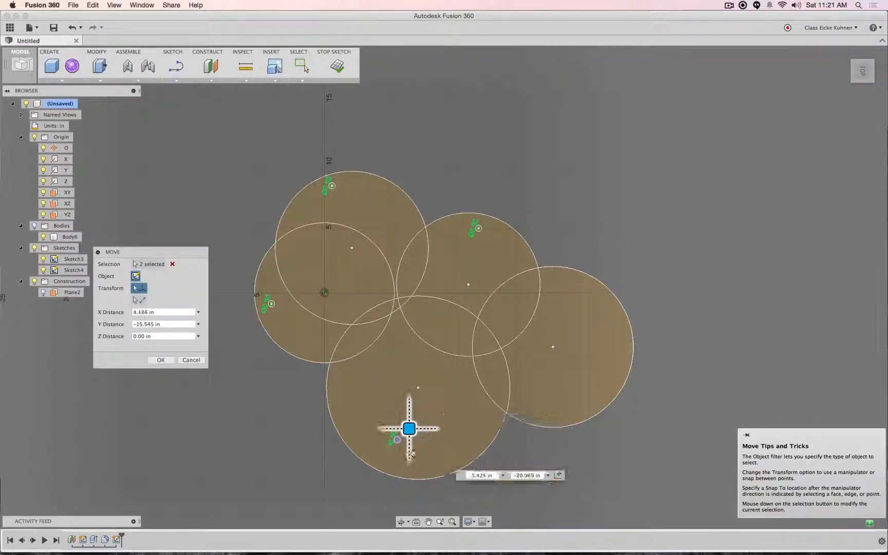
left_click(432, 458)
left_click(161, 360)
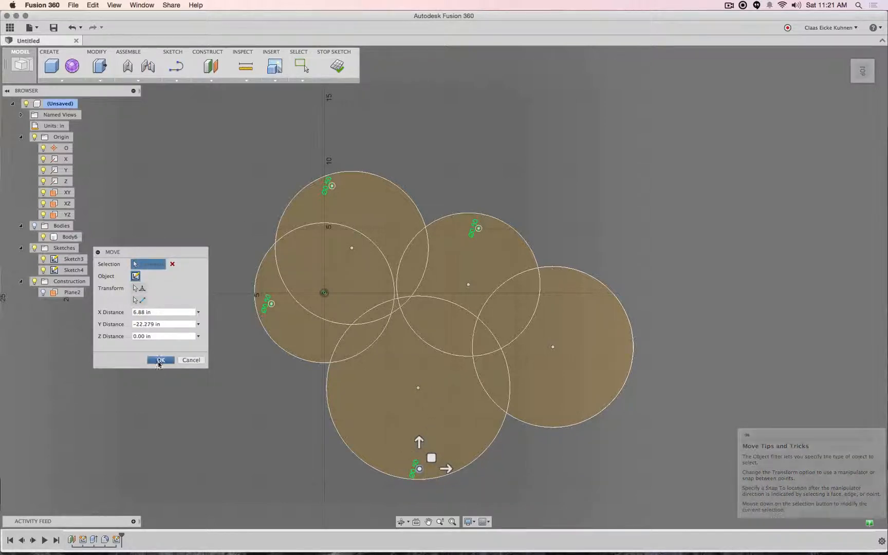
key("super+v")
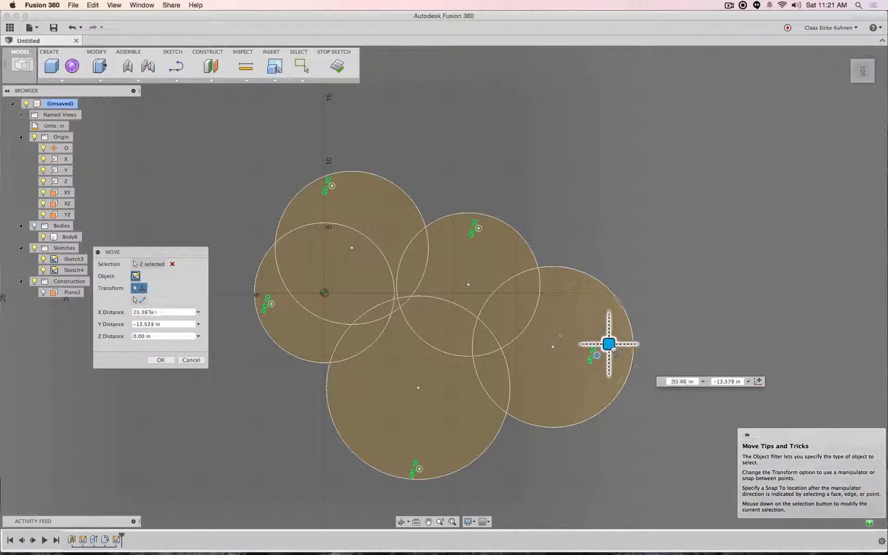
left_click(626, 368)
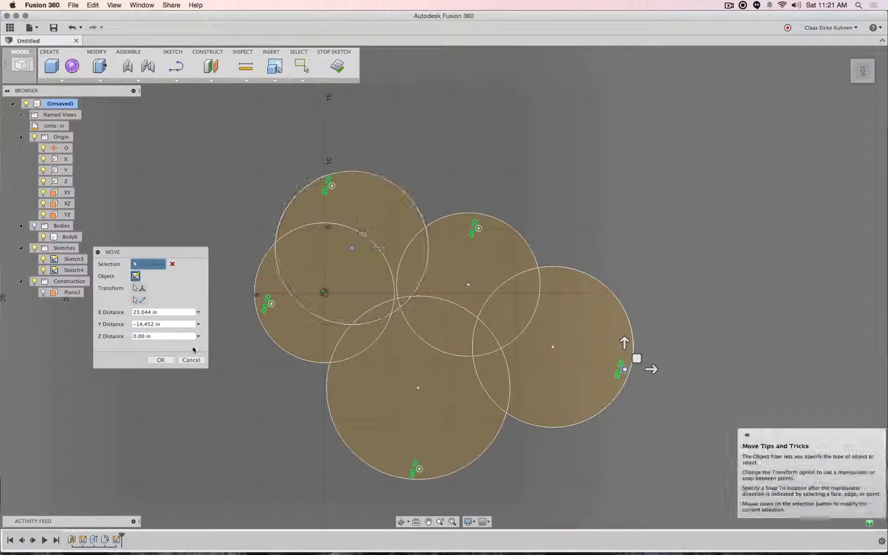
left_click(161, 360)
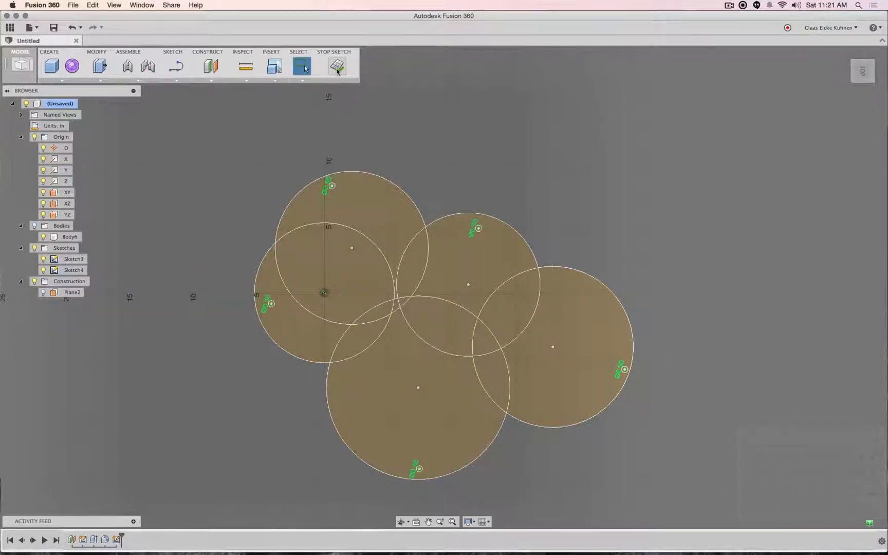
Finish the leg circle sketch and hide the cloud outline sketch.
left_click(331, 69)
left_click(43, 259)
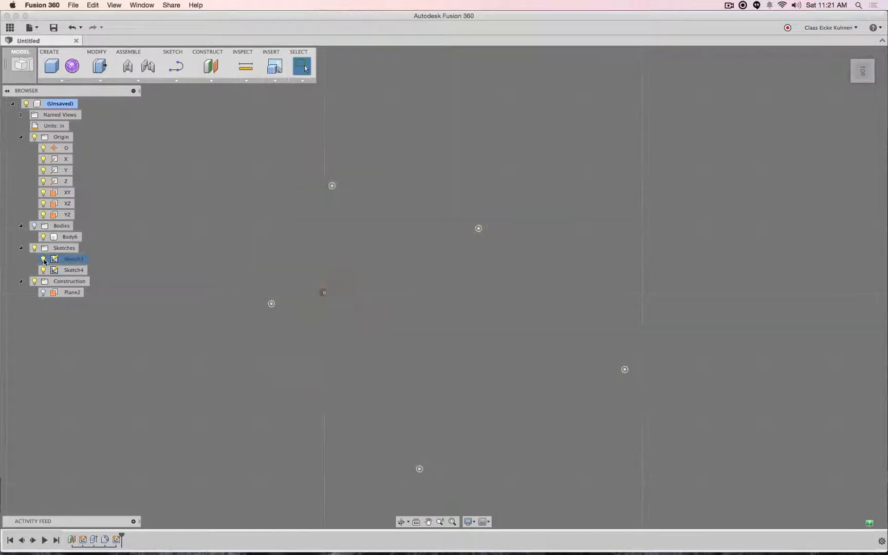
left_click(872, 84)
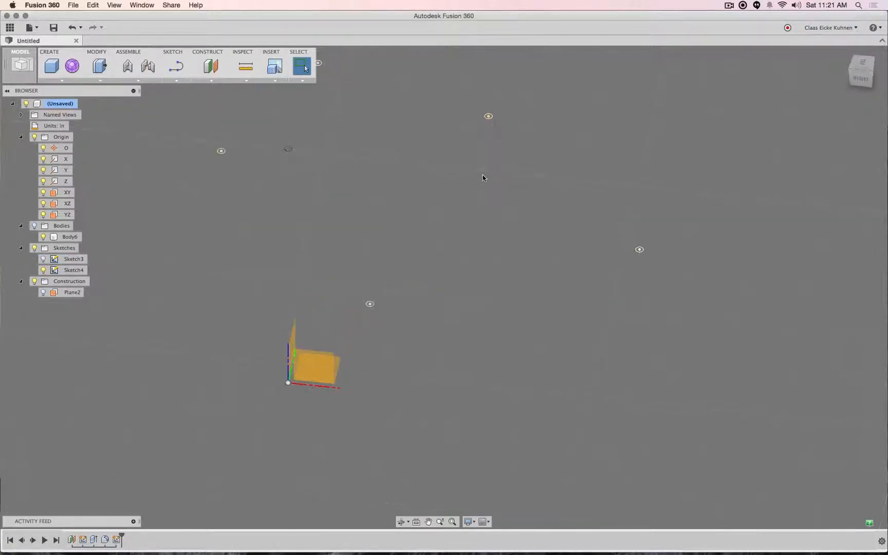
Extrude the five leg circles by -20 in down to the ground as new bodies, with the tabletop body shown again.
left_click(73, 81)
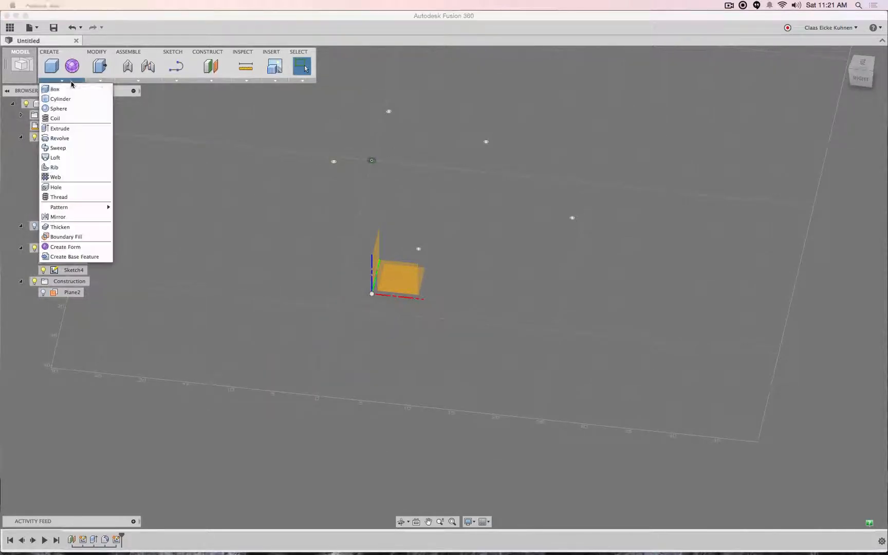
left_click(67, 117)
mouse_move(258, 103)
left_mouse_down()
mouse_move(541, 199)
mouse_move(648, 334)
left_mouse_up()
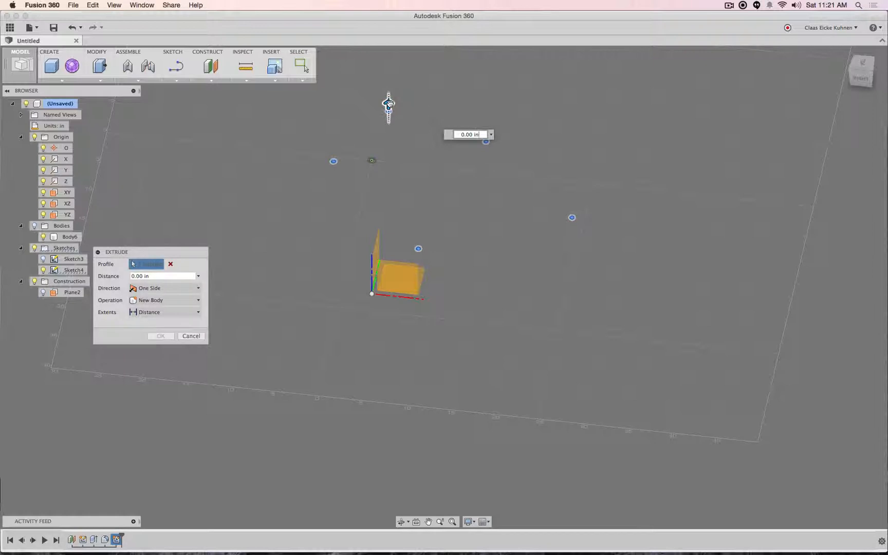
left_click_drag(388, 103, 389, 179)
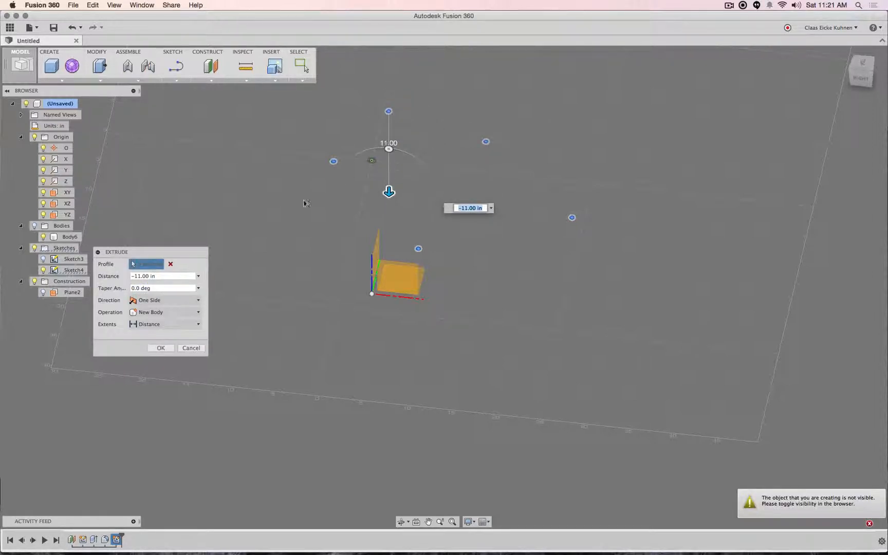
left_click(35, 226)
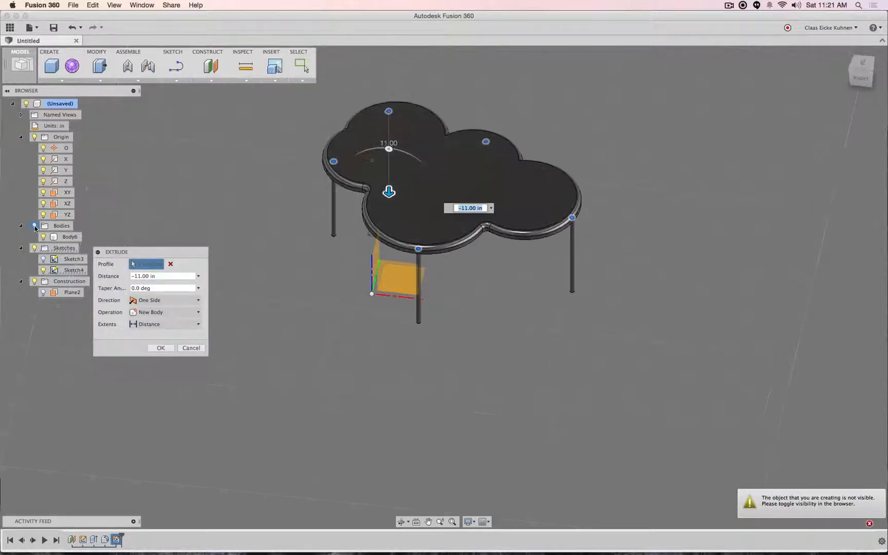
left_click(862, 80)
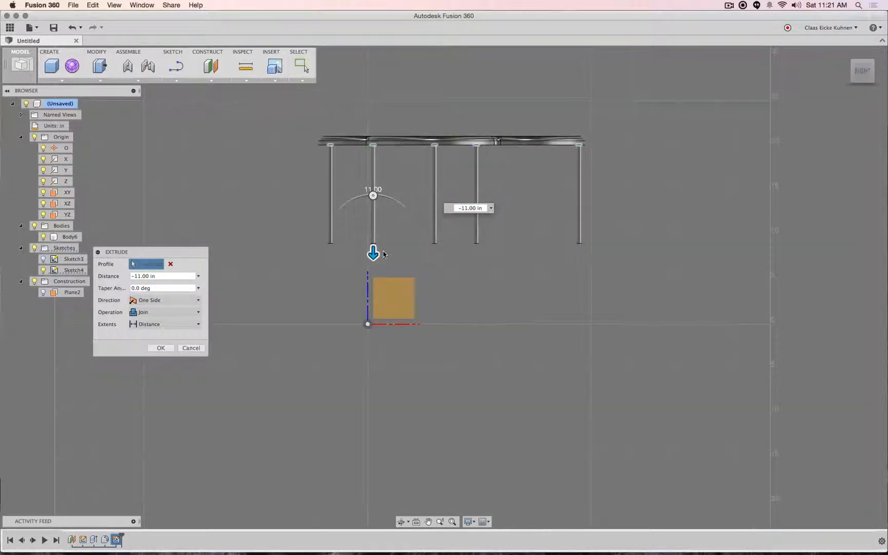
left_click_drag(377, 251, 366, 331)
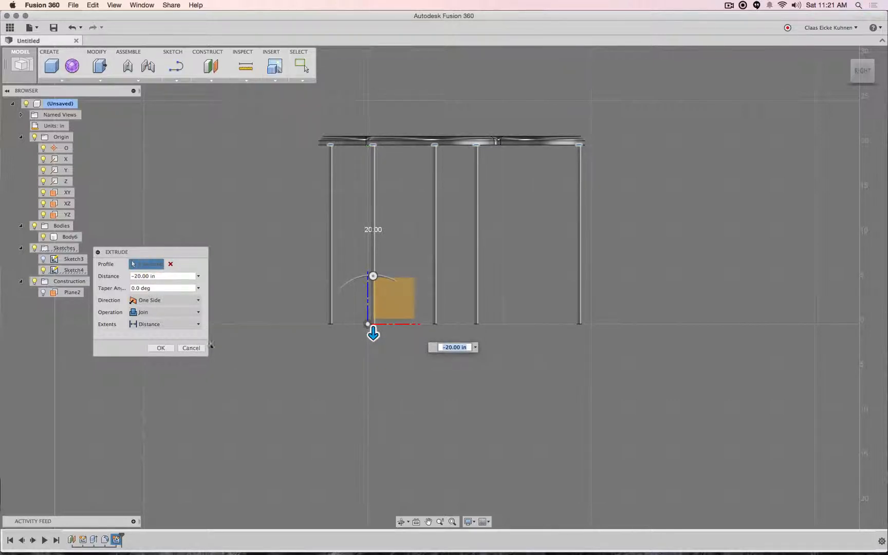
left_click(164, 312)
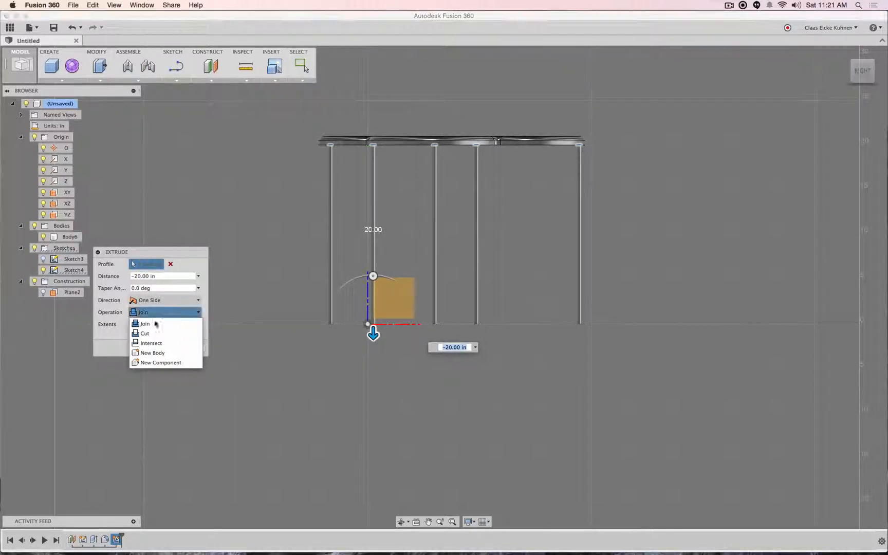
left_click(157, 351)
left_click(162, 351)
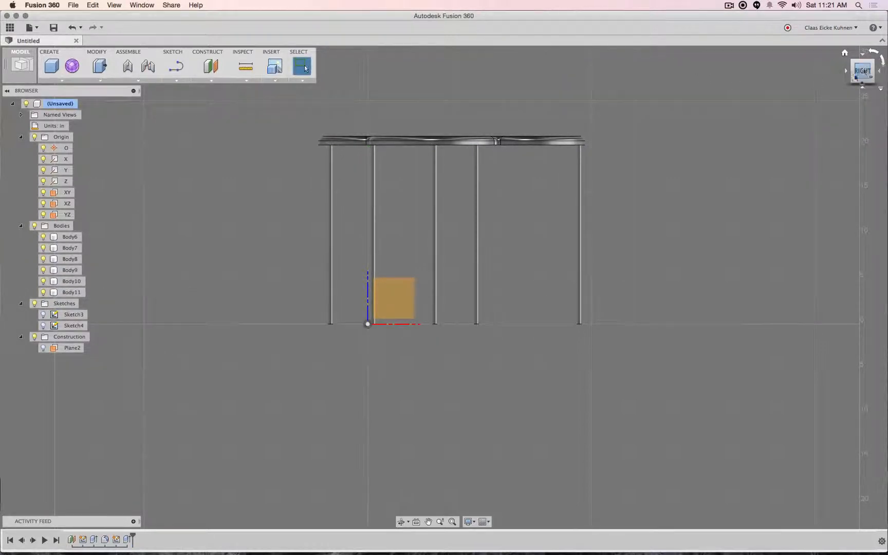
left_click(844, 53)
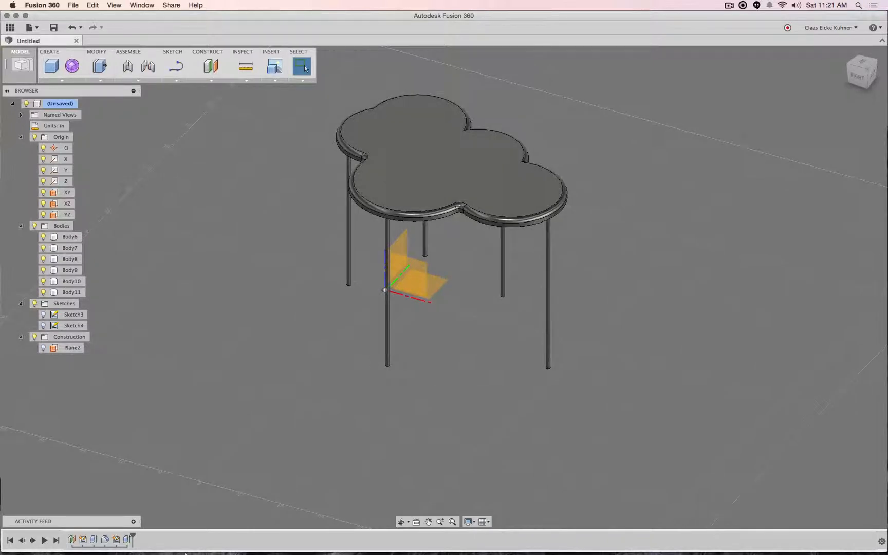
Switch to Chrome to examine the round table reference picture above the cloud table, and return to Fusion 360.
left_click(182, 535)
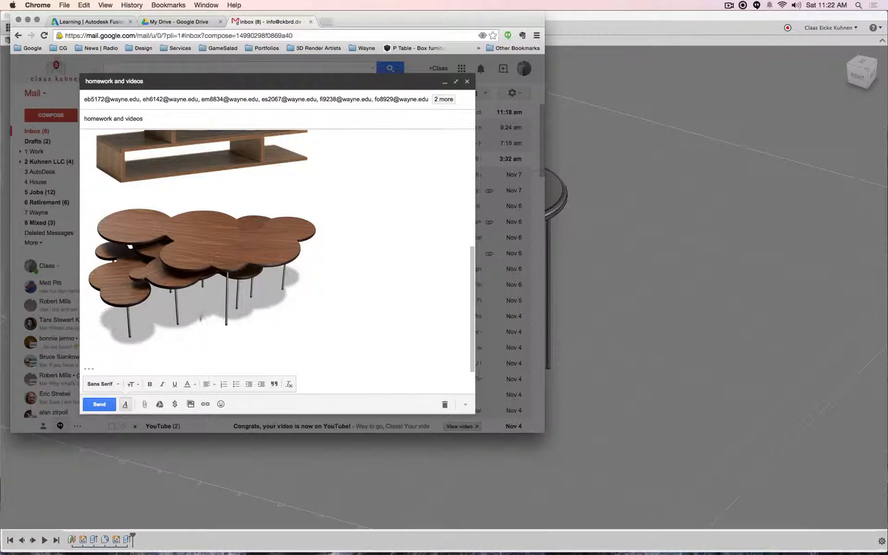
scroll(218, 288, "up", 10)
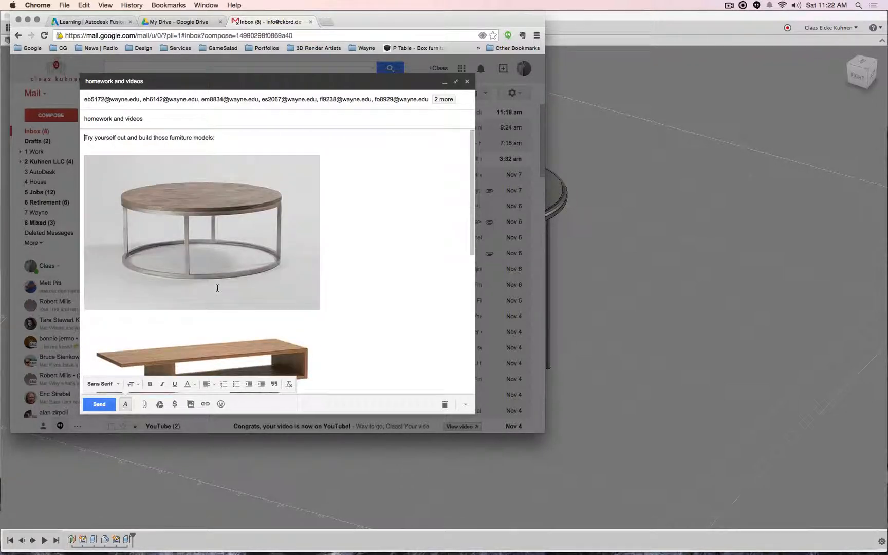
left_click(699, 280)
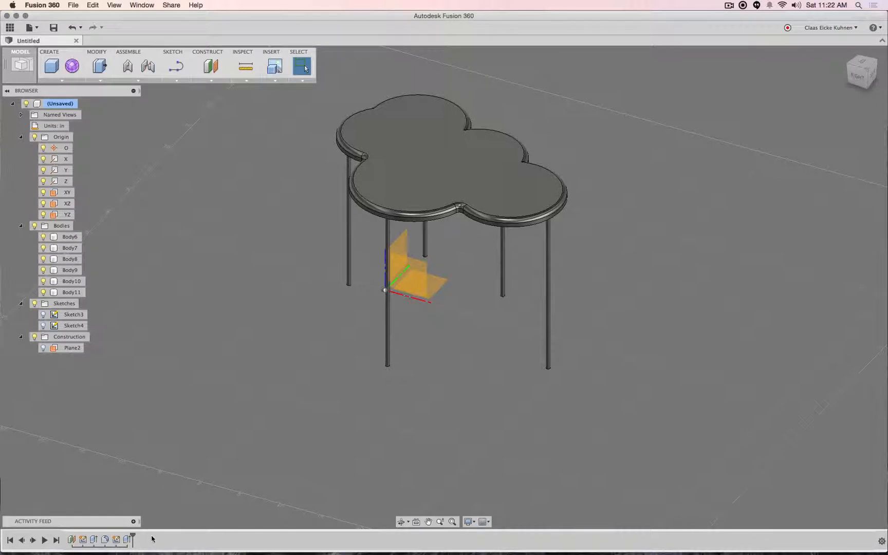
Delete all of the cloud table's timeline features to empty the design.
left_click(126, 541)
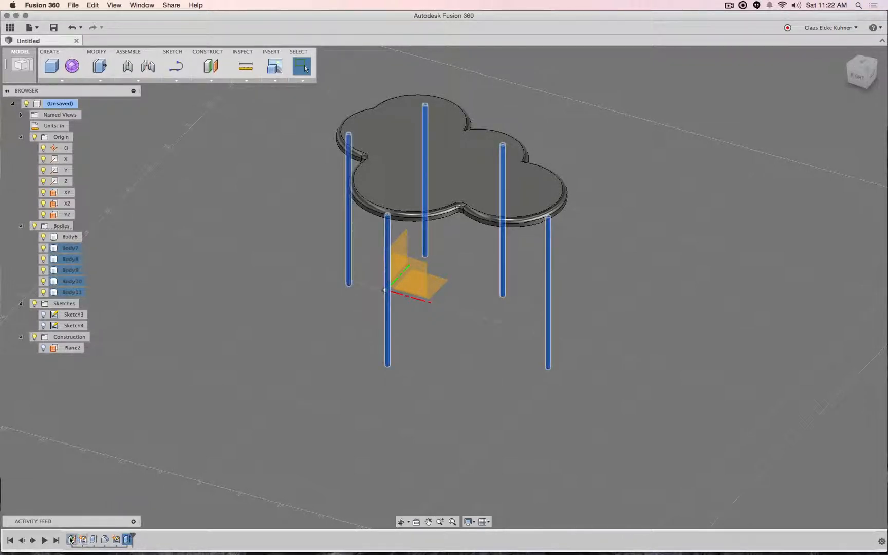
left_click(72, 540, "shift")
key("Delete")
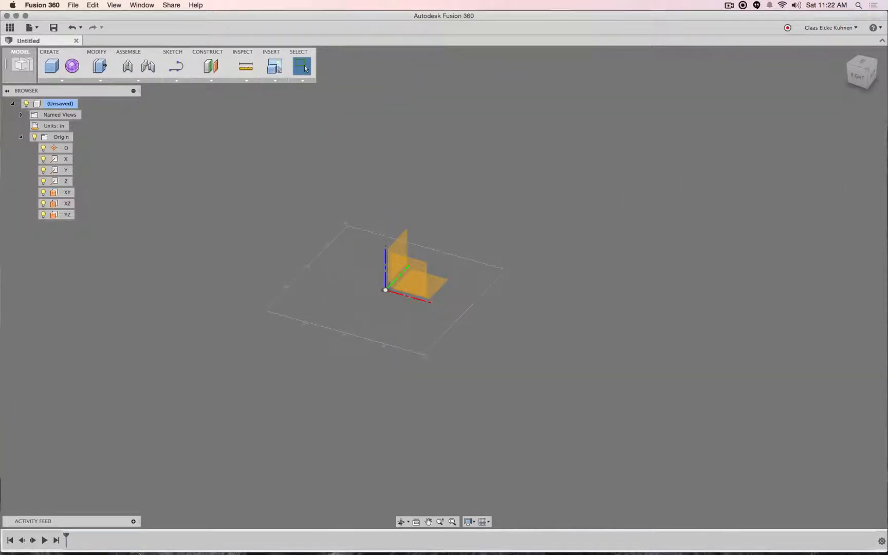
Check the round table picture in Chrome, and create a construction plane offset 15 in above the XY plane in Fusion 360.
left_click(183, 532)
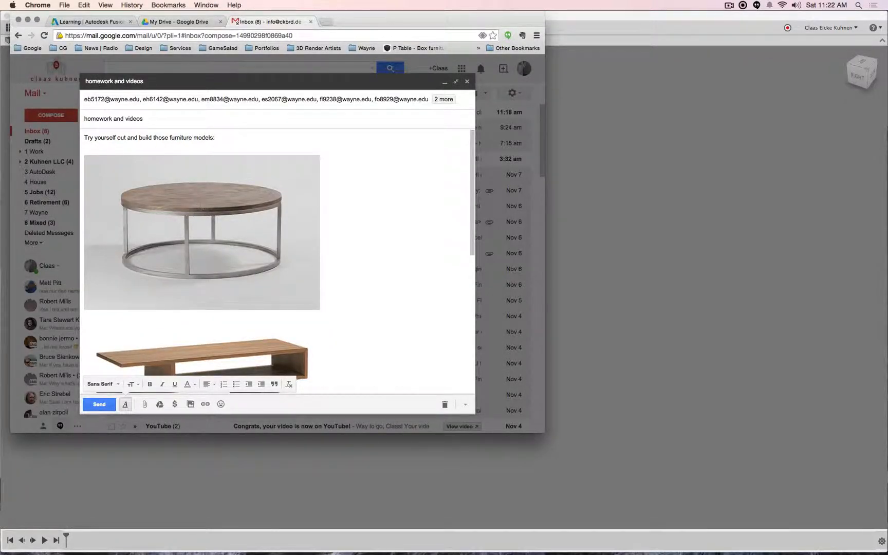
left_click(644, 231)
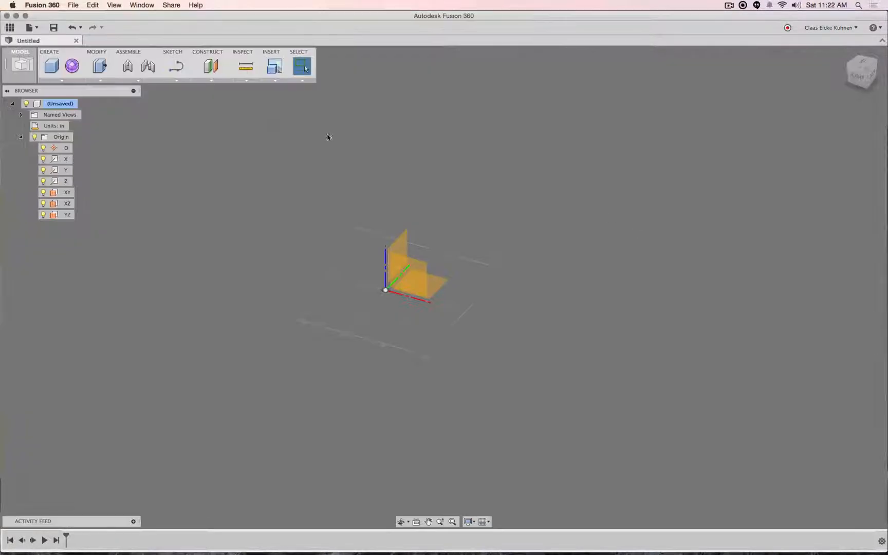
left_click(206, 67)
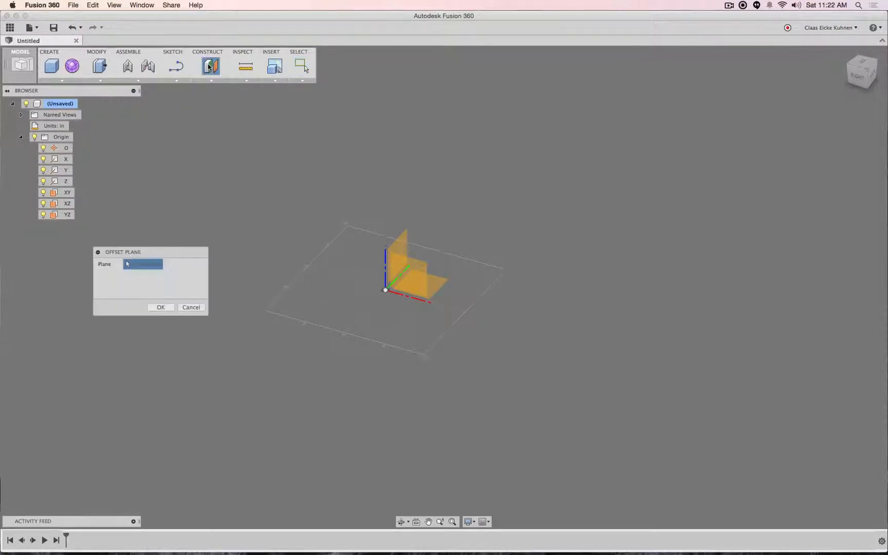
left_click(432, 263)
left_click_drag(392, 282, 397, 168)
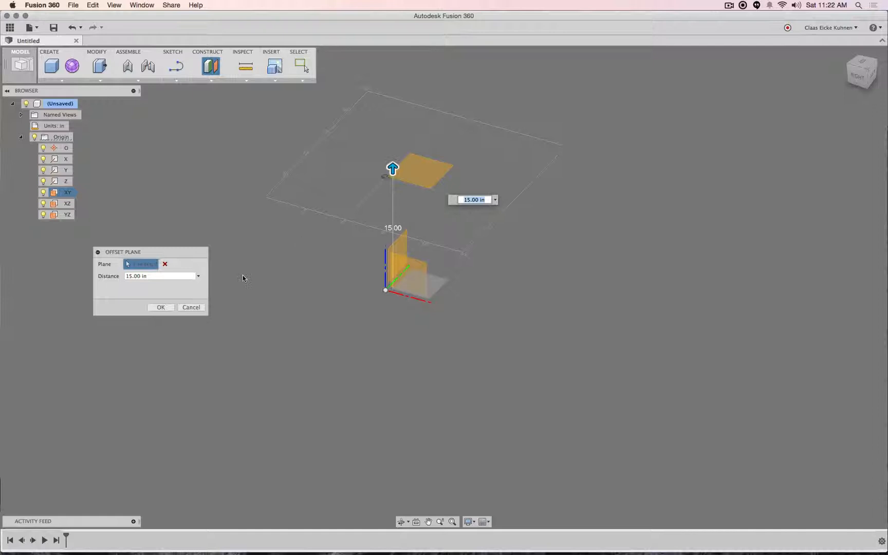
left_click(168, 306)
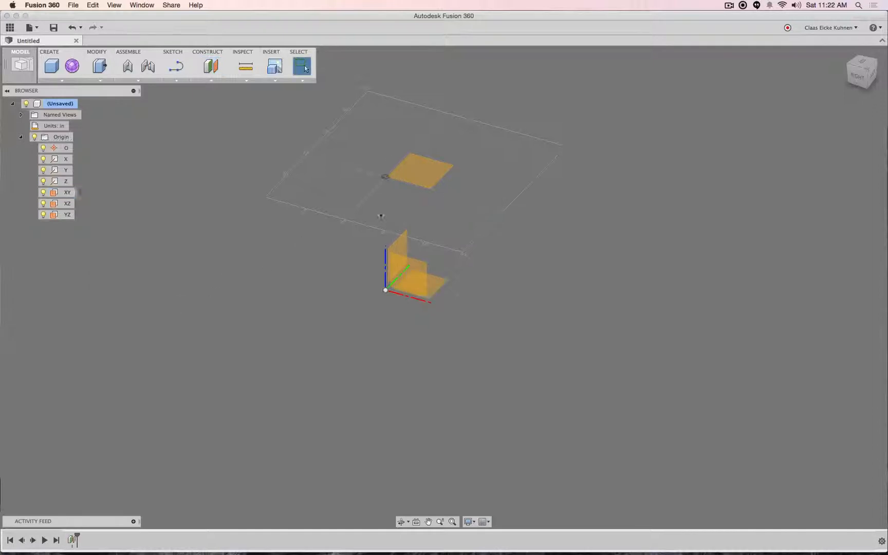
Sketch a circle 20 in in diameter on the 15 in offset plane, centred on the origin, and finish the sketch.
left_click(177, 80)
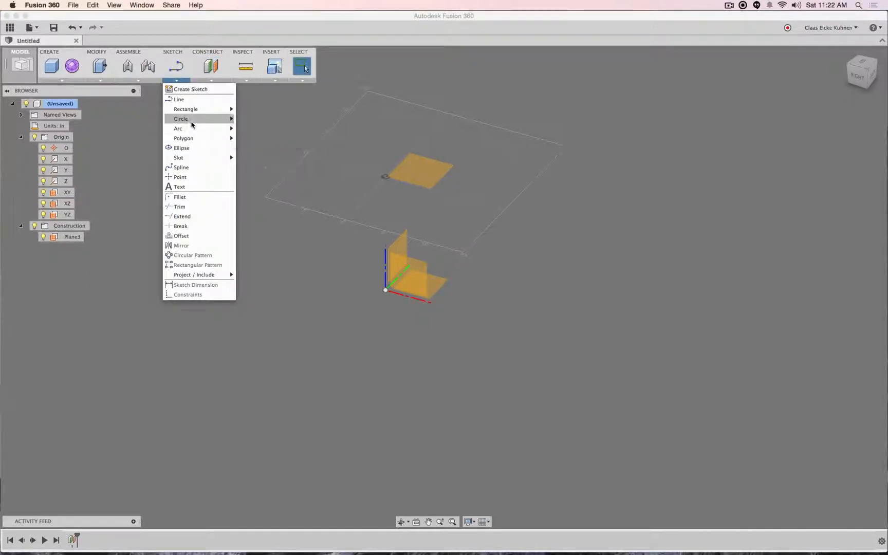
mouse_move(234, 119)
left_click(304, 120)
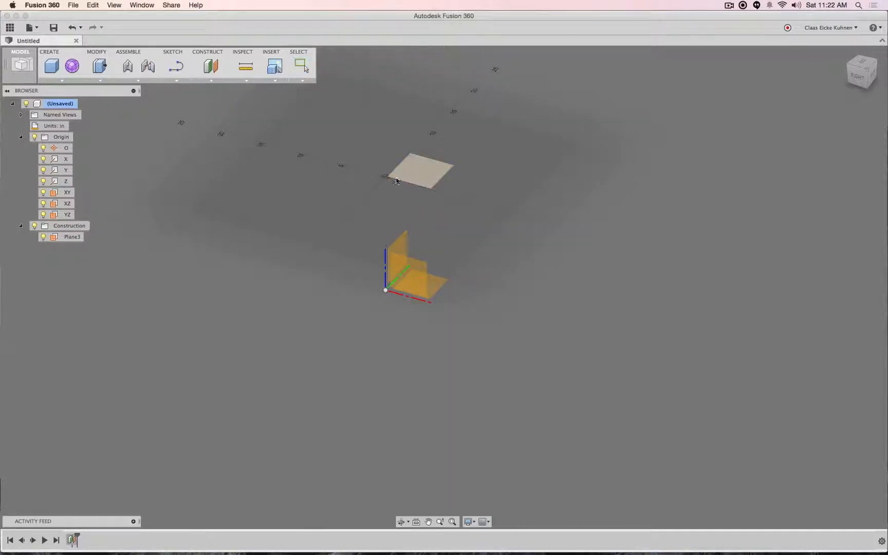
left_click(407, 175)
left_click(385, 177)
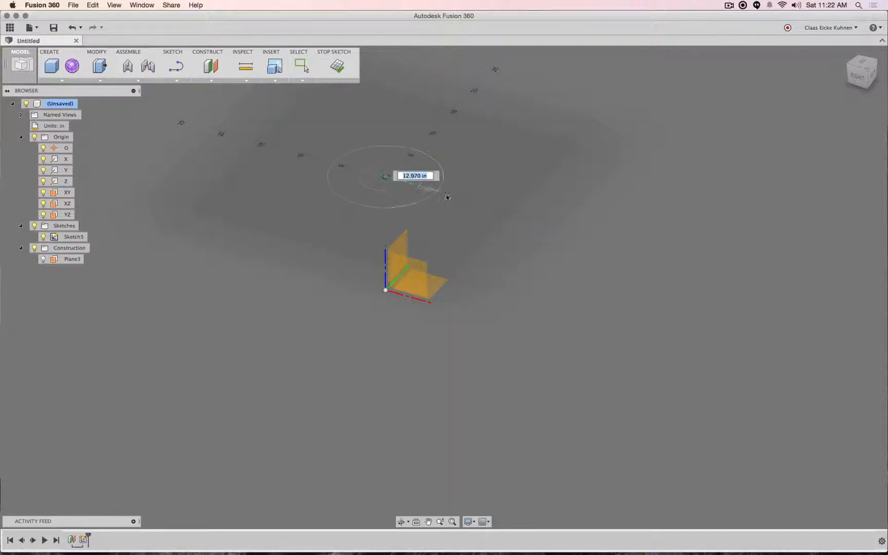
left_click(465, 200)
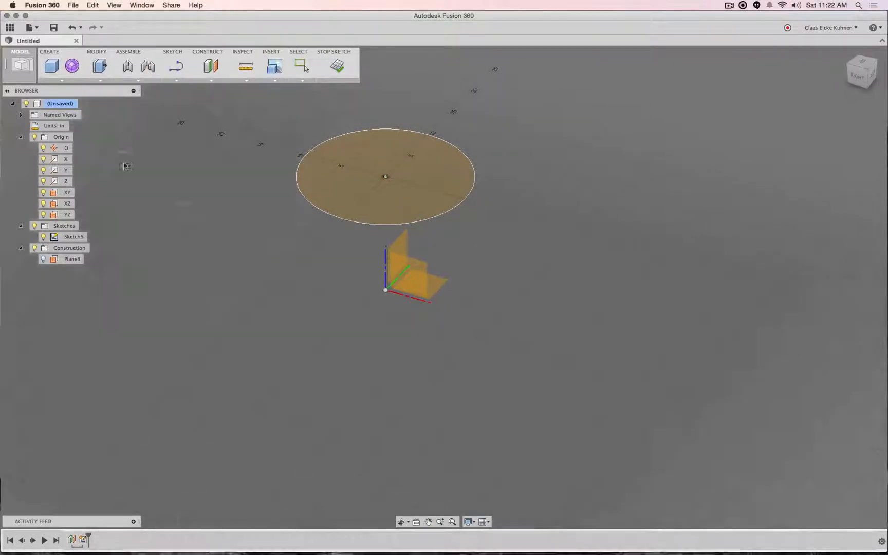
left_click(337, 66)
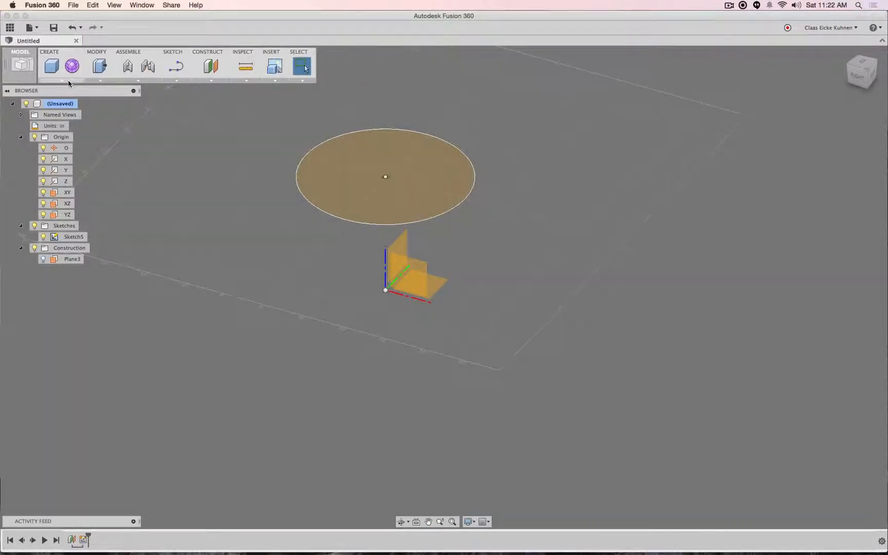
Extrude the circle 1 in upward as a new body to form the round tabletop.
left_click(62, 79)
left_click(59, 129)
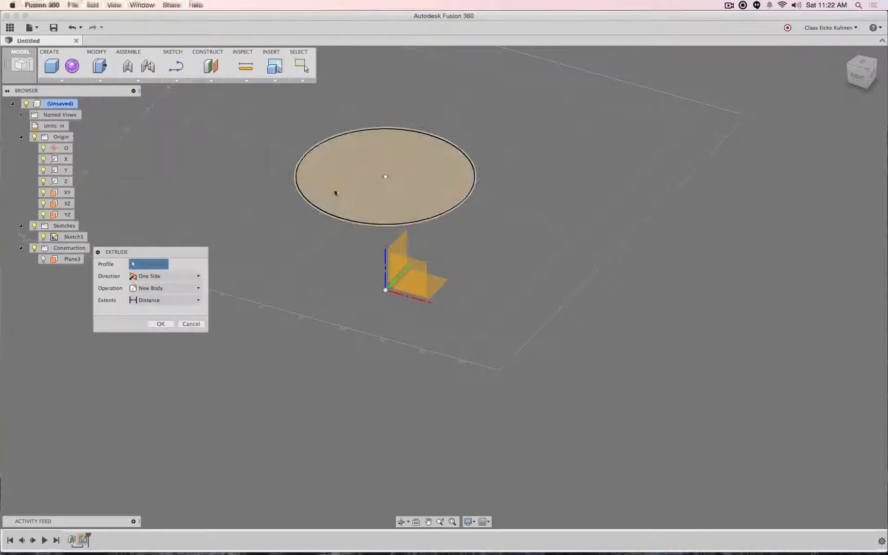
left_click(335, 192)
type("1")
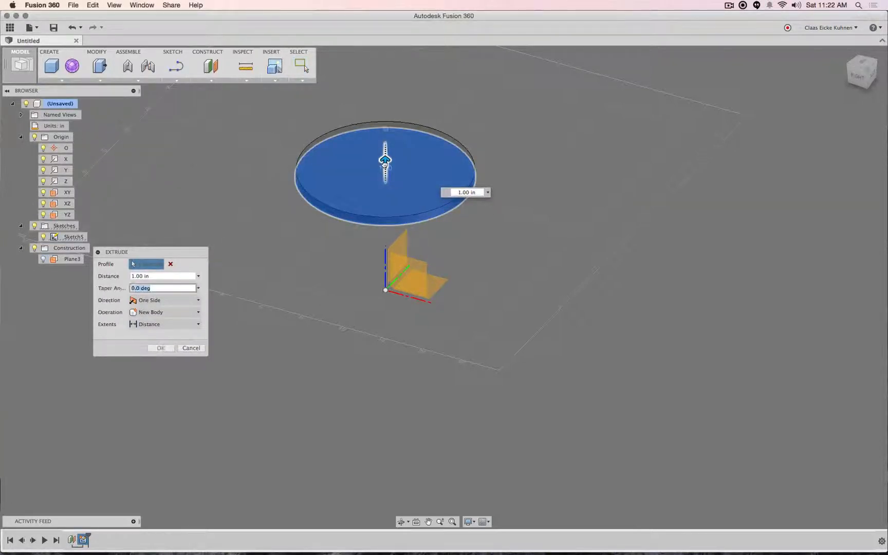
left_click(169, 348)
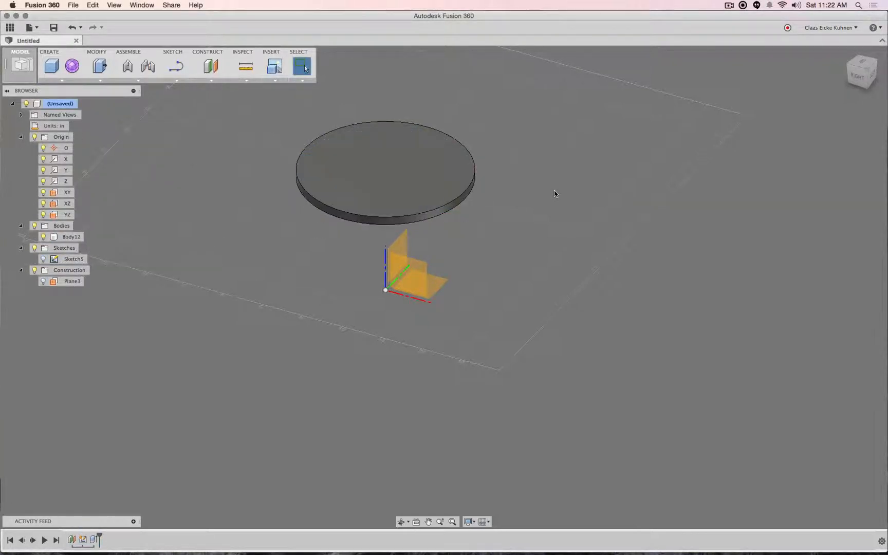
Show the circle sketch in place of the tabletop body, and check the round table picture in Chrome before returning to Fusion 360.
left_click(44, 237)
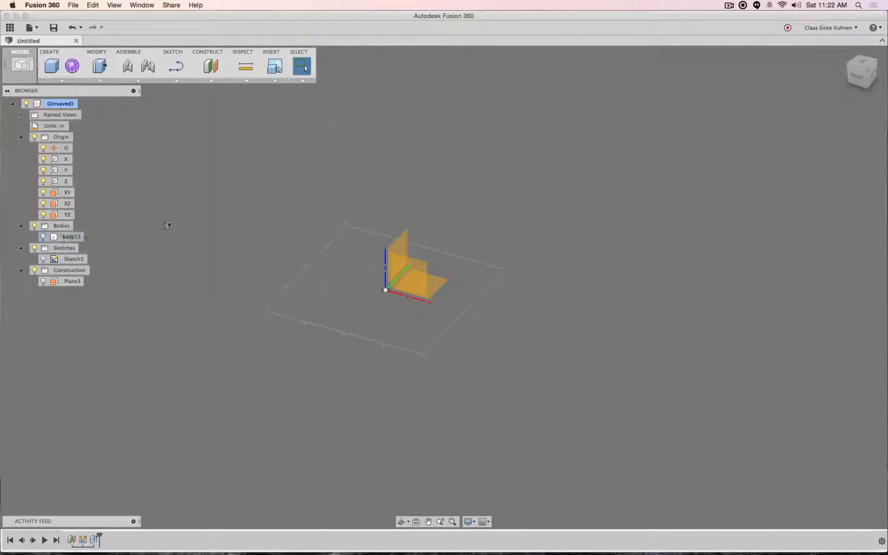
left_click(43, 259)
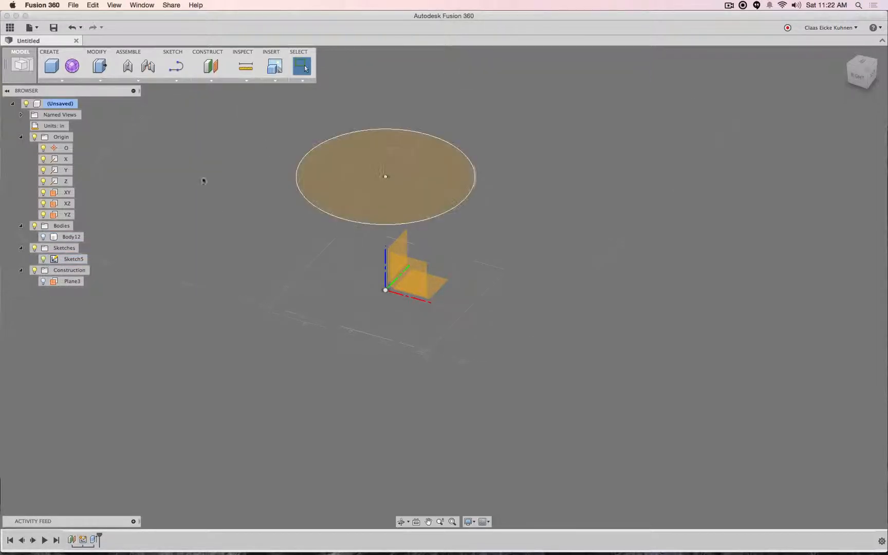
left_click(182, 539)
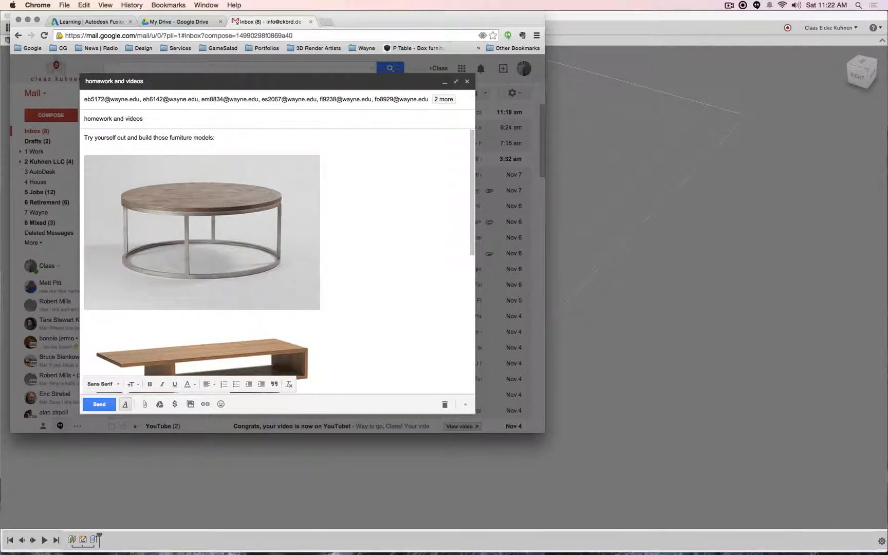
left_click(627, 220)
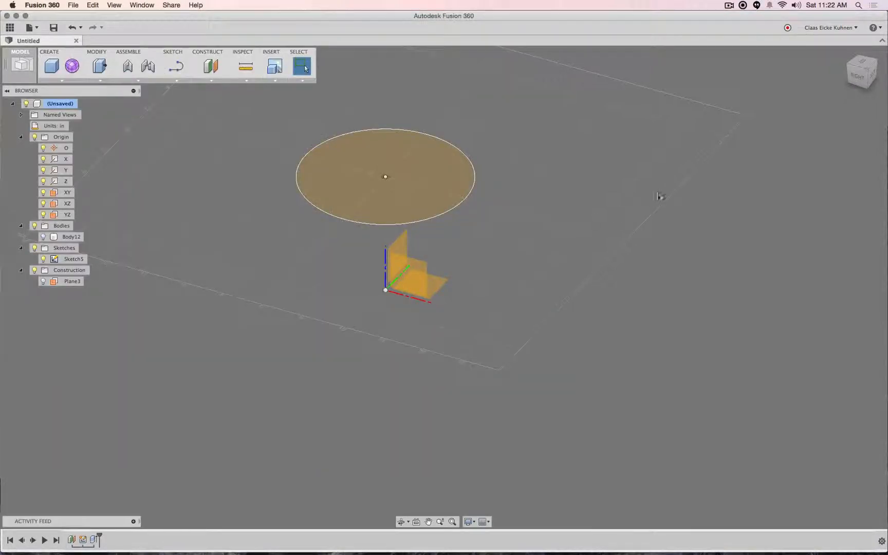
Reopen the tabletop circle's sketch for editing in the top view.
left_click(862, 61)
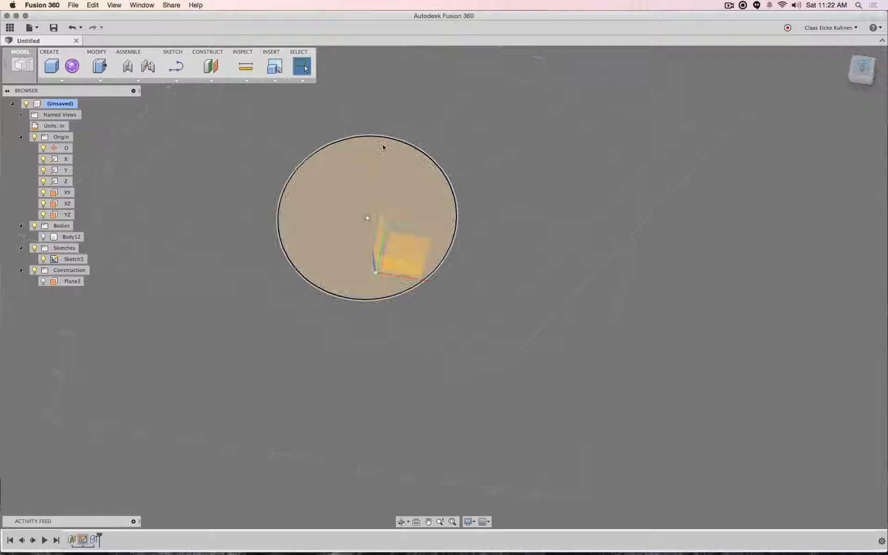
left_click(176, 81)
mouse_move(194, 119)
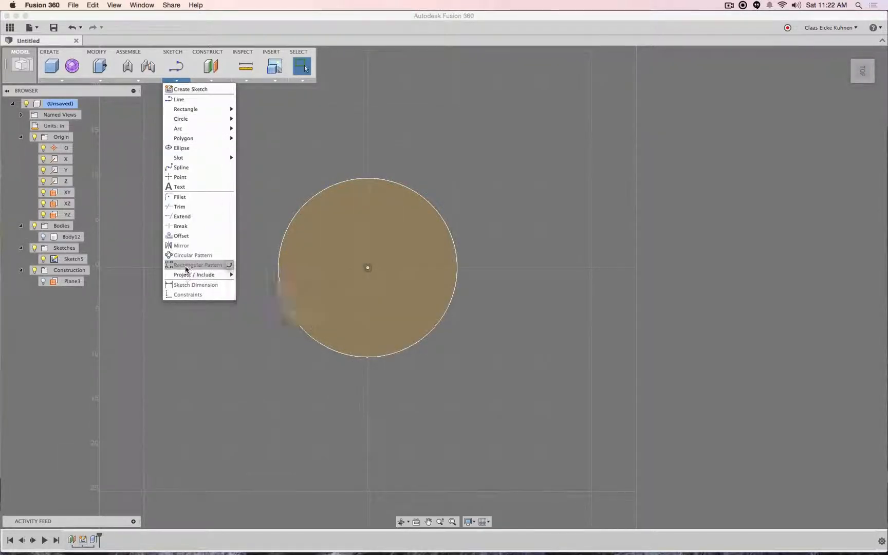
left_click(69, 259)
right_click(69, 261)
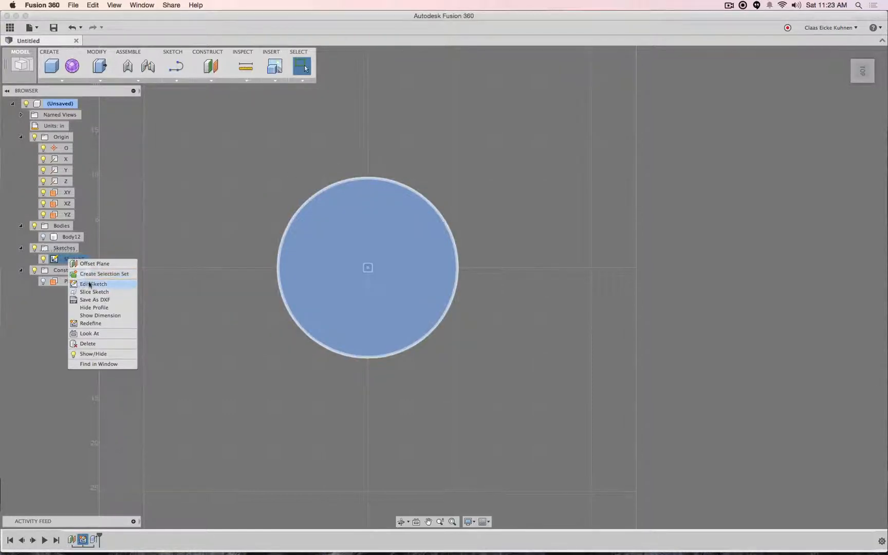
left_click(119, 285)
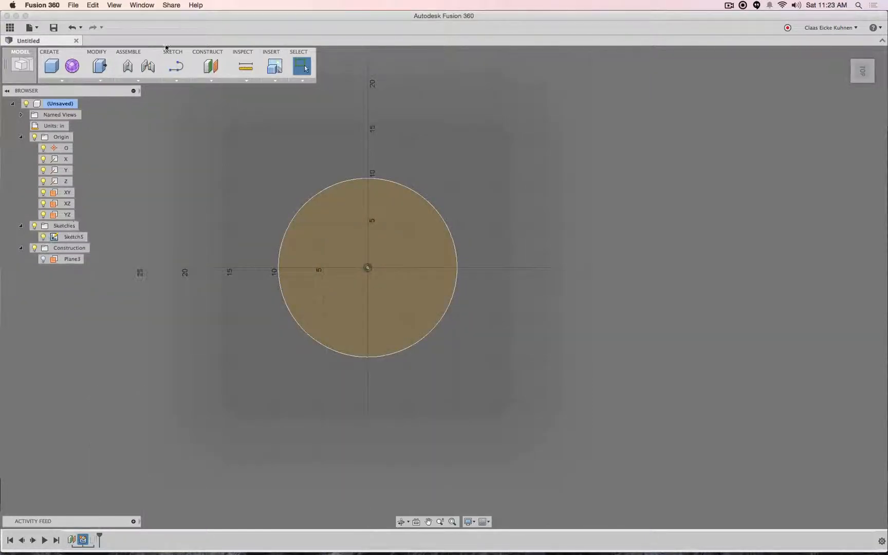
Draw a concentric circle with a 19 in diameter inside the tabletop circle, centred on the origin.
left_click(176, 78)
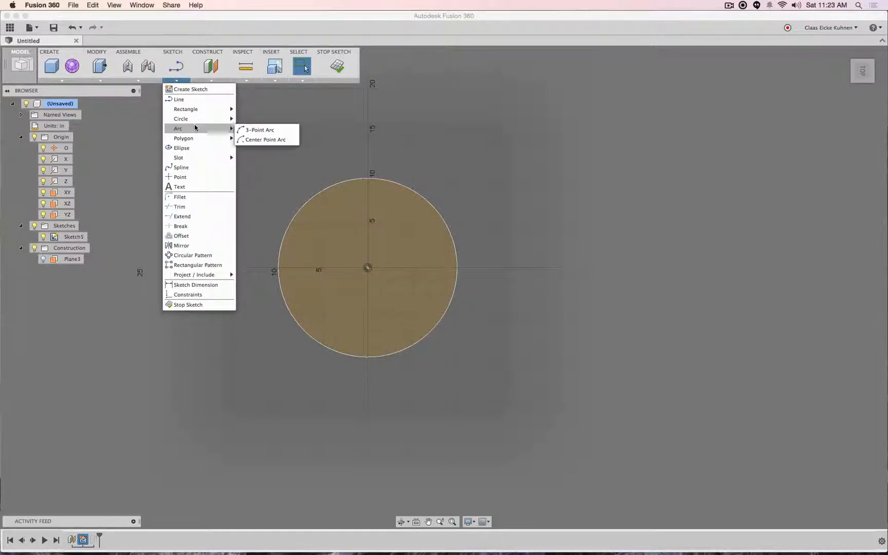
mouse_move(198, 120)
left_click(267, 120)
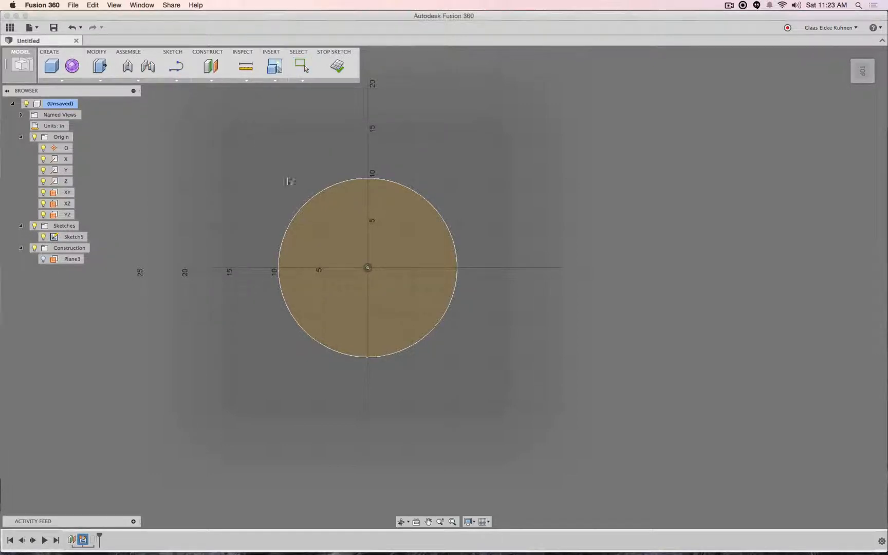
left_click(367, 268)
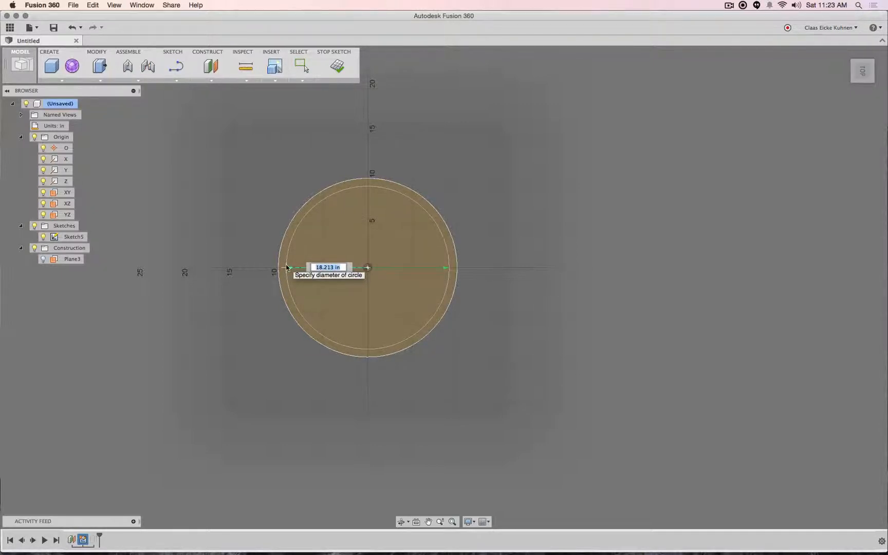
type("19")
key("Tab")
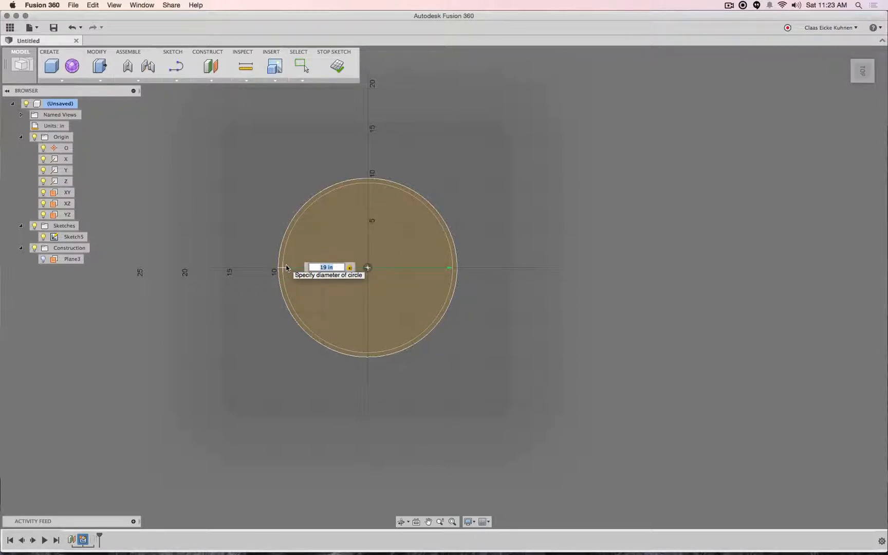
key("Return")
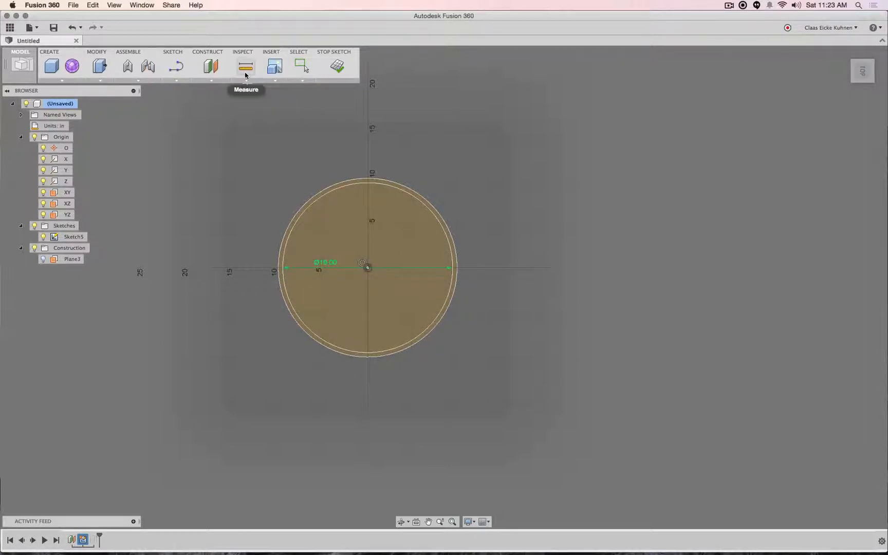
Measure the distance between the inner and outer circles.
left_click(246, 66)
scroll(285, 213, "up", 2)
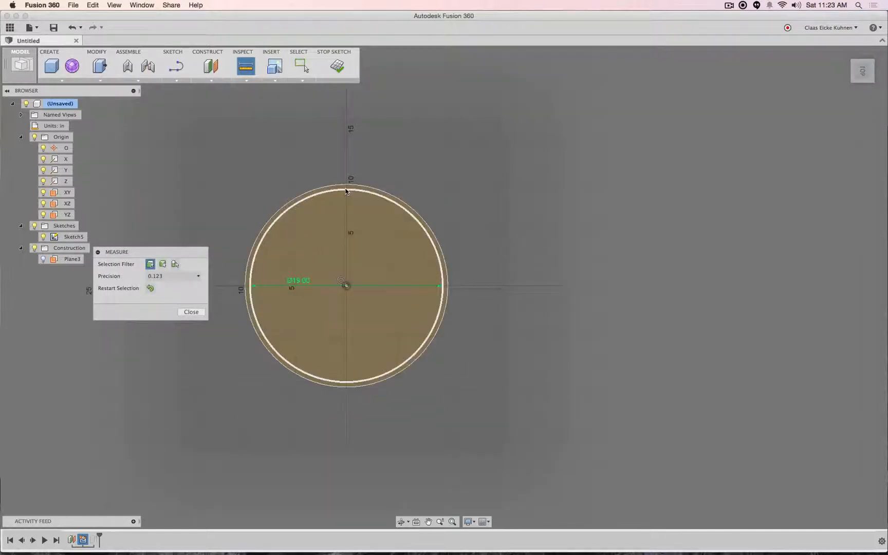
left_click(345, 187)
left_click(345, 187)
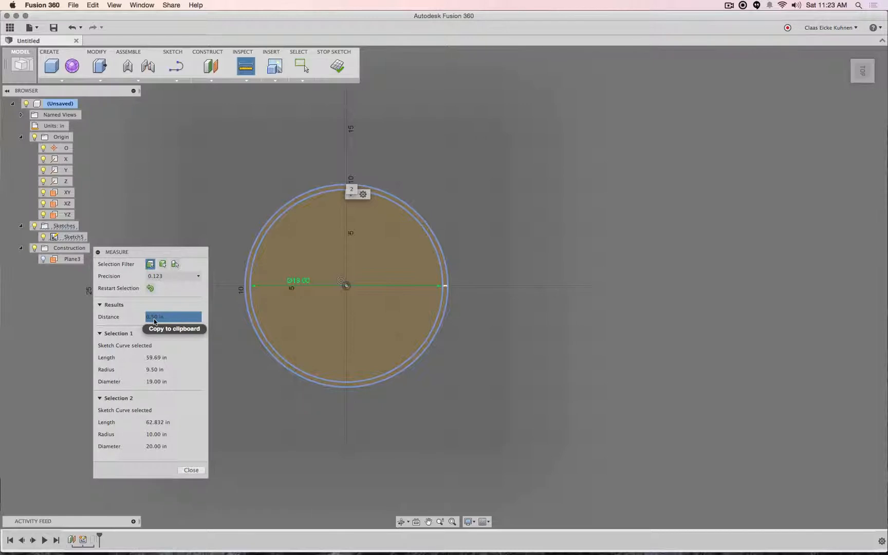
left_click(193, 473)
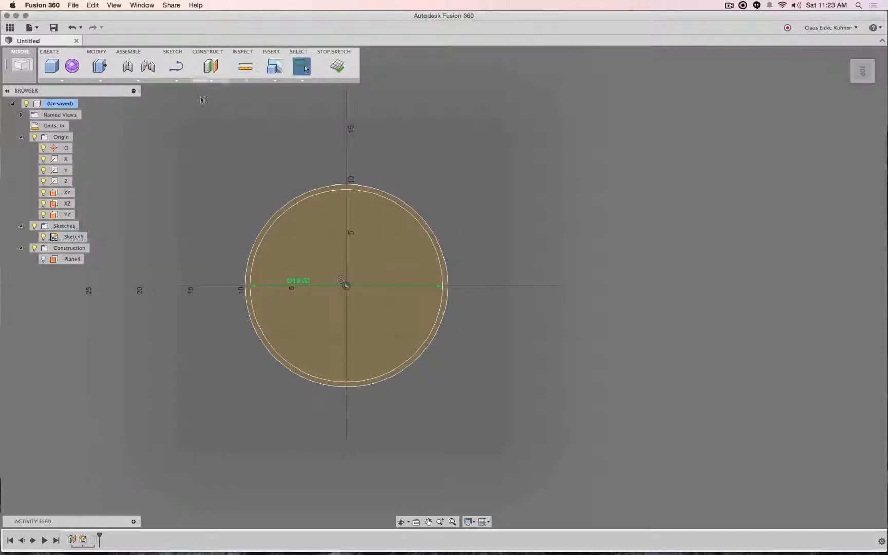
left_click(246, 80)
Dimension the outer circle's diameter, placing the dimension text outside the circles.
left_click(176, 80)
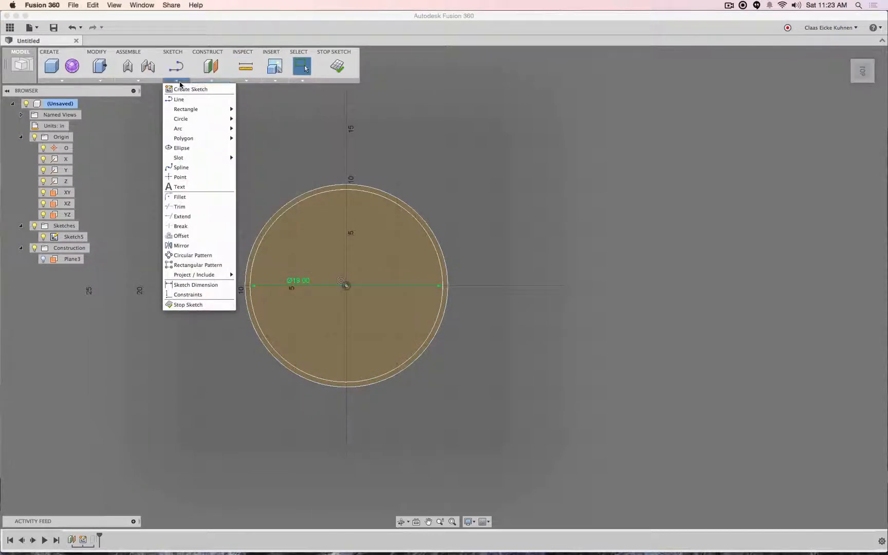
left_click(196, 285)
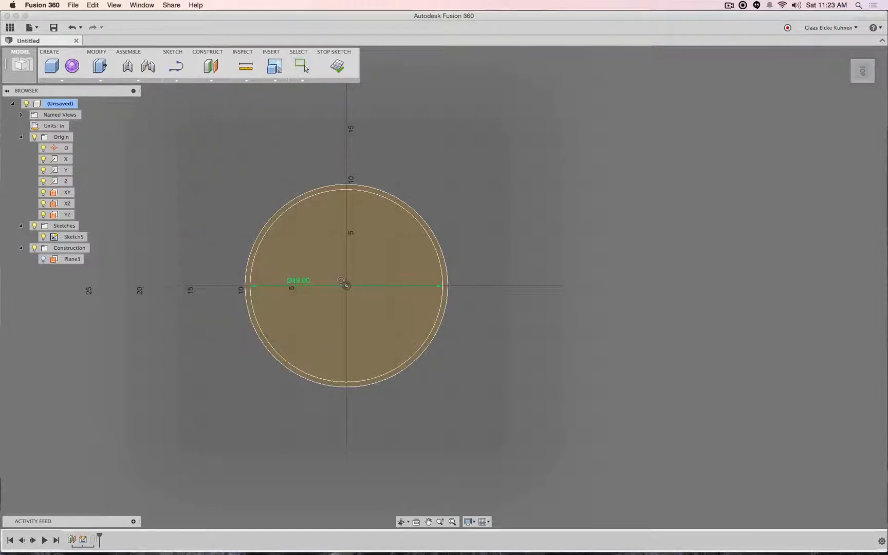
left_click(417, 205)
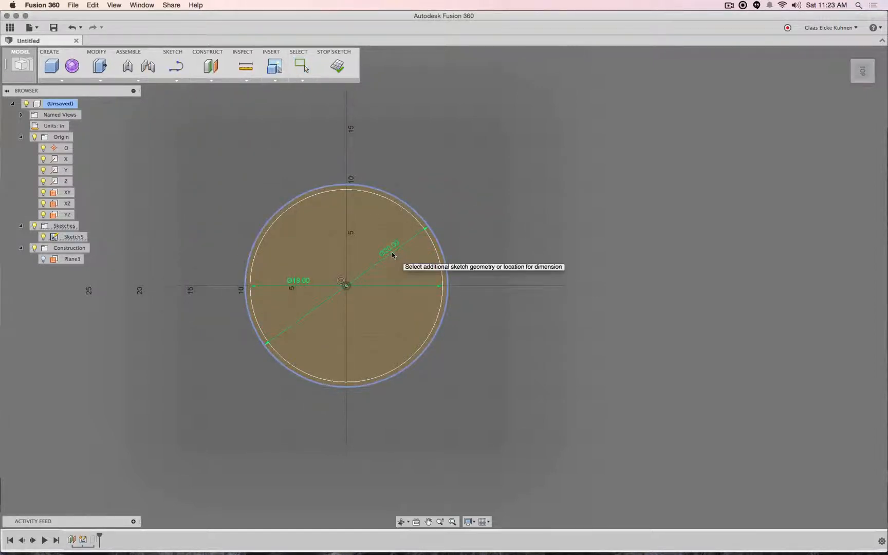
Try to move the inner circle's diameter dimension outside the circles.
double_click(301, 281)
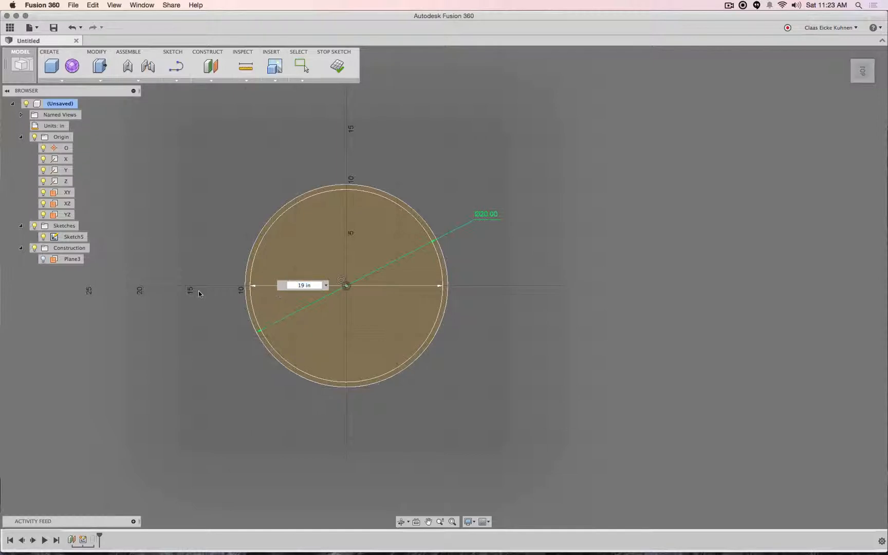
left_click(165, 289)
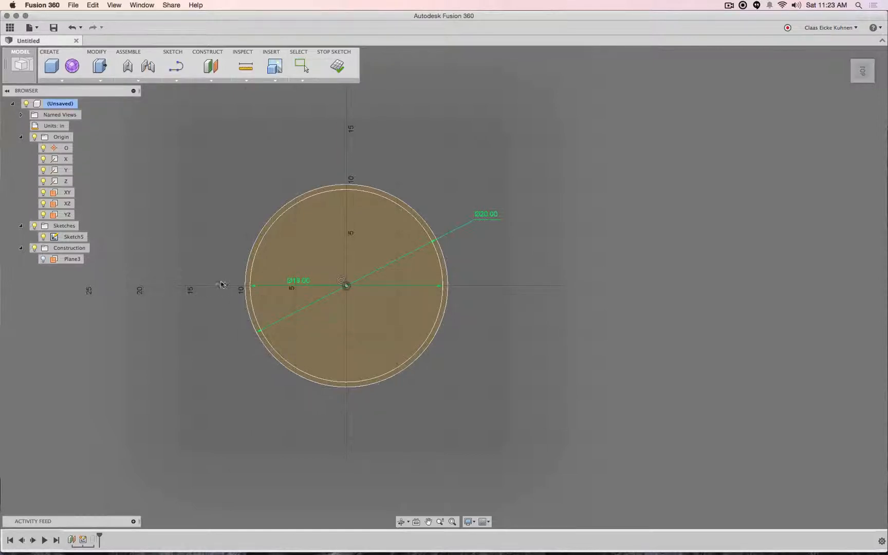
mouse_move(304, 305)
left_mouse_down()
mouse_move(362, 307)
mouse_move(142, 270)
left_mouse_up()
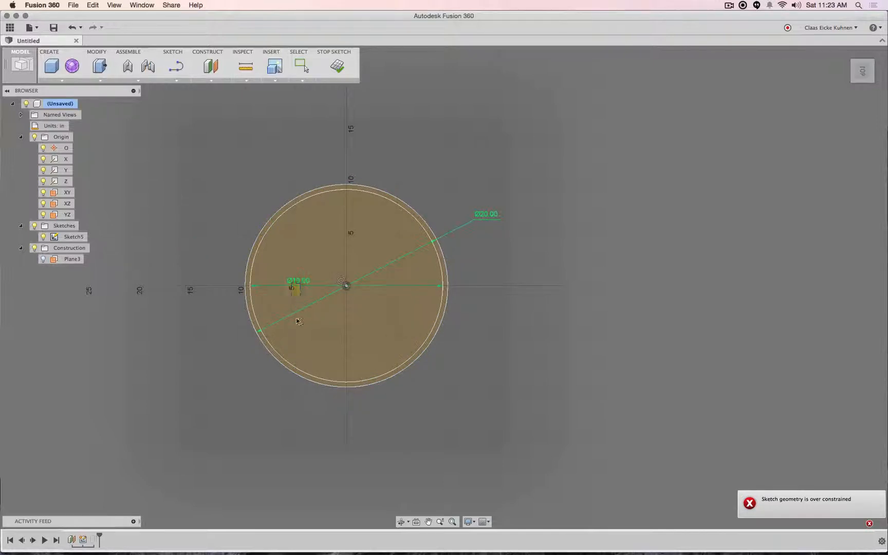
key("Escape")
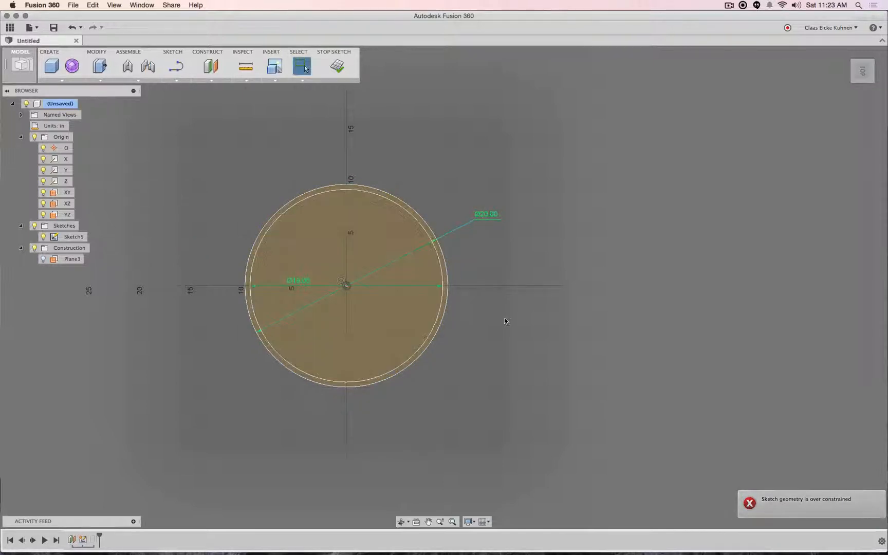
Replace the inner circle's diameter dimension with a new one placed outside the circles, and finish the sketch.
left_click(393, 287)
key("Delete")
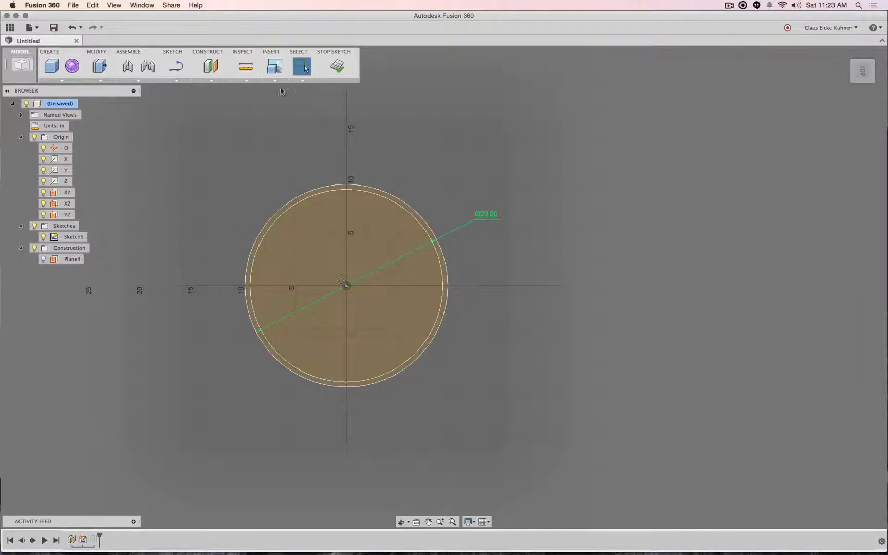
left_click(178, 82)
left_click(201, 290)
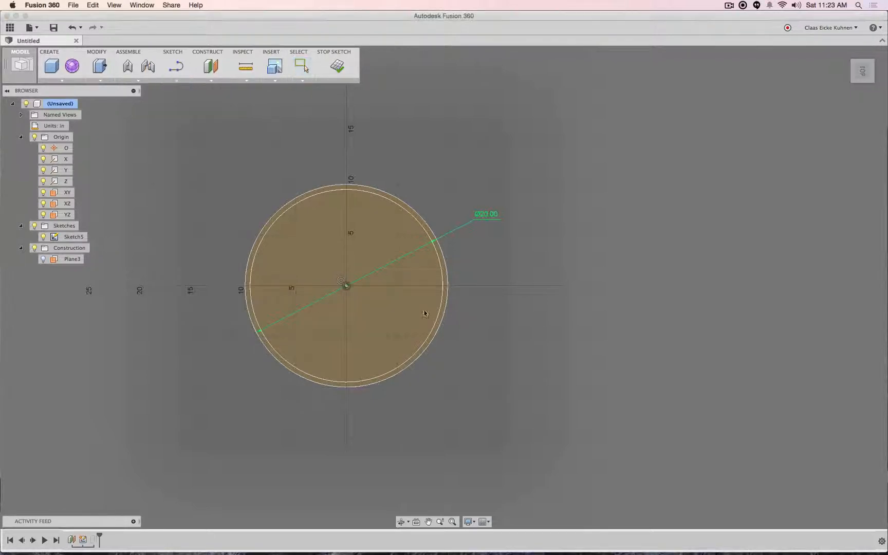
left_click(440, 289)
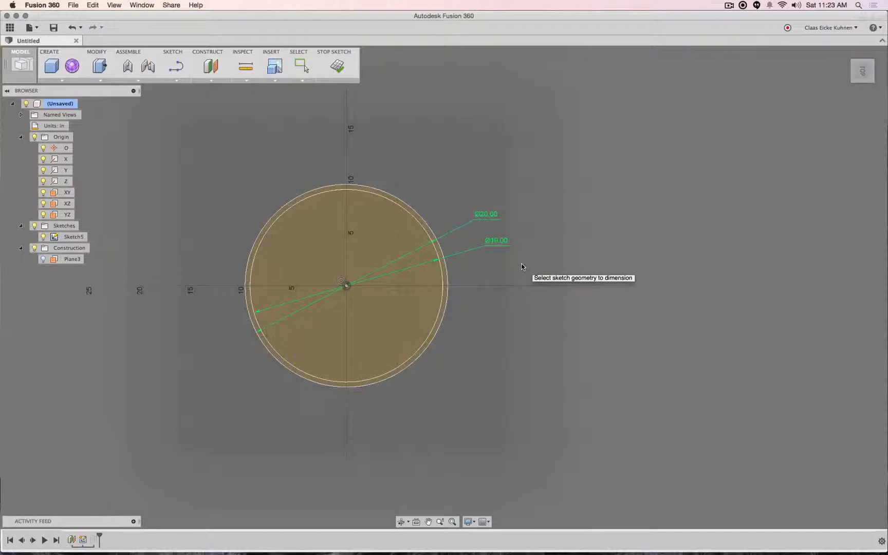
left_click(337, 66)
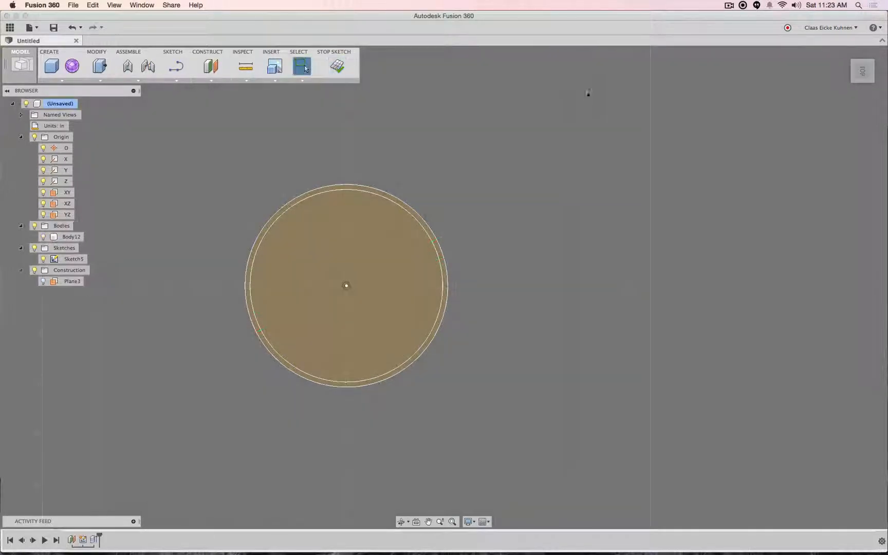
Extrude the narrow ring profile between the two circles 0.5 in as a new body.
left_click(867, 83)
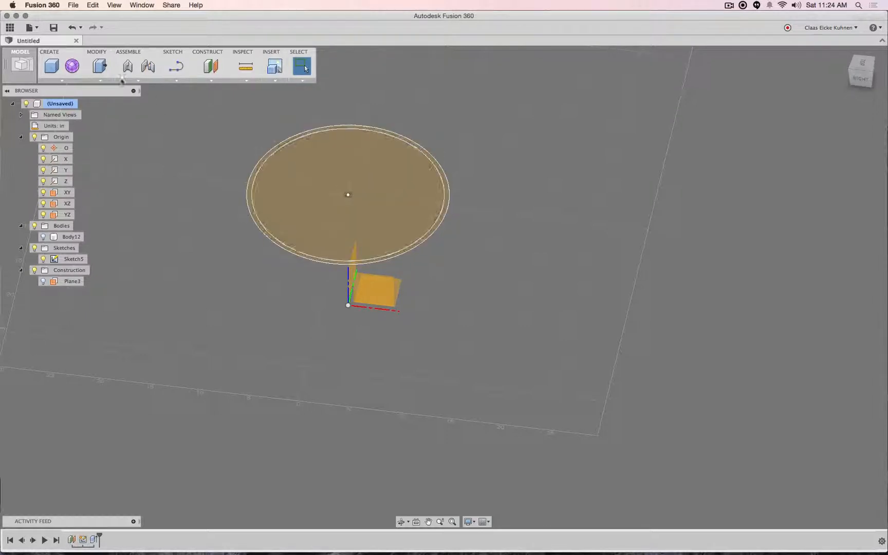
left_click(100, 80)
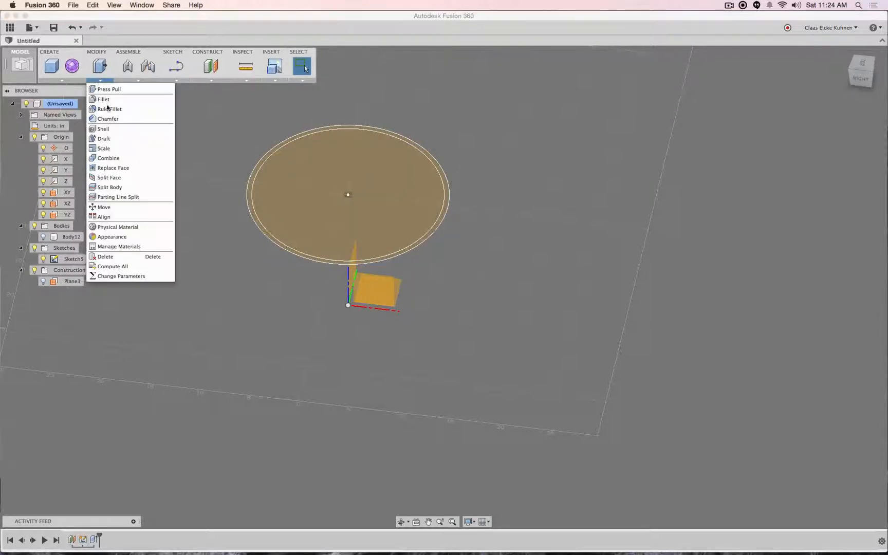
left_click(61, 80)
left_click(57, 119)
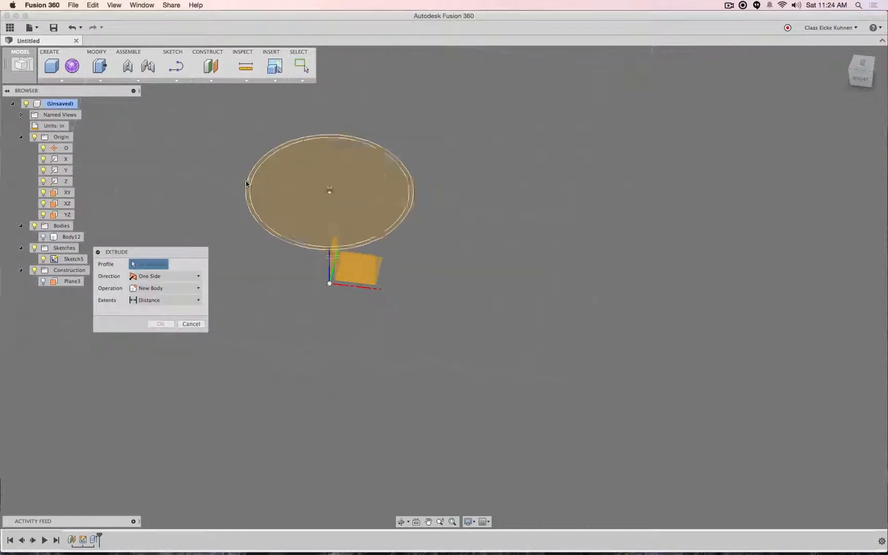
scroll(245, 185, "up", 5)
left_click(247, 193)
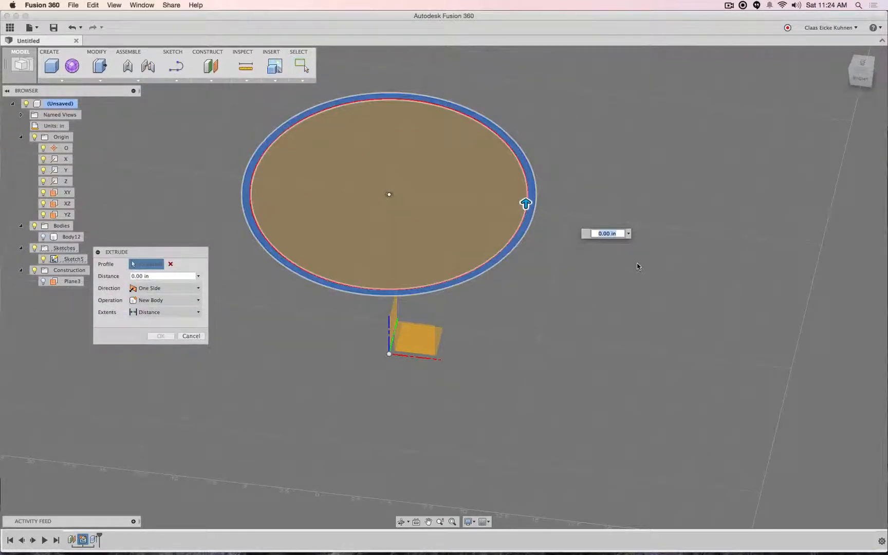
type("-1")
key("Return")
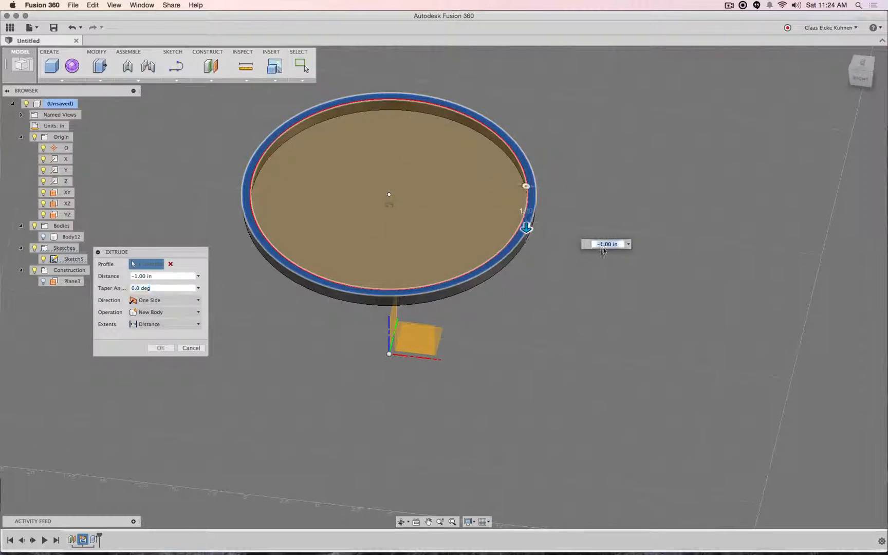
key("BackSpace")
type("5")
key("Return")
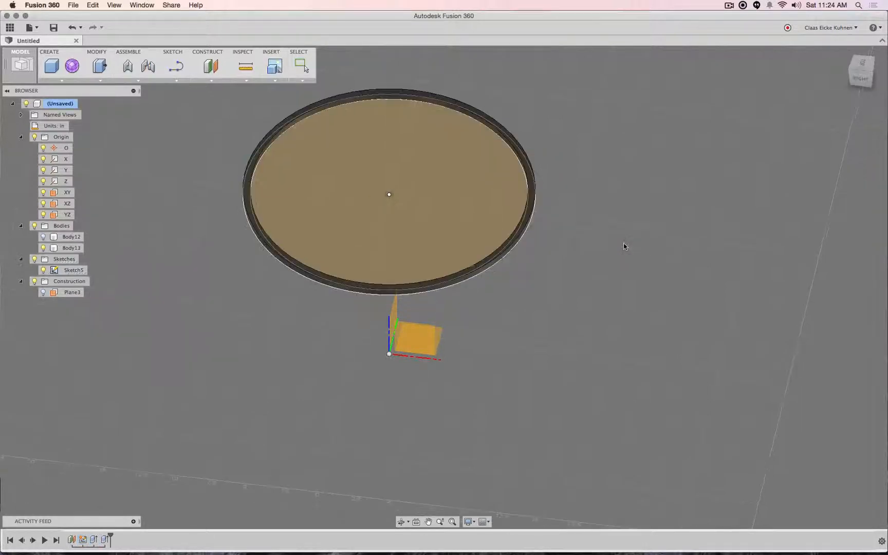
Edit the ring's extrusion to extend 0.5 in downward from its sketch, and show the round tabletop body.
left_click_drag(863, 80, 863, 52)
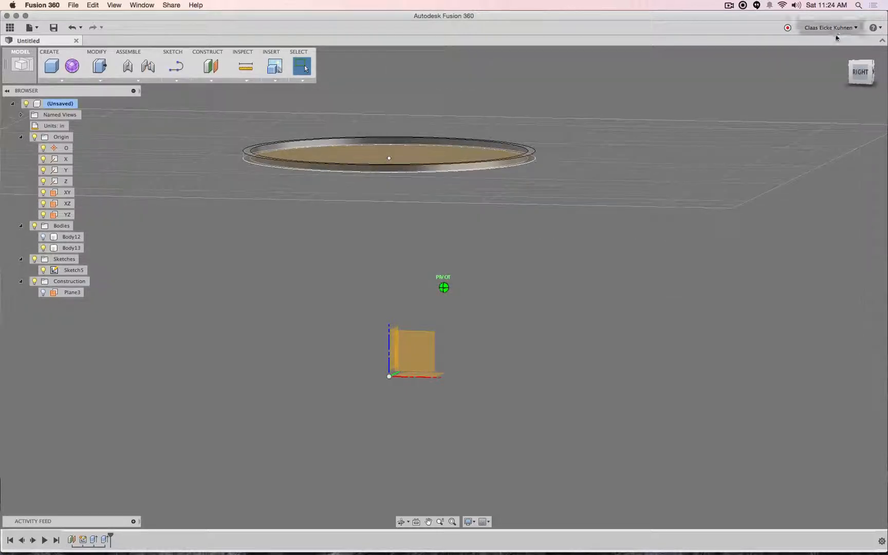
left_click(105, 540)
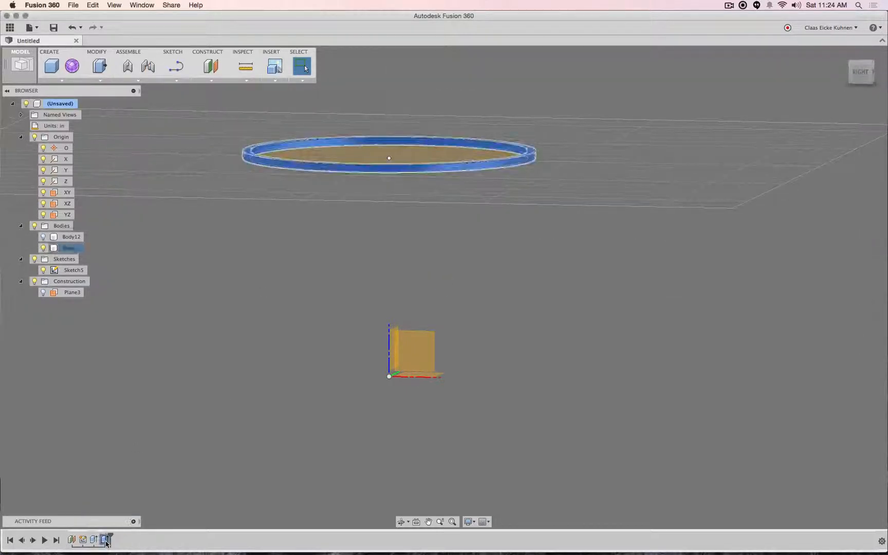
right_click(105, 539)
left_click(122, 495)
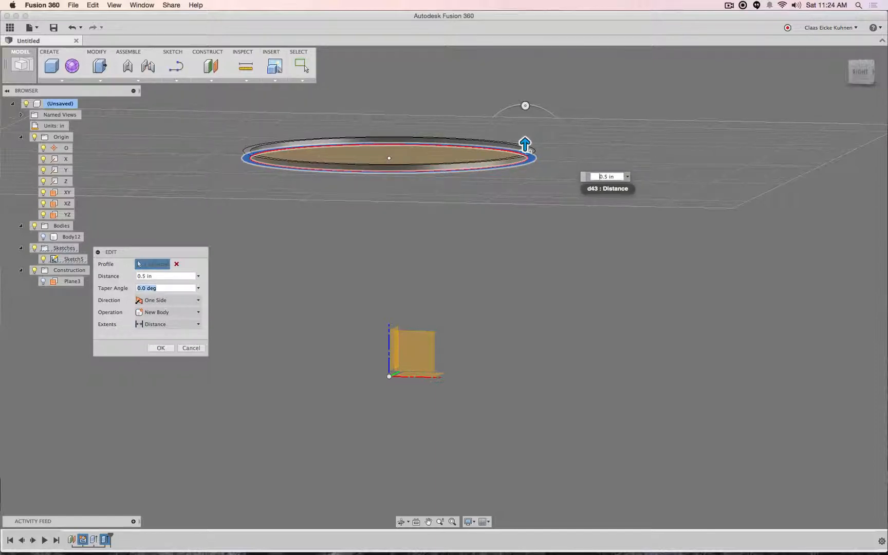
key("Return")
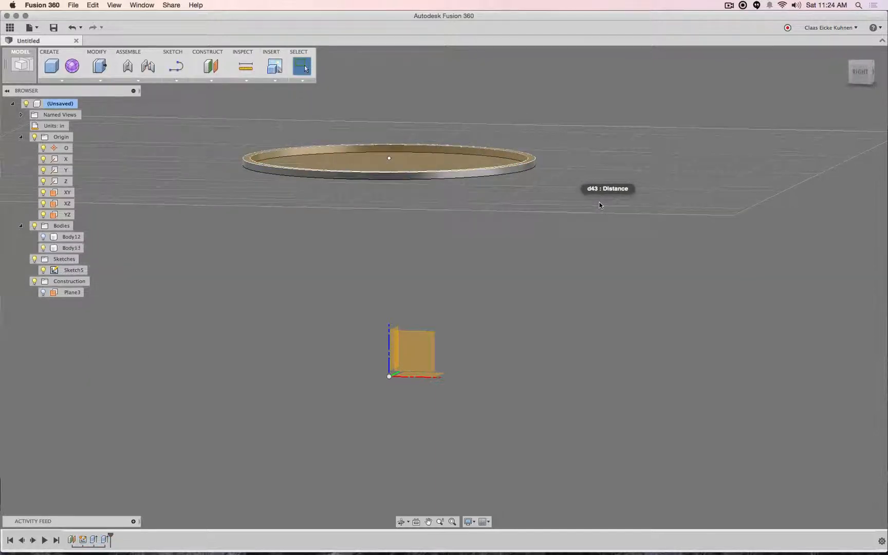
left_click(43, 237)
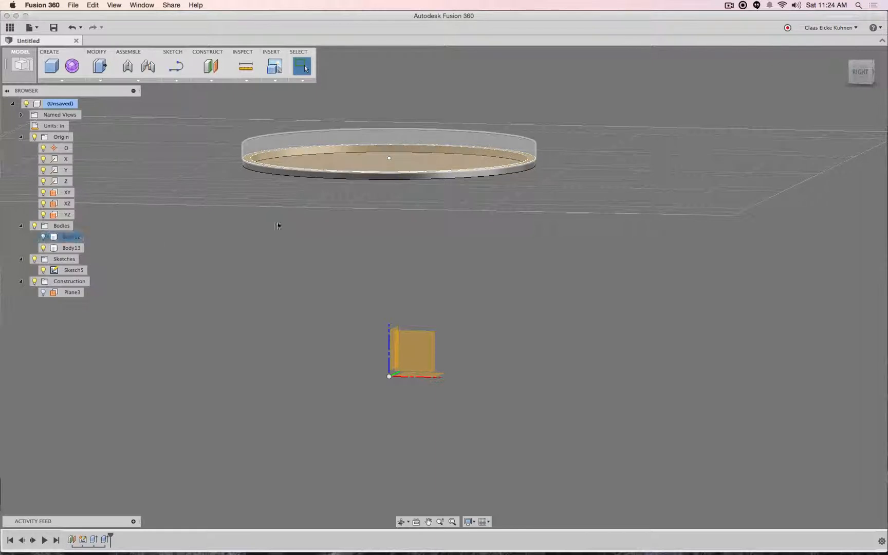
mouse_move(854, 72)
left_mouse_down()
mouse_move(851, 81)
mouse_move(850, 57)
mouse_move(850, 70)
left_mouse_up()
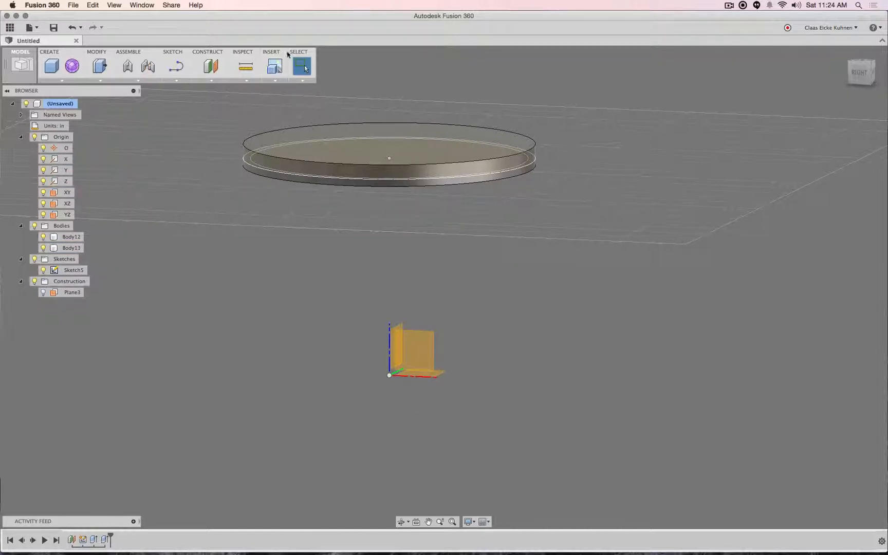
Start a sketch on the XY origin plane and hide the tabletop and ring bodies.
left_click(182, 69)
left_click_drag(861, 72, 833, 91)
left_click(453, 356)
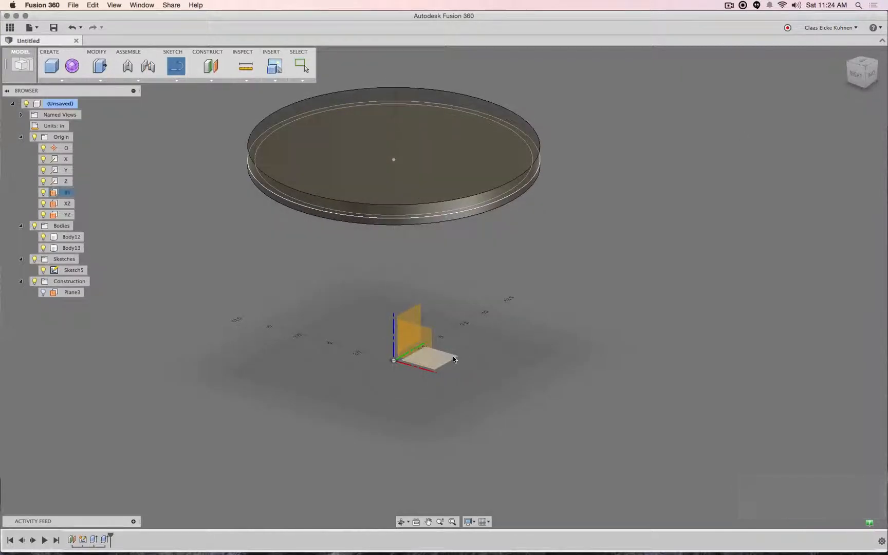
left_click(43, 236)
left_click(43, 237)
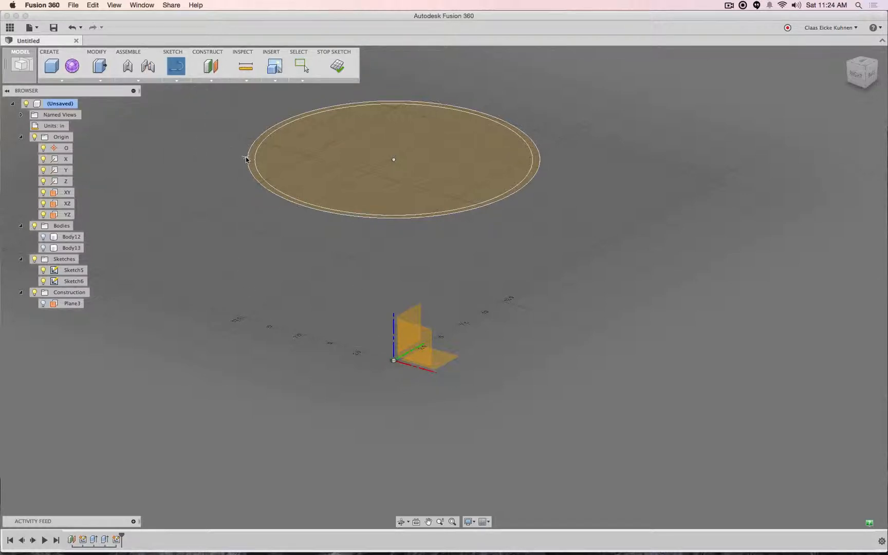
Project the inner and outer circles of the upper sketch onto the XY plane sketch, and finish the sketch.
left_click(175, 81)
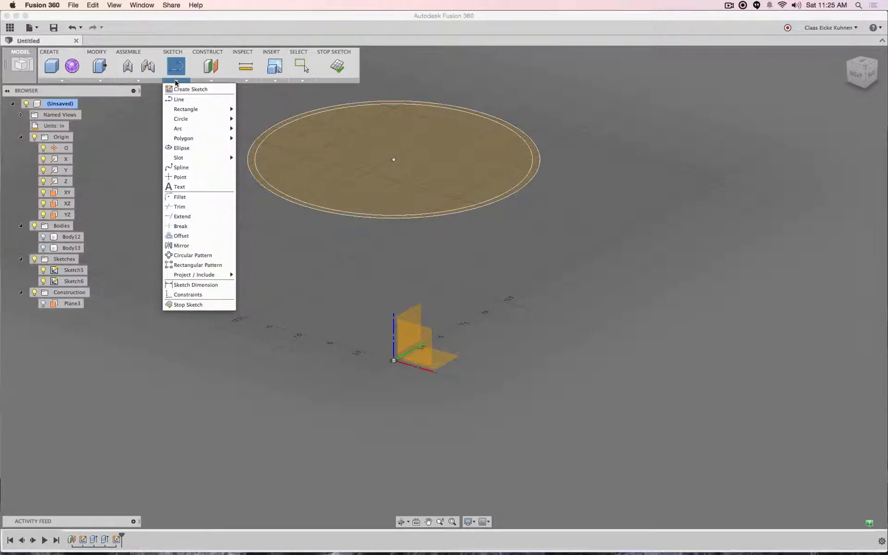
mouse_move(200, 276)
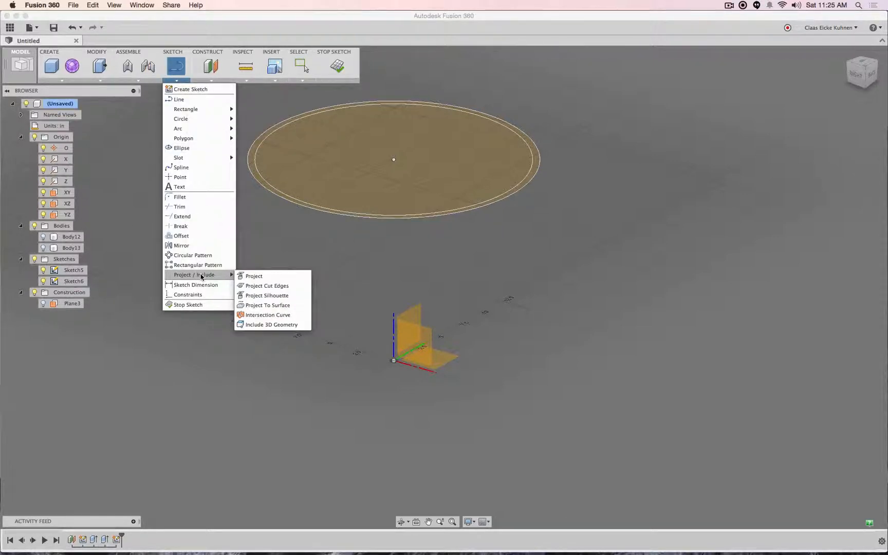
left_click(259, 280)
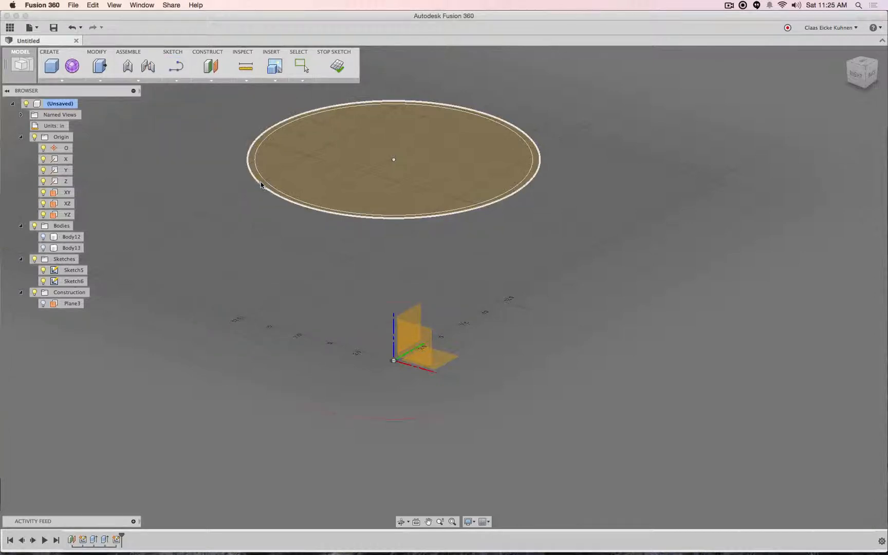
left_click(260, 184)
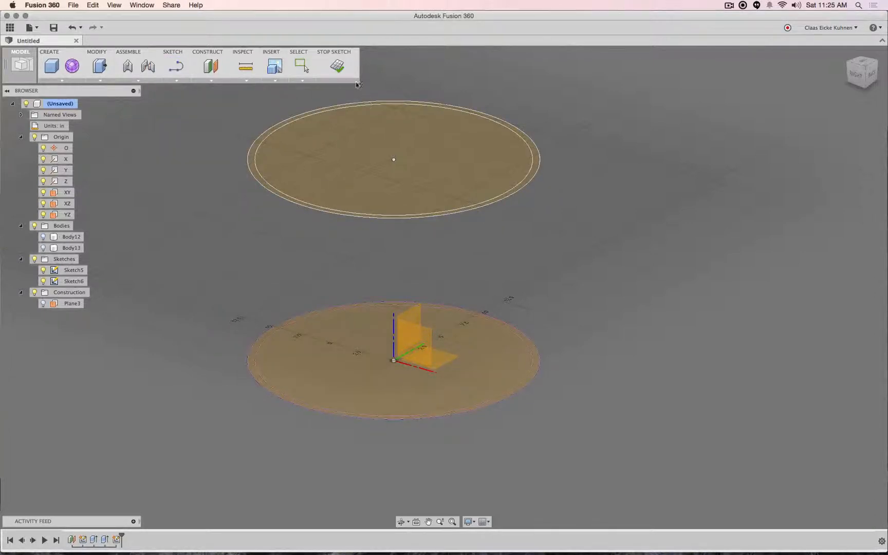
left_click(337, 65)
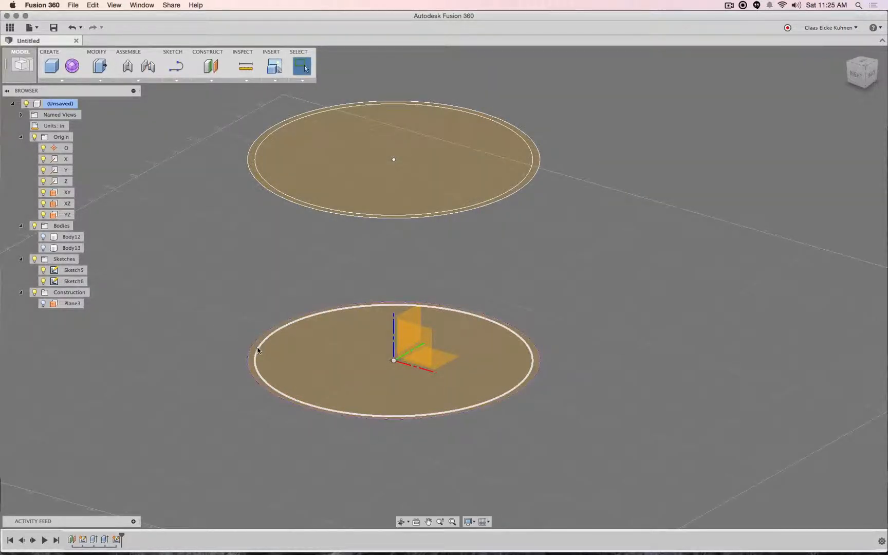
scroll(222, 356, "down", 3)
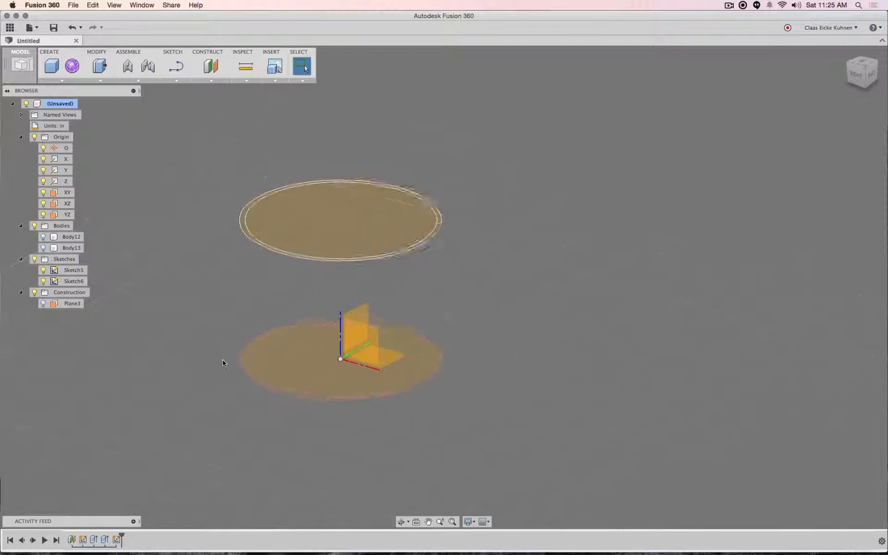
scroll(223, 360, "up", 8)
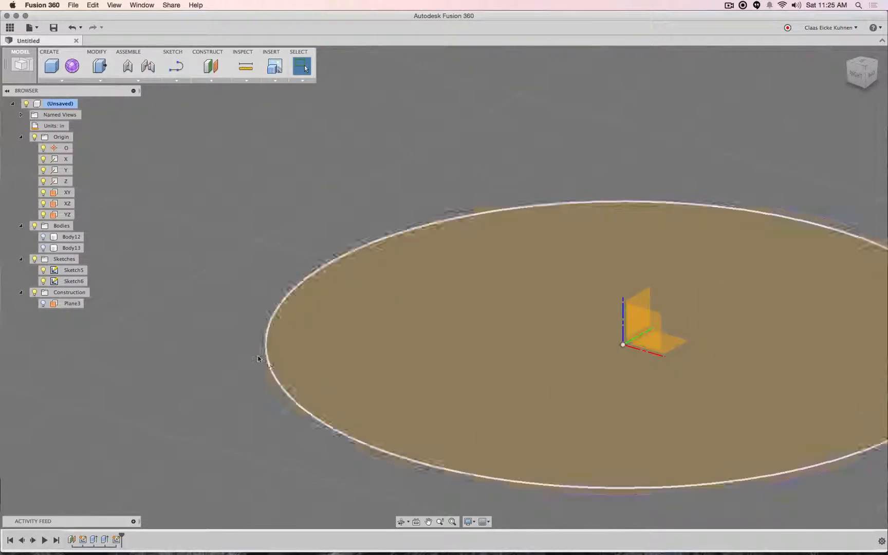
scroll(257, 359, "down", 5)
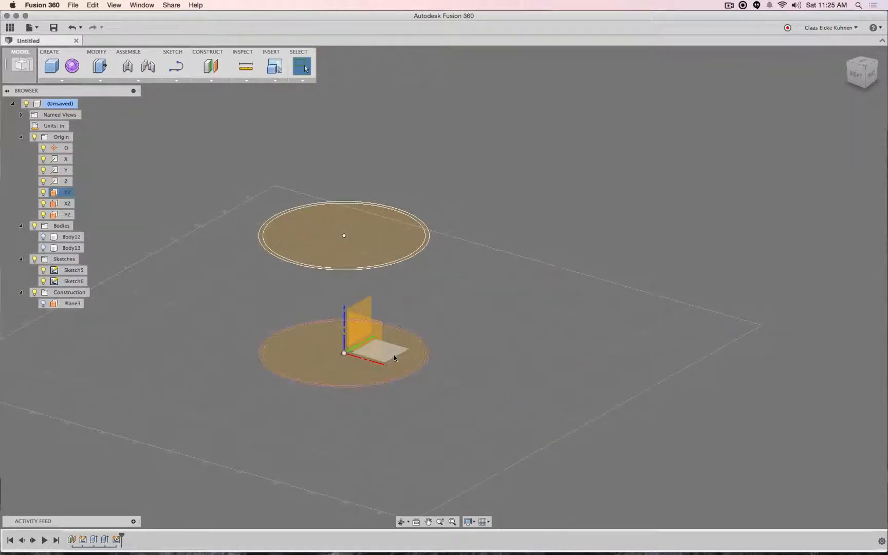
left_click(176, 80)
mouse_move(187, 276)
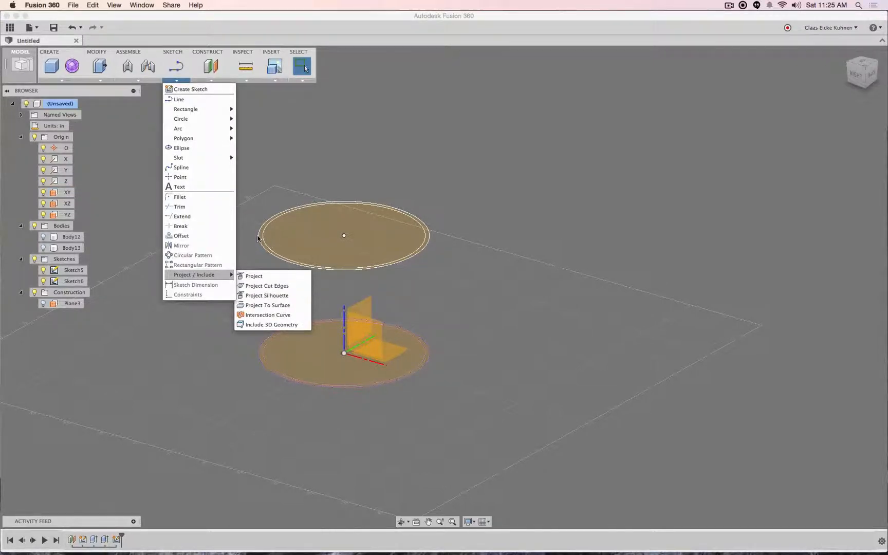
left_click(182, 352)
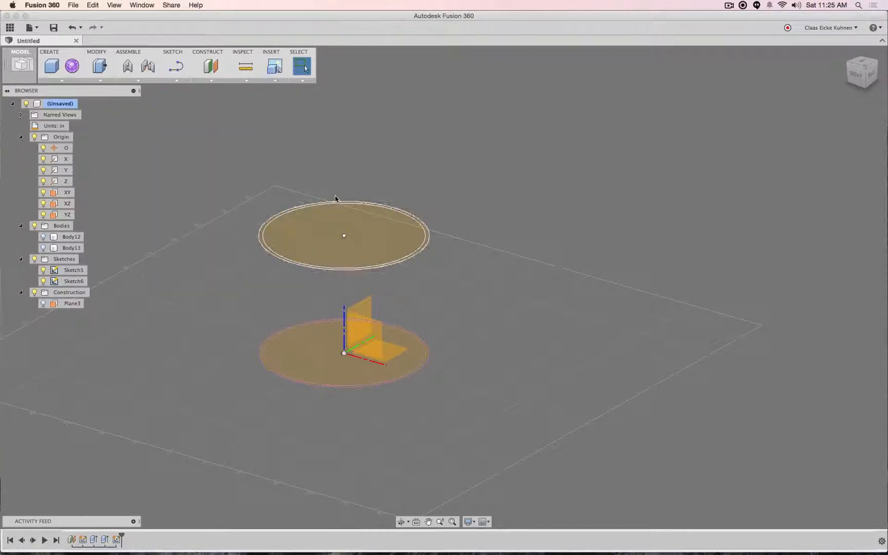
double_click(71, 280)
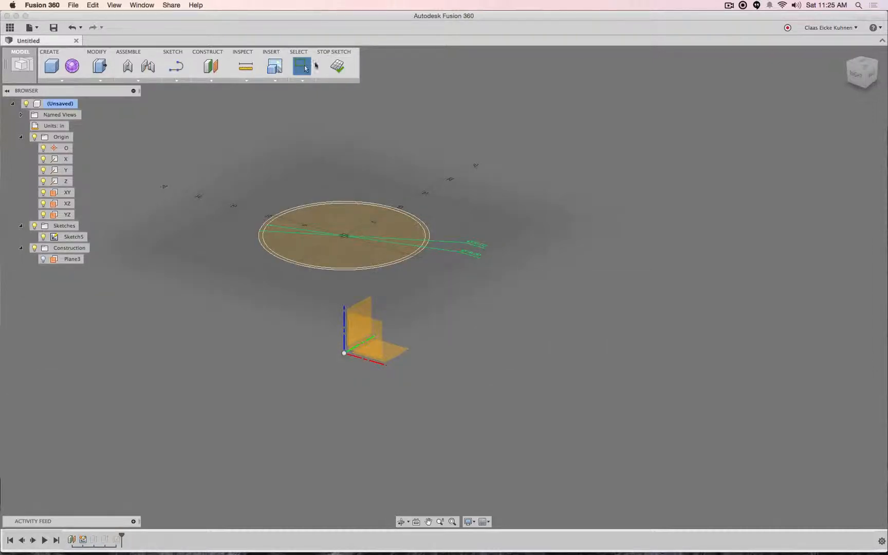
left_click(337, 65)
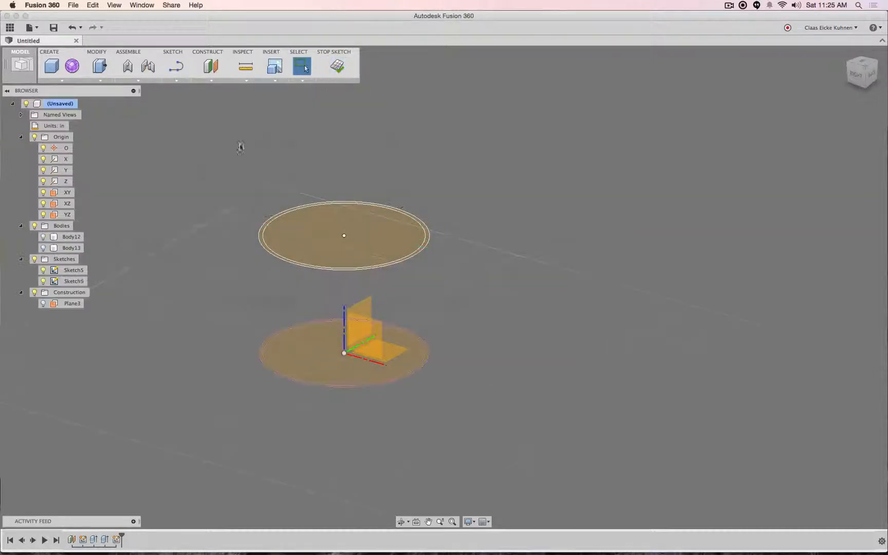
Show the dimensions of the upper circle sketch outside sketch editing.
right_click(73, 268)
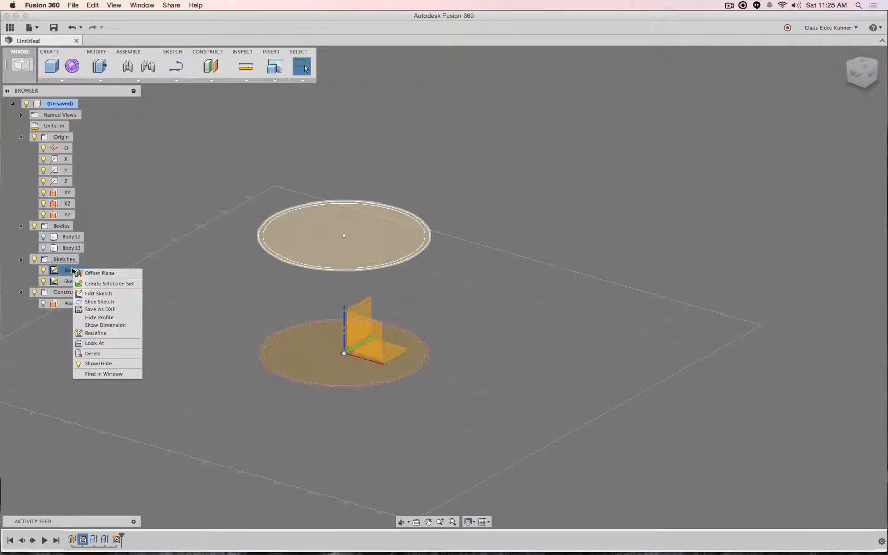
left_click(100, 325)
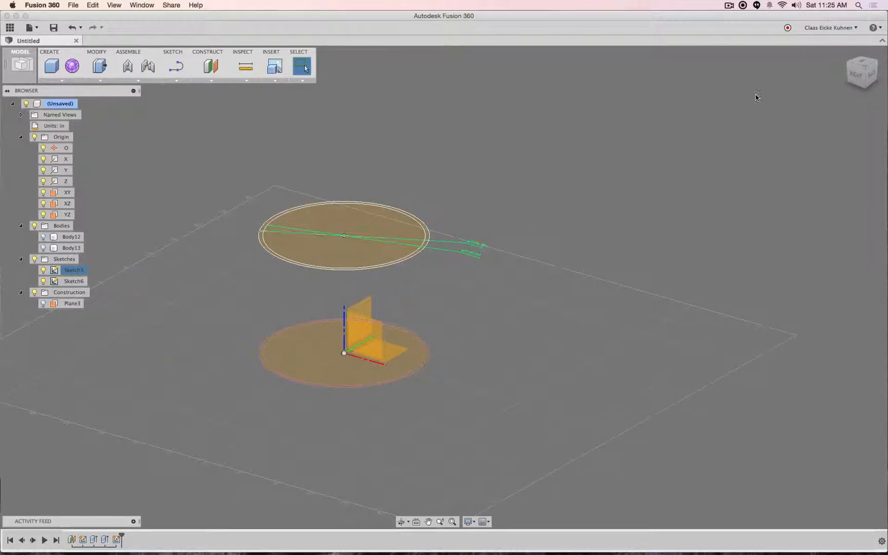
left_click_drag(866, 74, 871, 77)
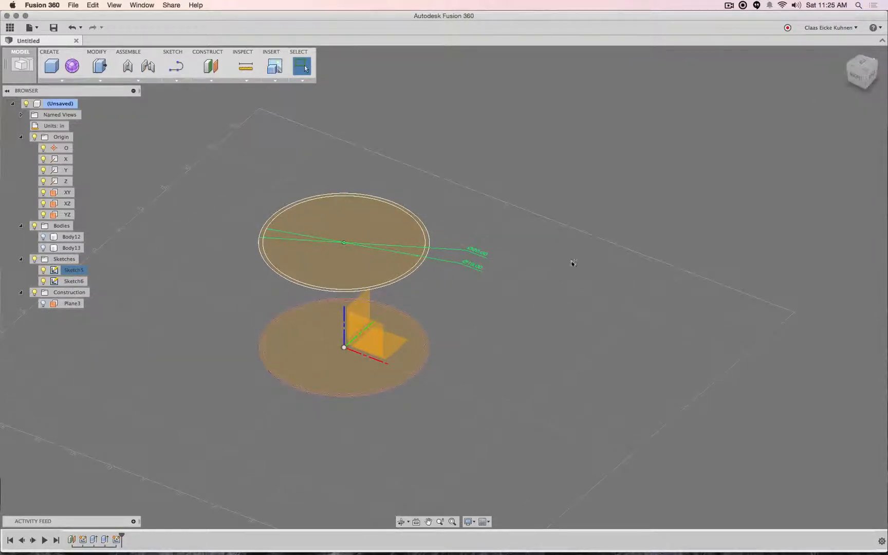
Set the upper sketch's outer circle diameter to 22 in.
double_click(480, 255)
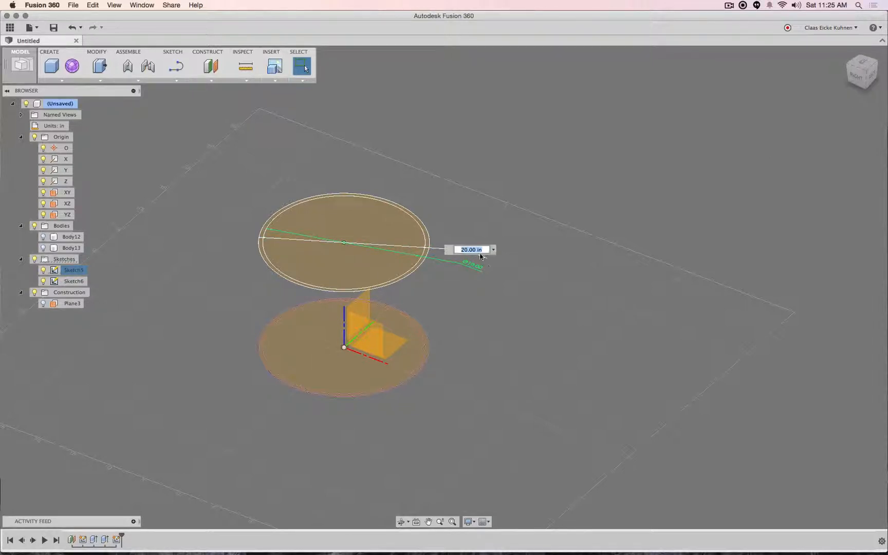
type("22")
key("Return")
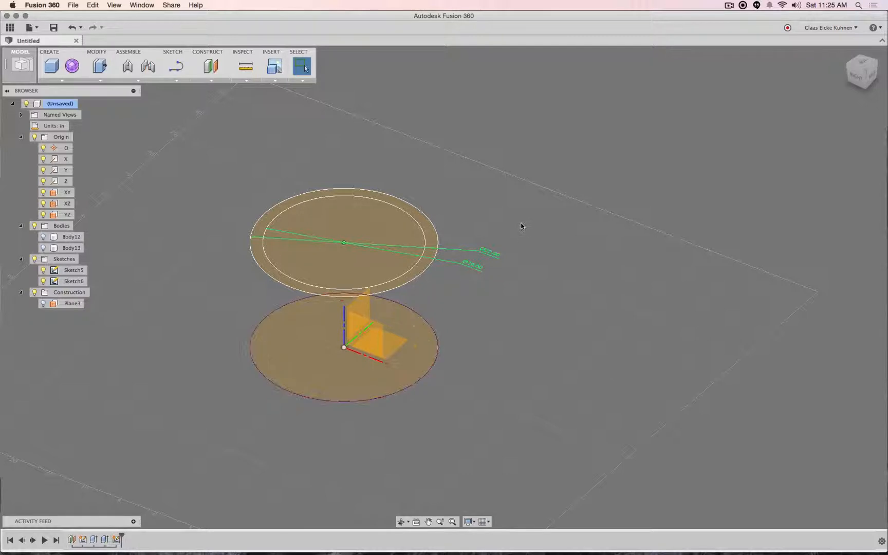
Set the upper sketch's outer circle diameter back to 20 in.
double_click(492, 255)
type("2")
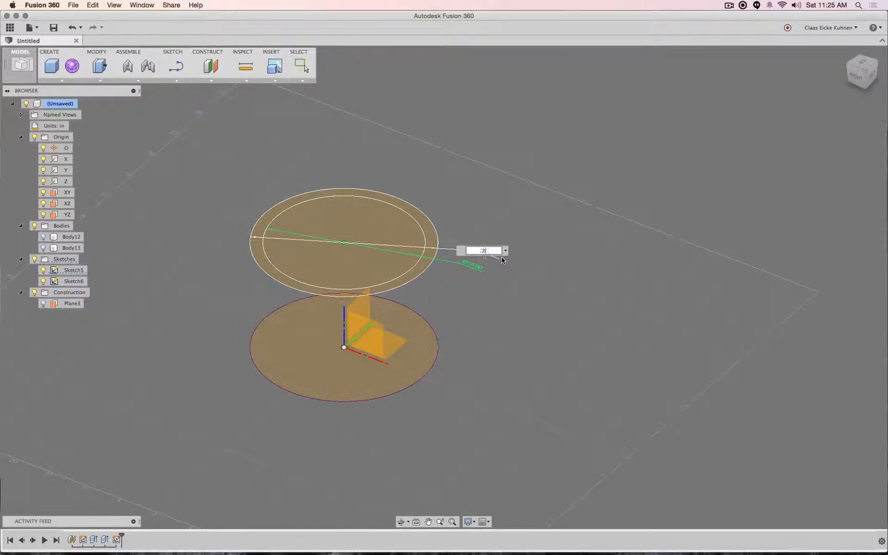
type("0")
key("Return")
key("Escape")
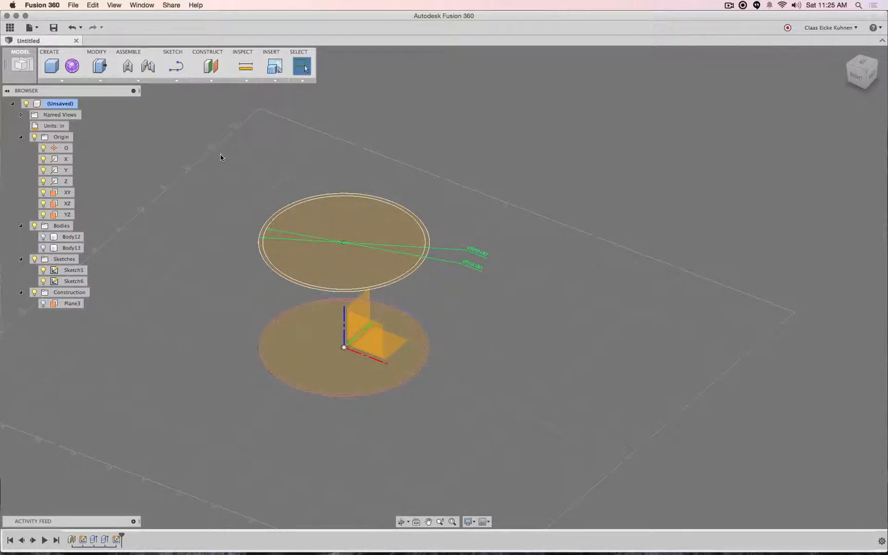
Highlight the projected circle sketch and the ring's extrusion in the feature history.
left_click(63, 81)
left_click(117, 541)
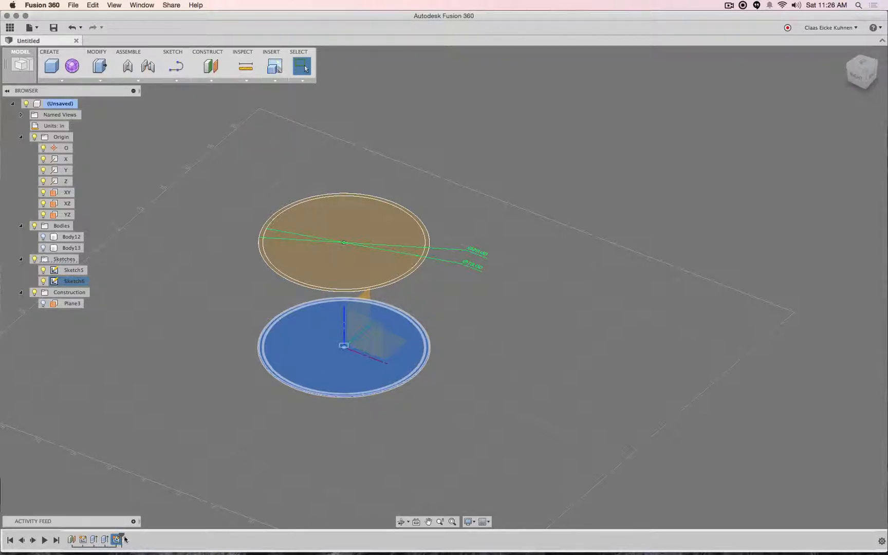
left_click(104, 540)
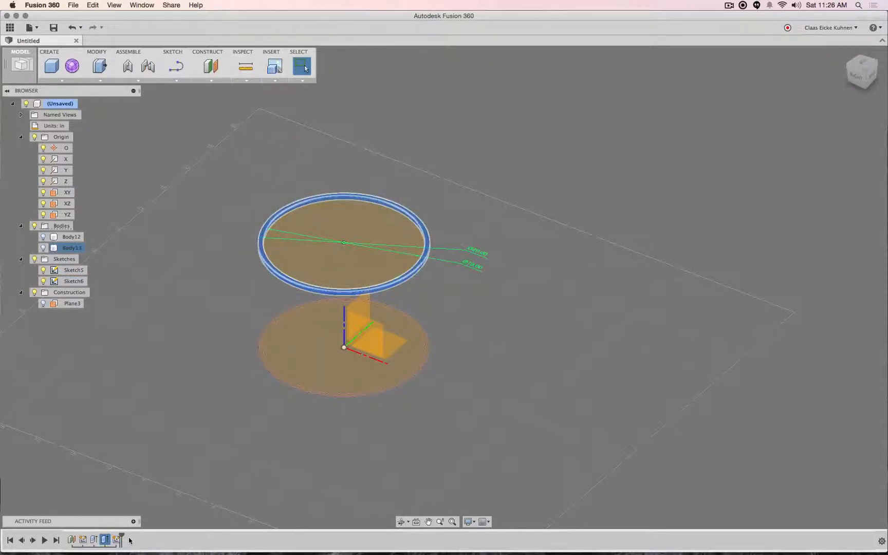
Reorder the feature history so the projected circle sketch sits ahead of the tabletop and upper ring extrusions.
left_click(136, 450)
left_click(94, 539)
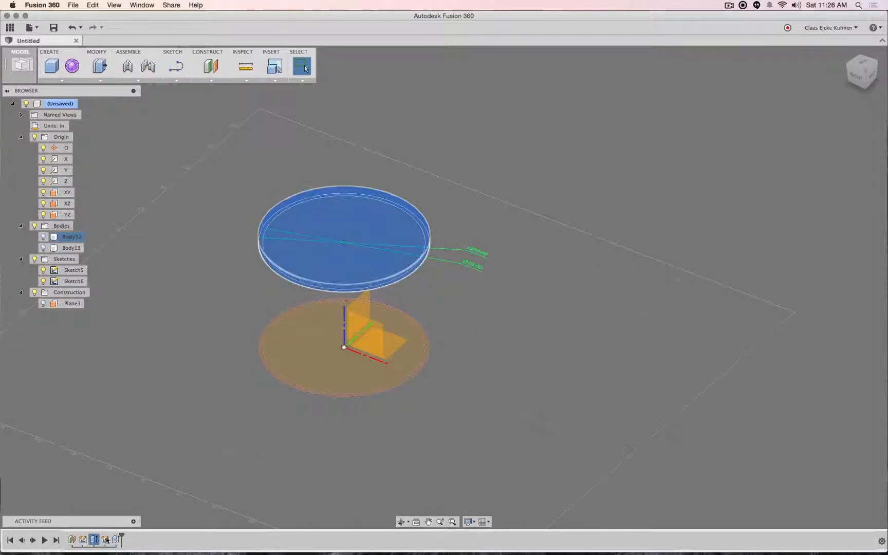
left_click_drag(107, 540, 116, 540)
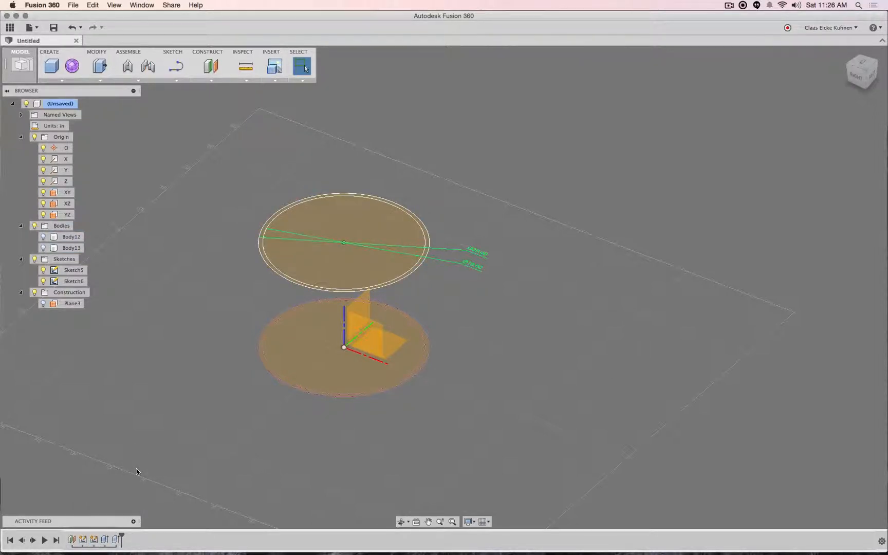
Extrude the floor-level ring profile 0.5 in upward as a new body.
left_click(63, 80)
left_click(73, 129)
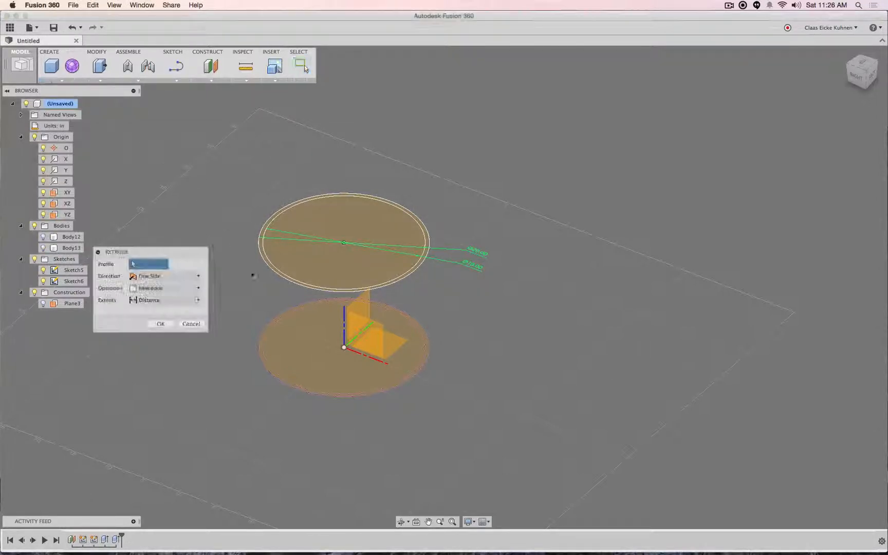
left_click(263, 340)
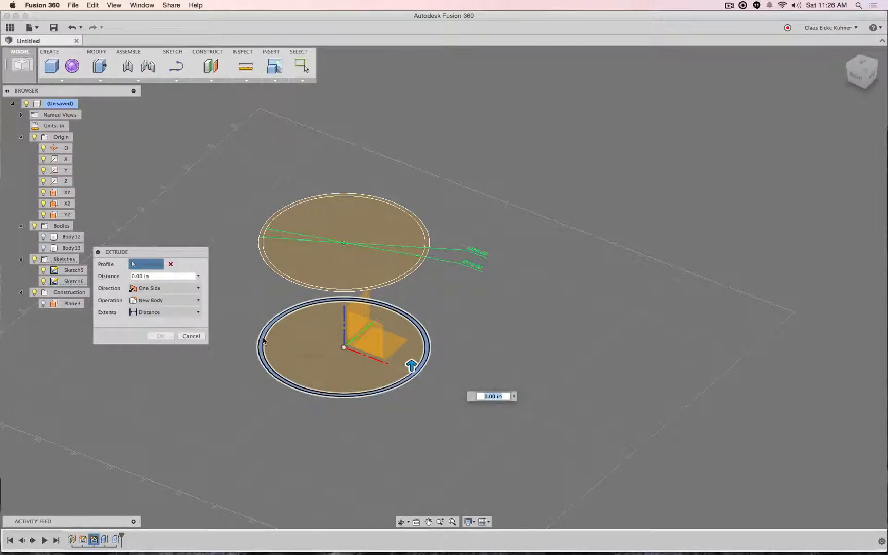
type(".5")
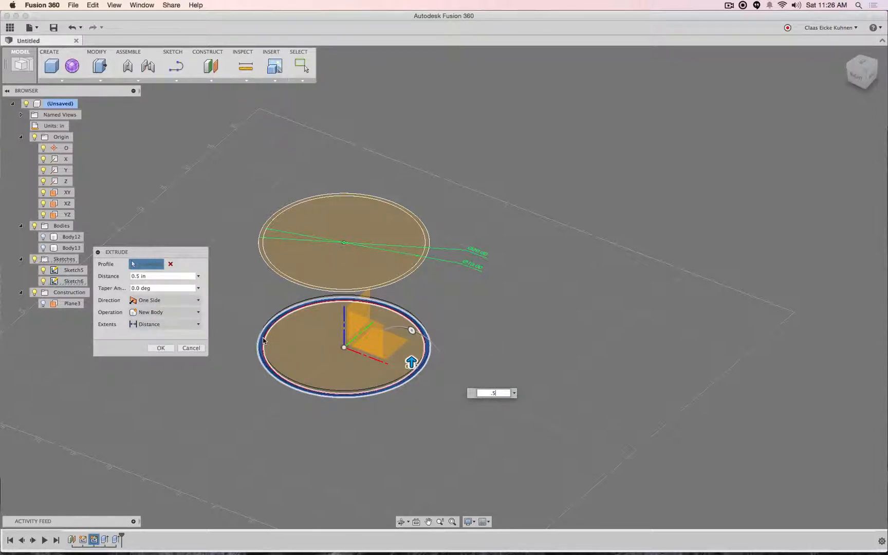
key("Return")
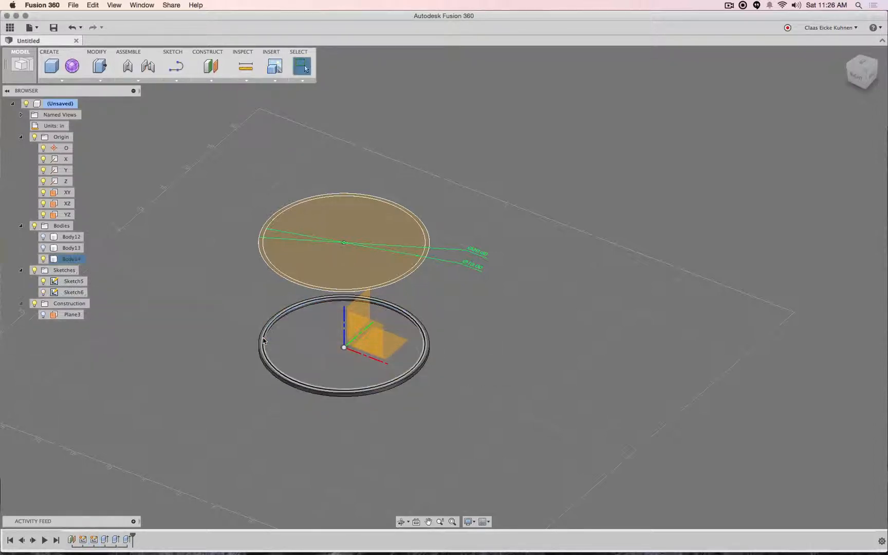
Show the tabletop and upper ring bodies and hide all sketches.
left_click(43, 247)
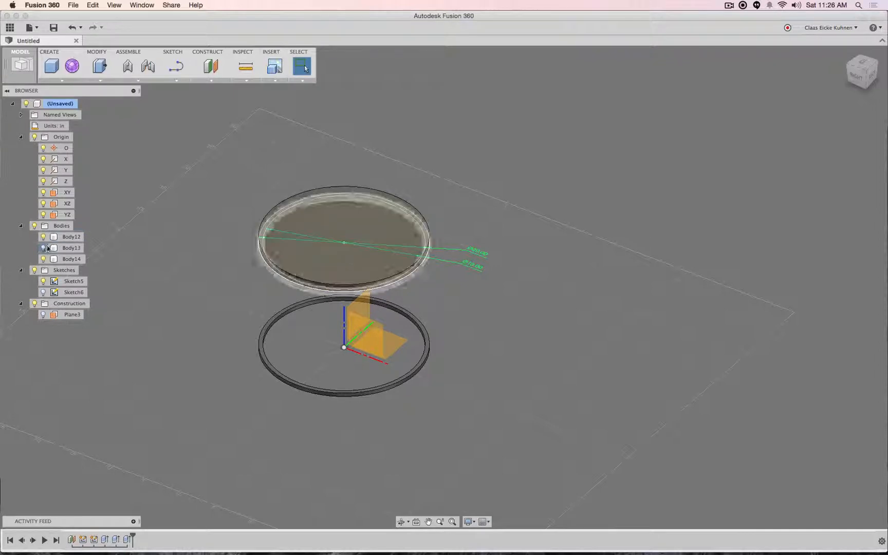
left_click(34, 270)
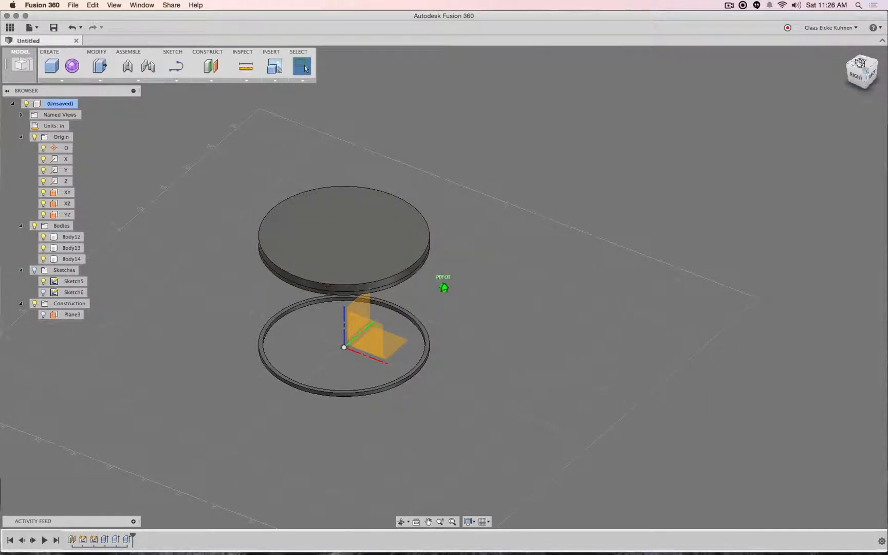
Measure the vertical distance between the floor-level ring's upper outer edge and the upper ring's lower outer edge.
mouse_move(859, 63)
left_mouse_down()
mouse_move(861, 32)
mouse_move(865, 110)
left_mouse_up()
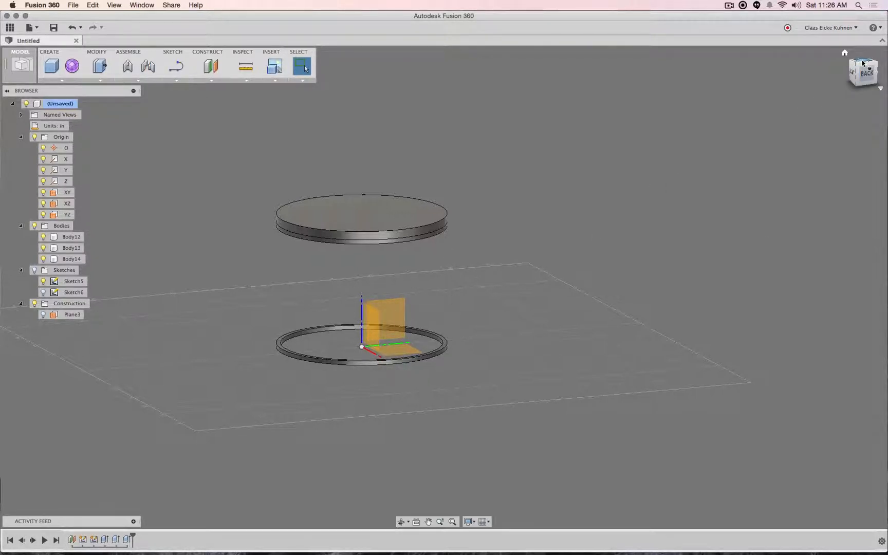
left_click(859, 63)
left_click(860, 63)
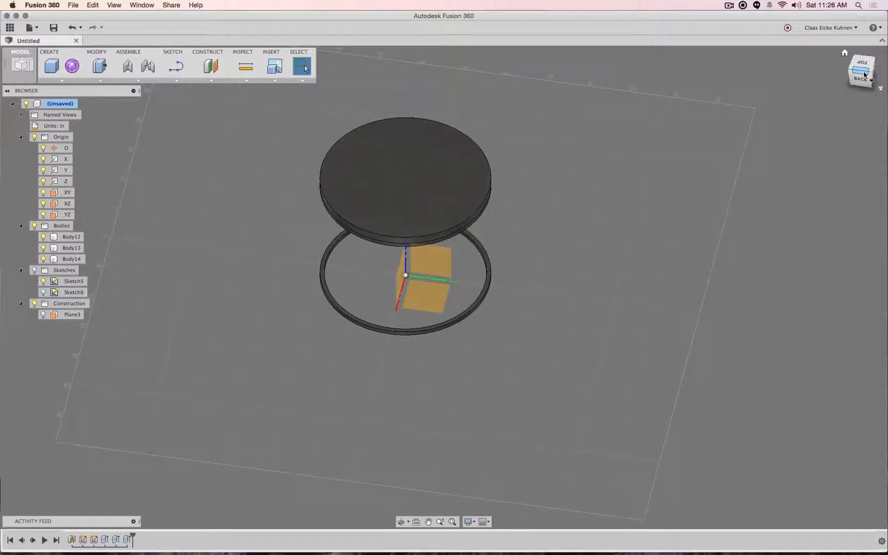
left_click_drag(858, 65, 848, 62)
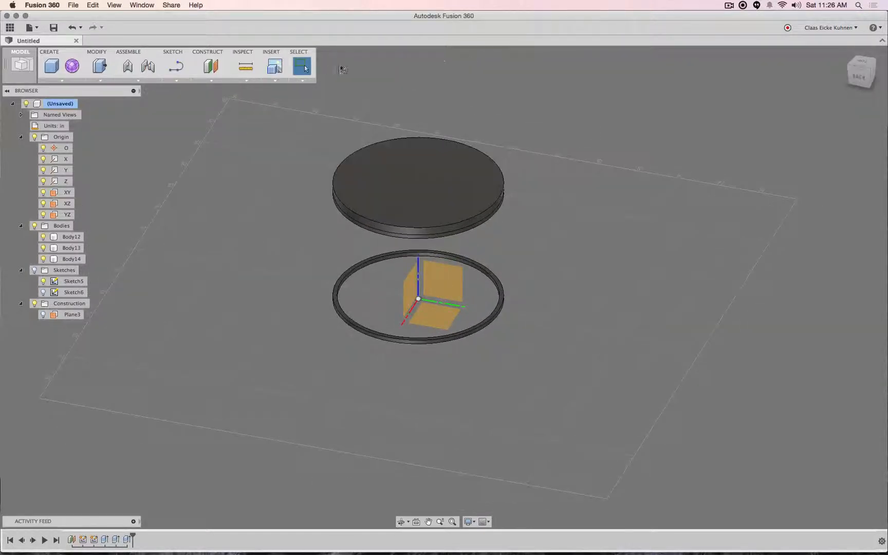
left_click(246, 66)
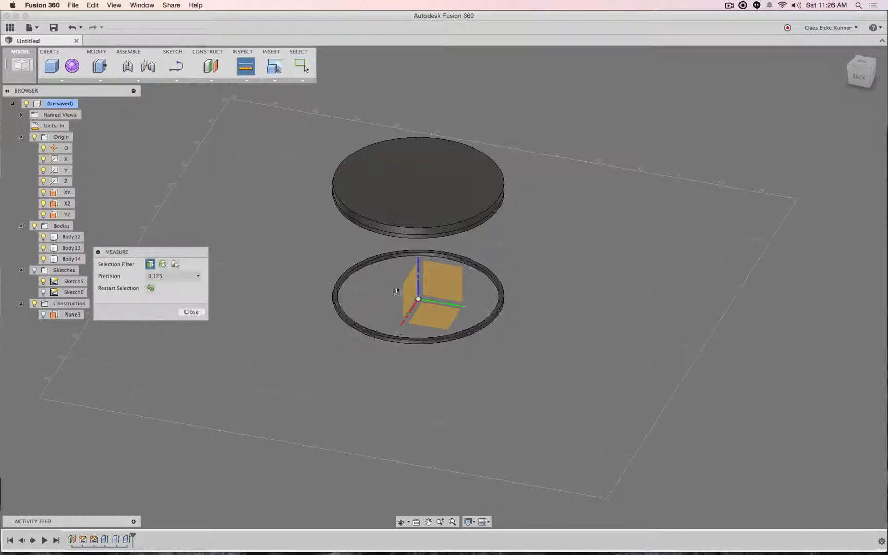
left_click(400, 341)
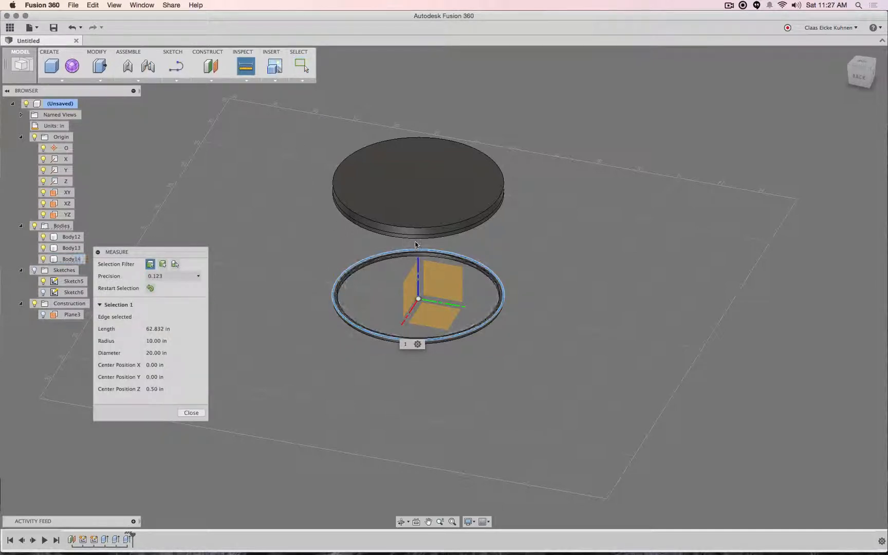
left_click(416, 239)
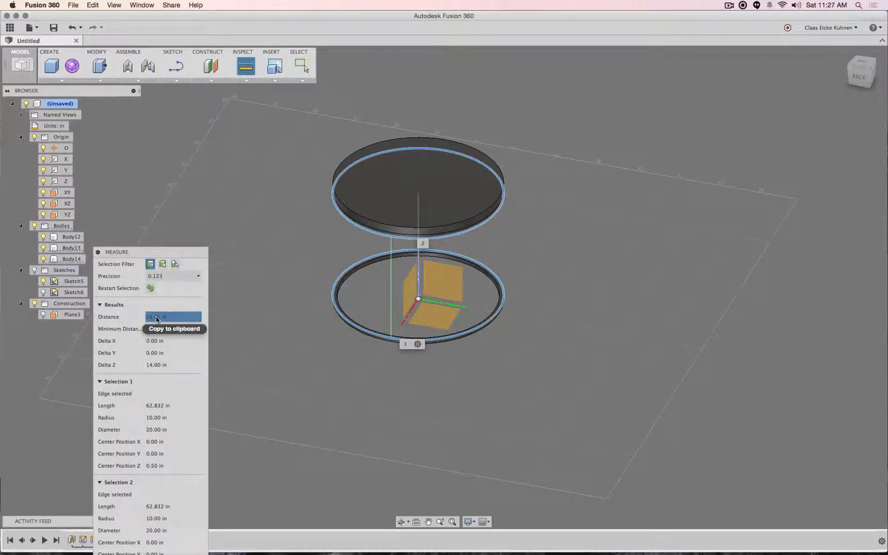
left_click_drag(163, 253, 186, 104)
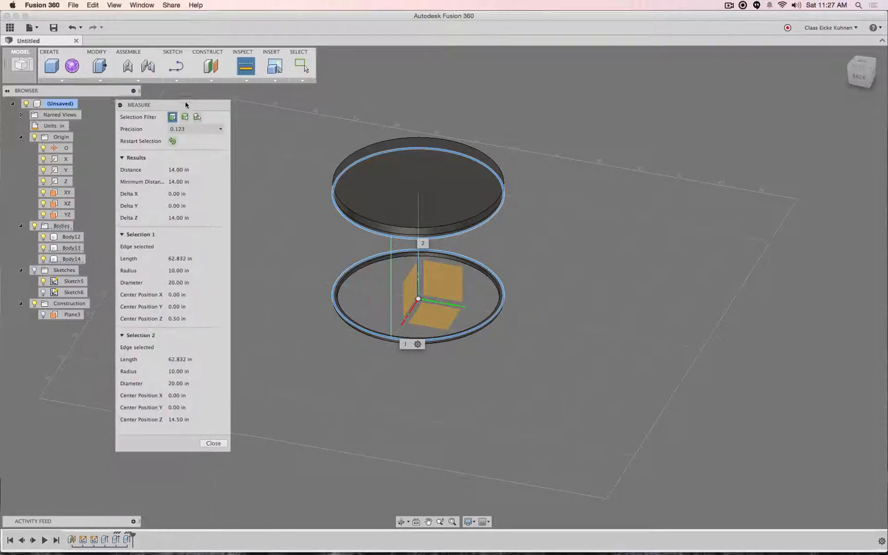
left_click(212, 442)
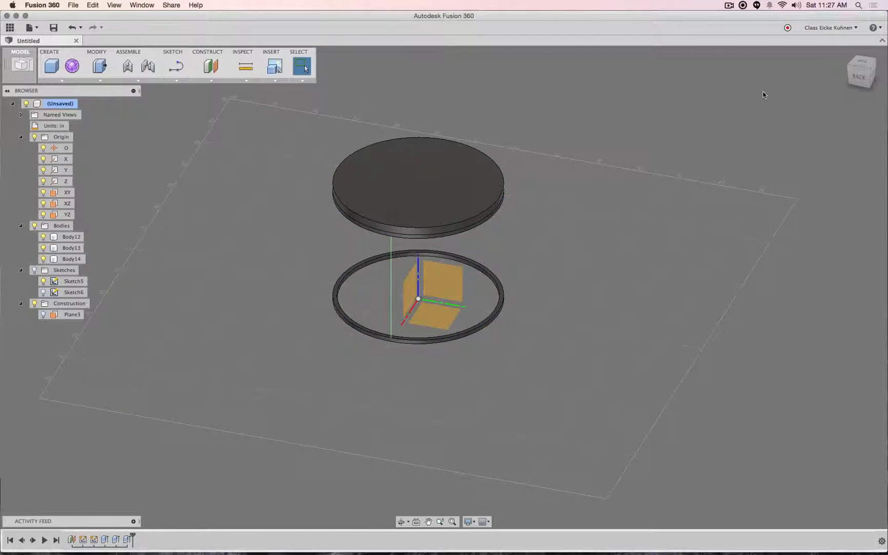
Construct a plane offset upward from the XY origin plane, near the top face of the floor-level ring.
left_click(857, 76)
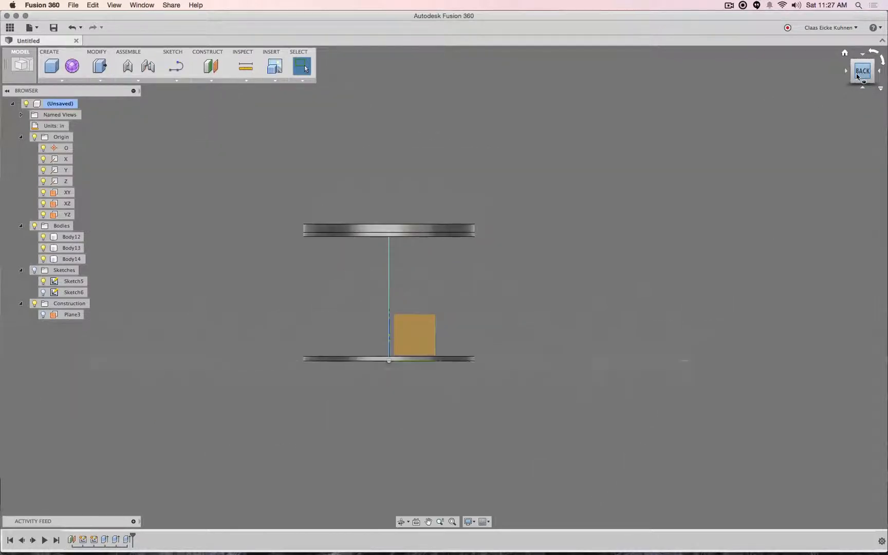
middle_click_drag(854, 78, 835, 90, "shift")
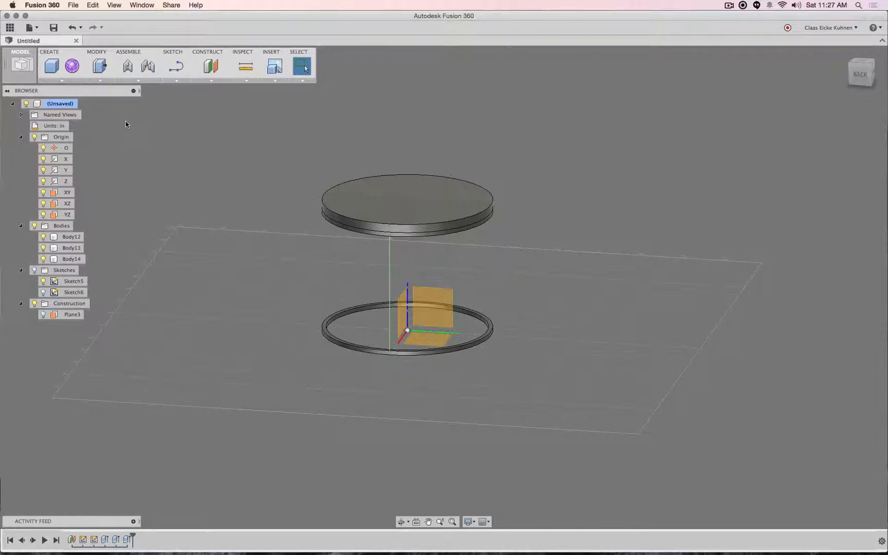
left_click(176, 68)
scroll(278, 314, "up", 10)
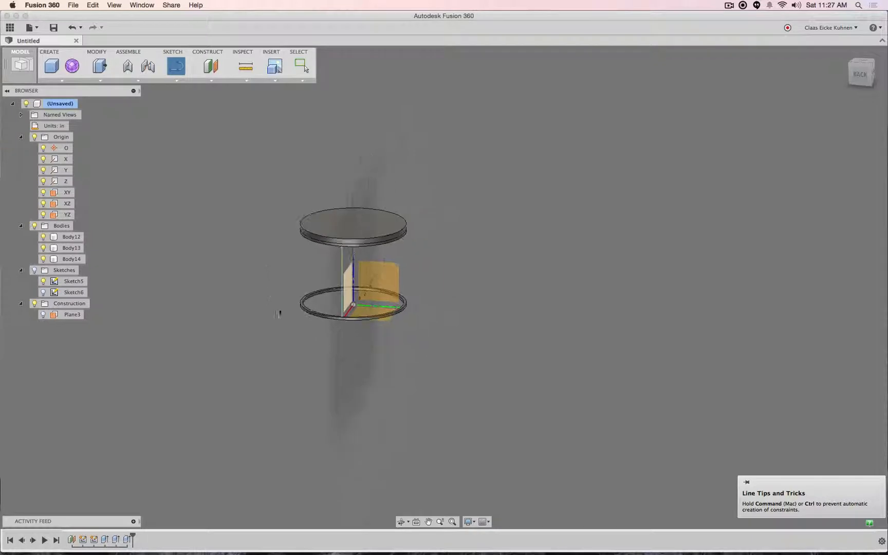
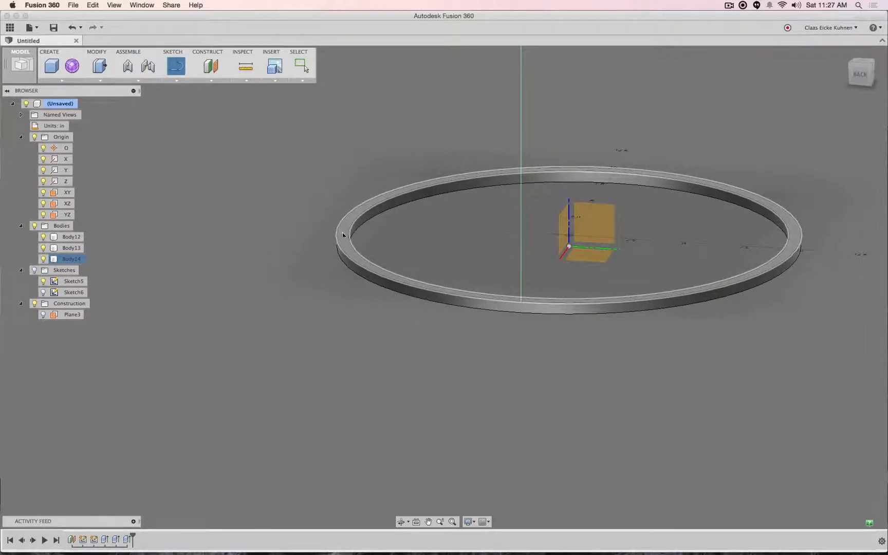
left_click(211, 66)
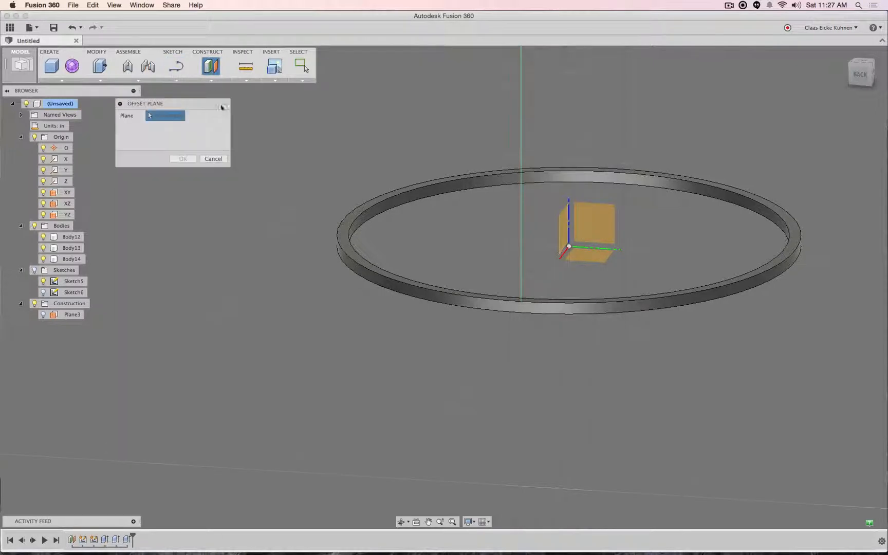
left_click(592, 256)
left_click_drag(577, 241, 577, 229)
left_click(175, 159)
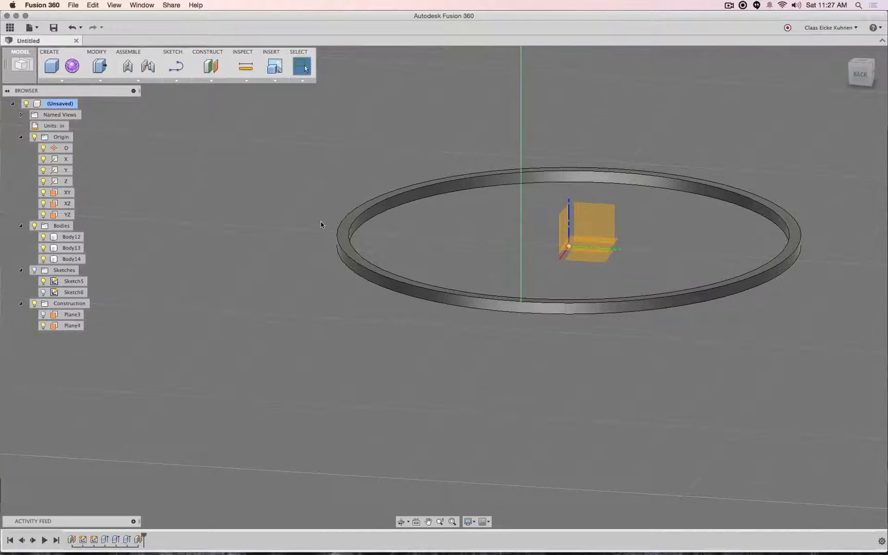
Start a sketch on the new offset plane and include the floor-level ring's outer and inner top edges as 3D geometry.
left_click(345, 227)
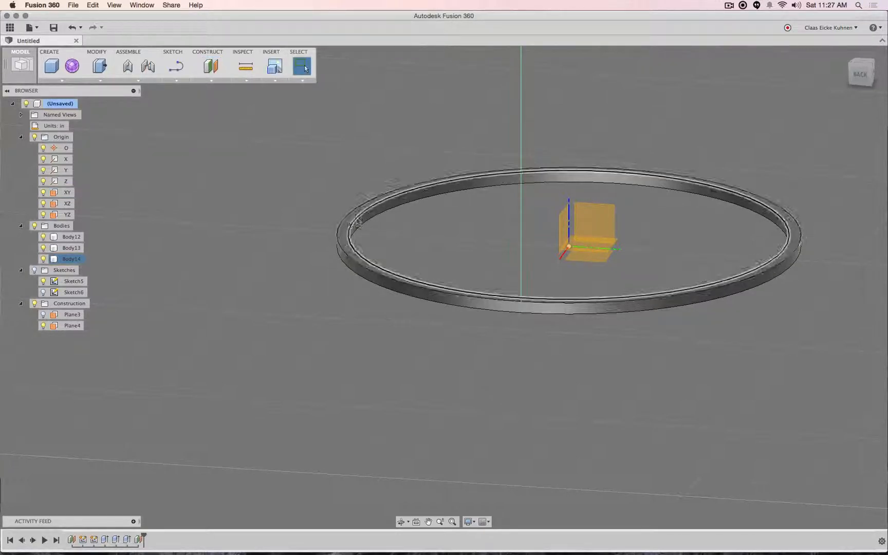
left_click(175, 66)
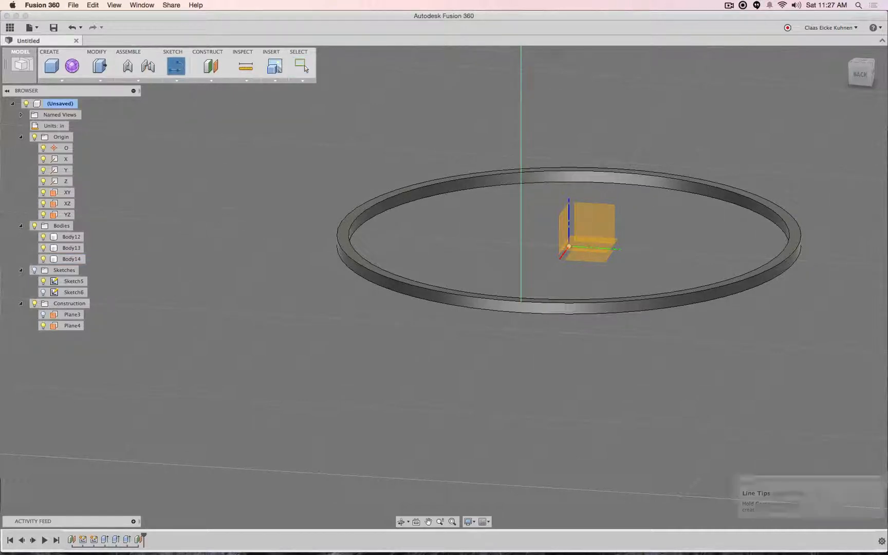
left_click(597, 243)
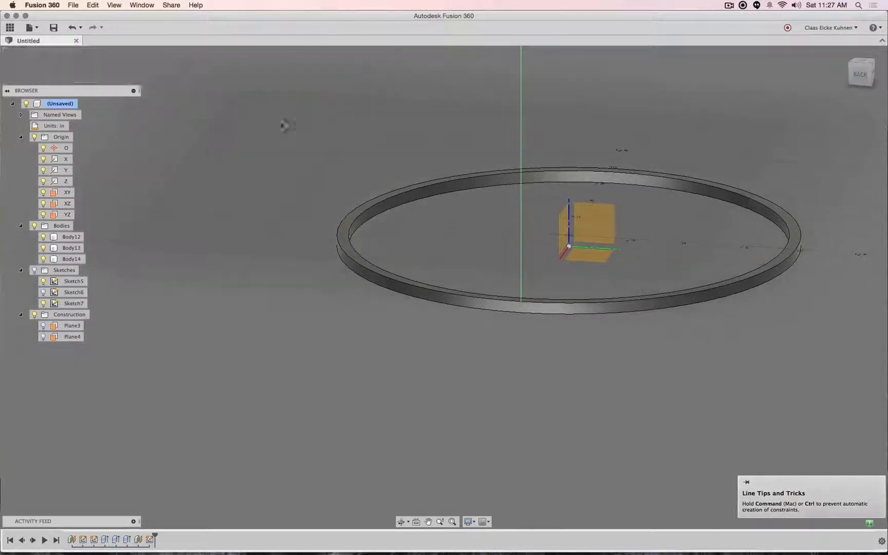
left_click(176, 81)
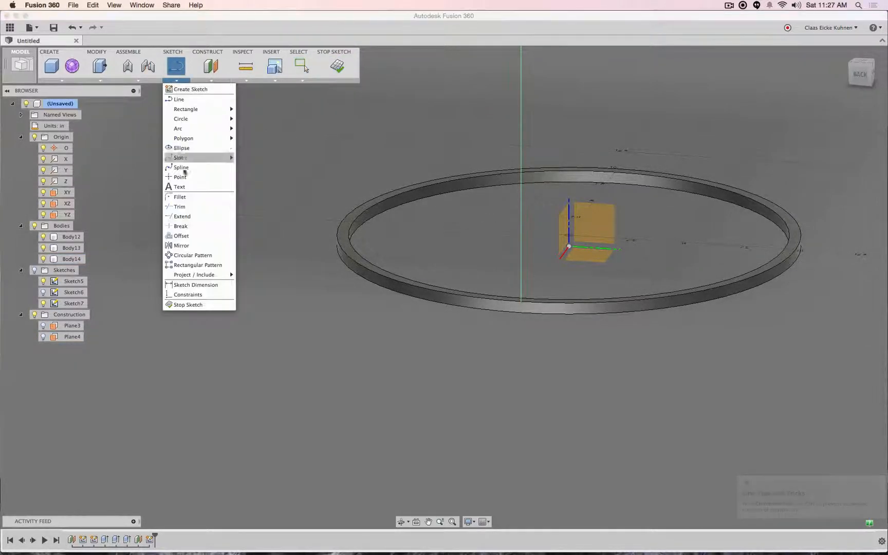
mouse_move(196, 276)
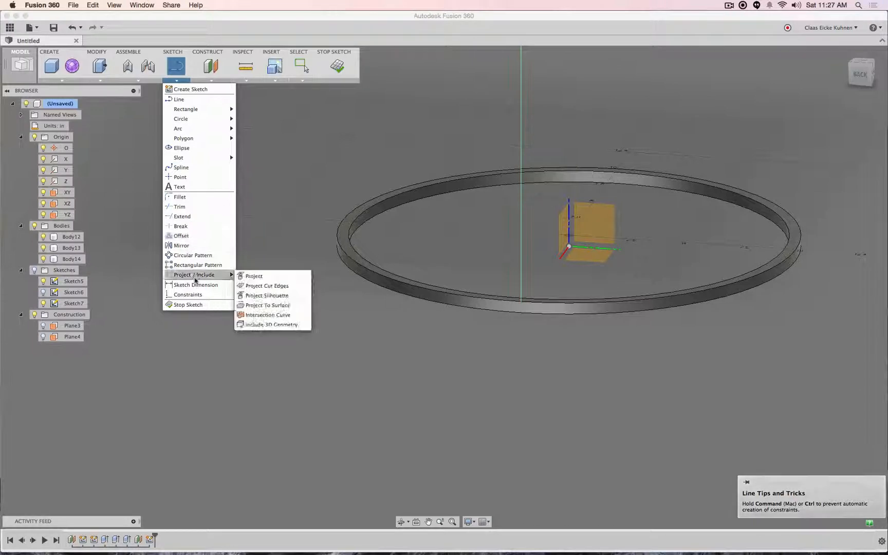
left_click(269, 324)
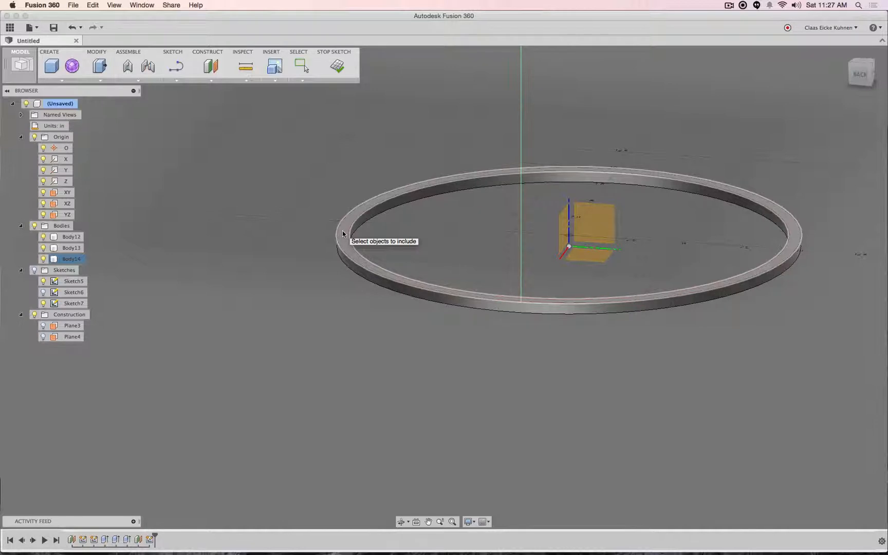
left_click(339, 234)
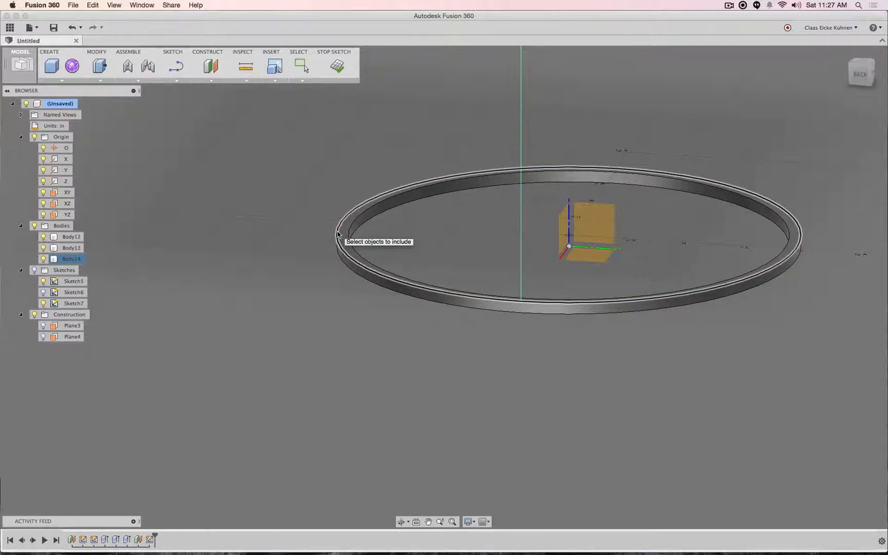
left_click(350, 233)
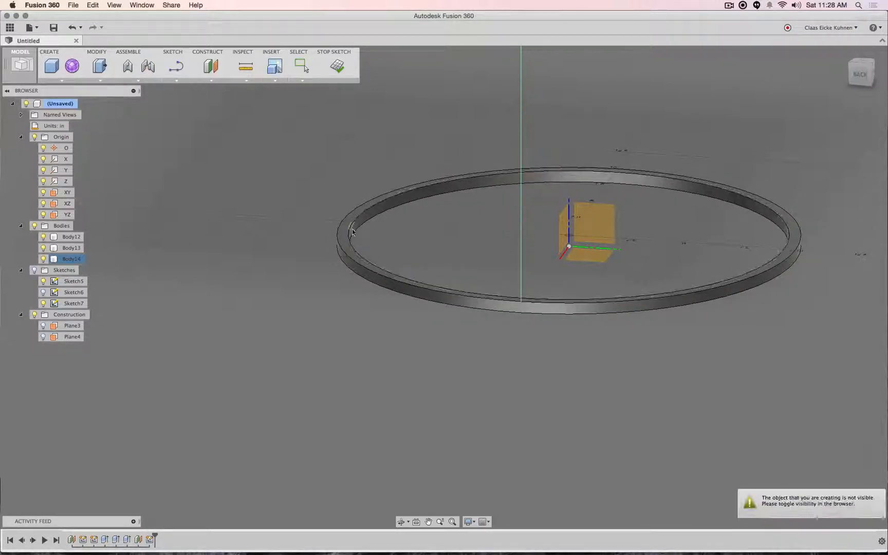
Isolate the new sketch's ring circles by turning sketch visibility on and hiding the upper circle sketch and all bodies.
left_click(35, 270)
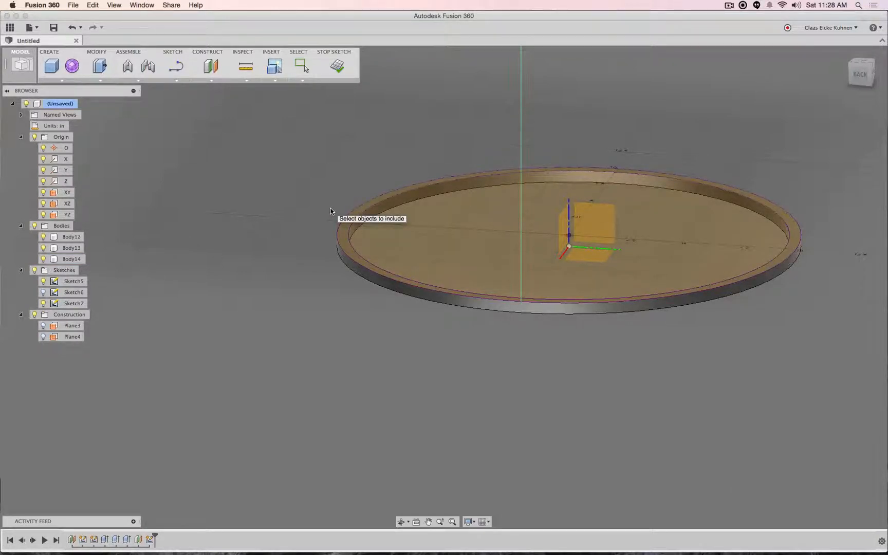
left_click(357, 275)
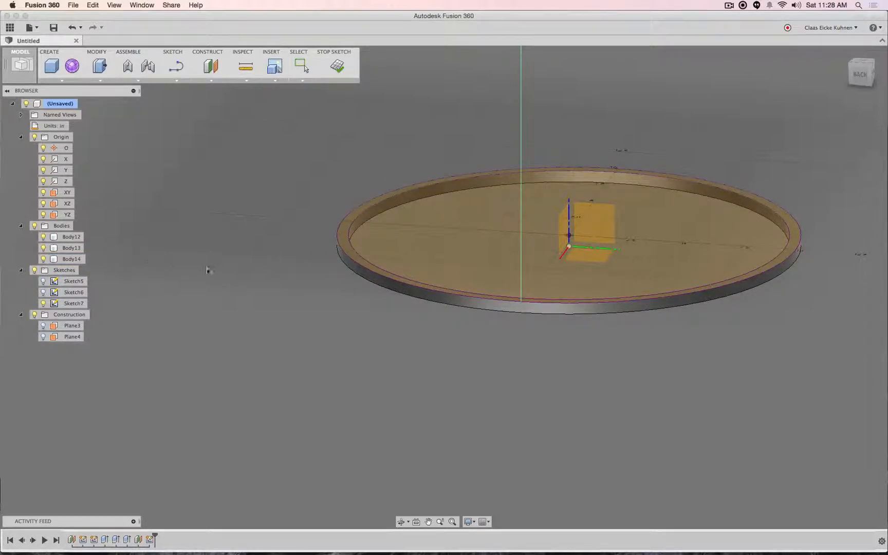
left_click(35, 227)
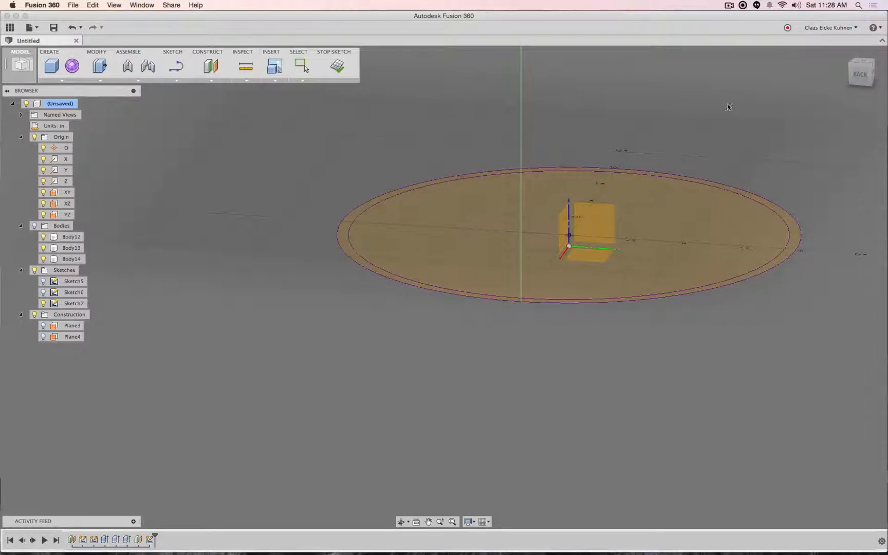
left_click(864, 61)
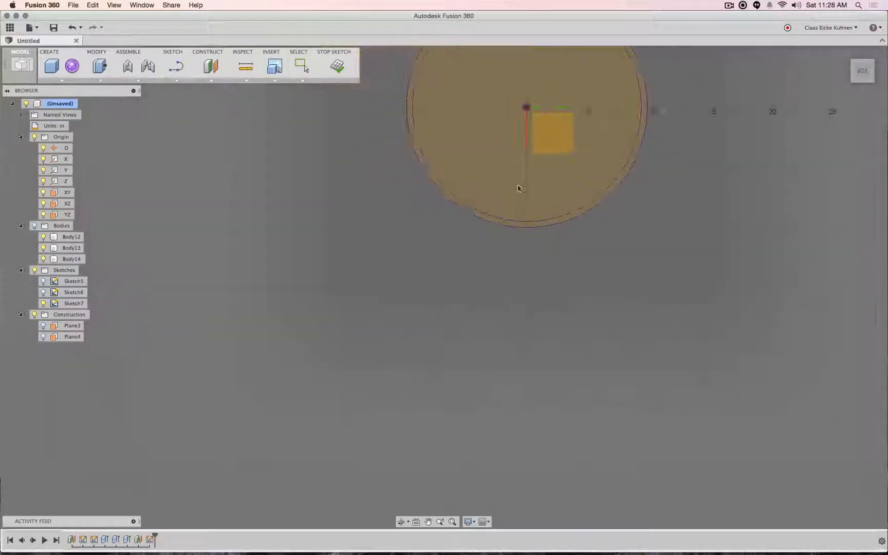
scroll(394, 194, "up", 8)
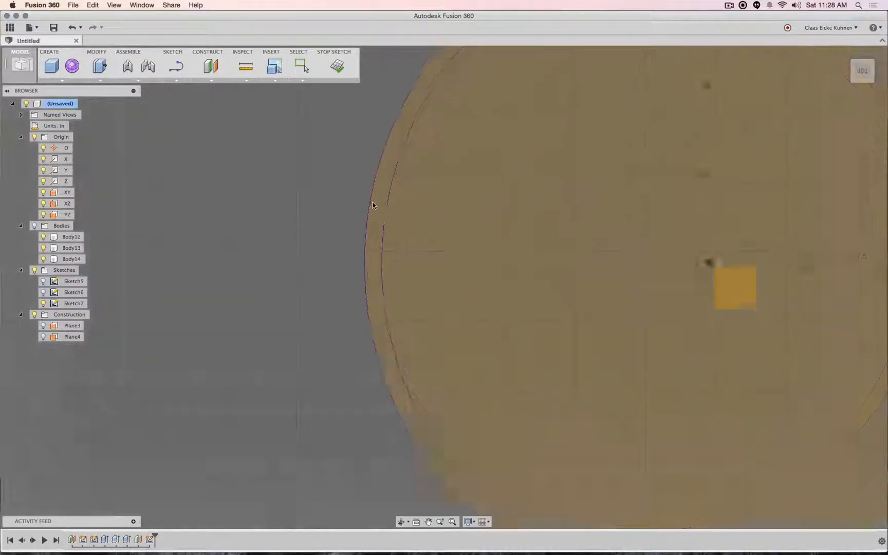
Sketch a 0.5 in by 0.5 in square just inside the ring's inner circle.
scroll(248, 153, "up", 2)
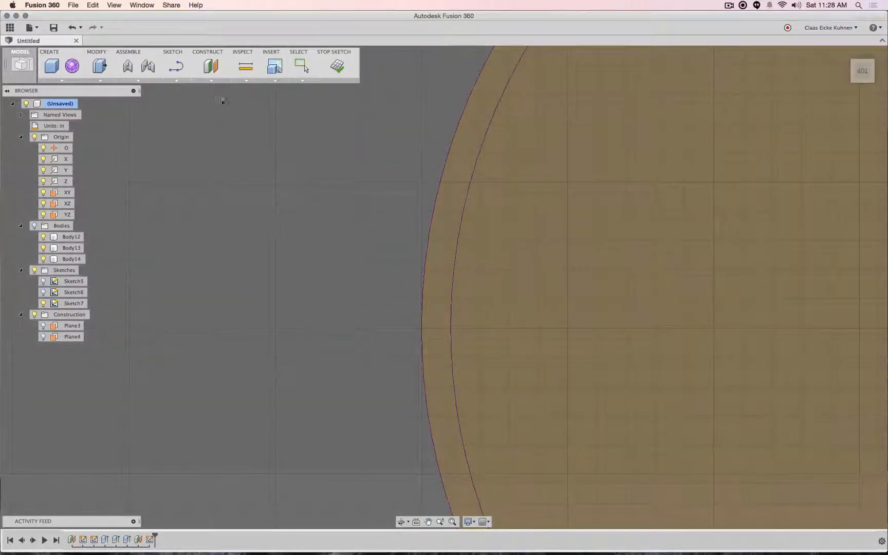
left_click(177, 80)
mouse_move(185, 113)
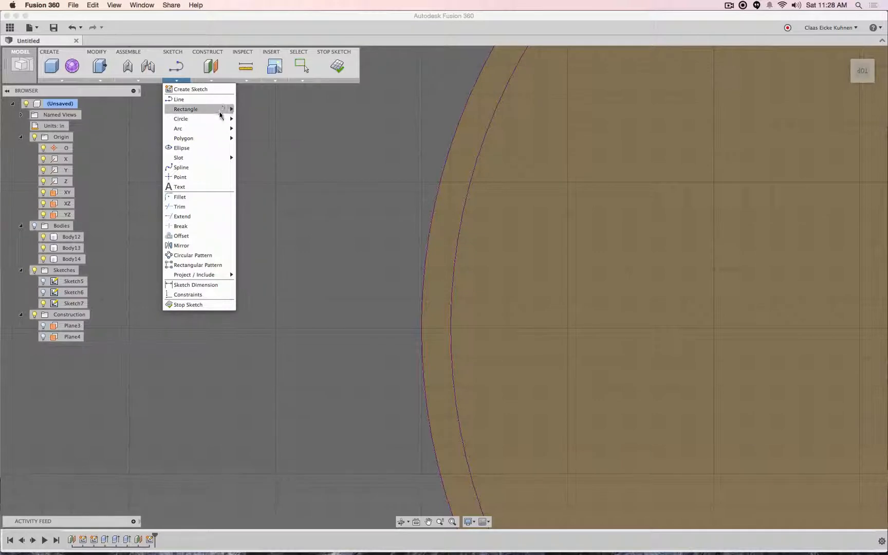
left_click(242, 110)
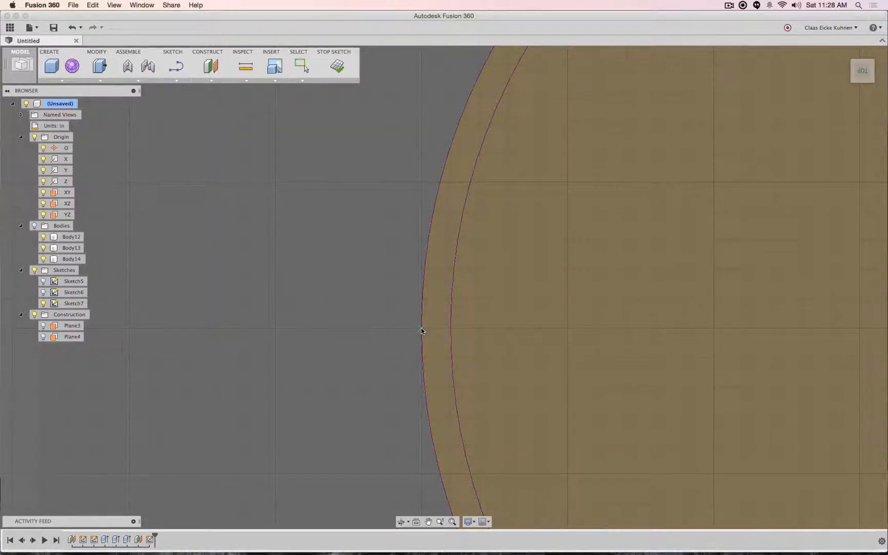
left_click(479, 298)
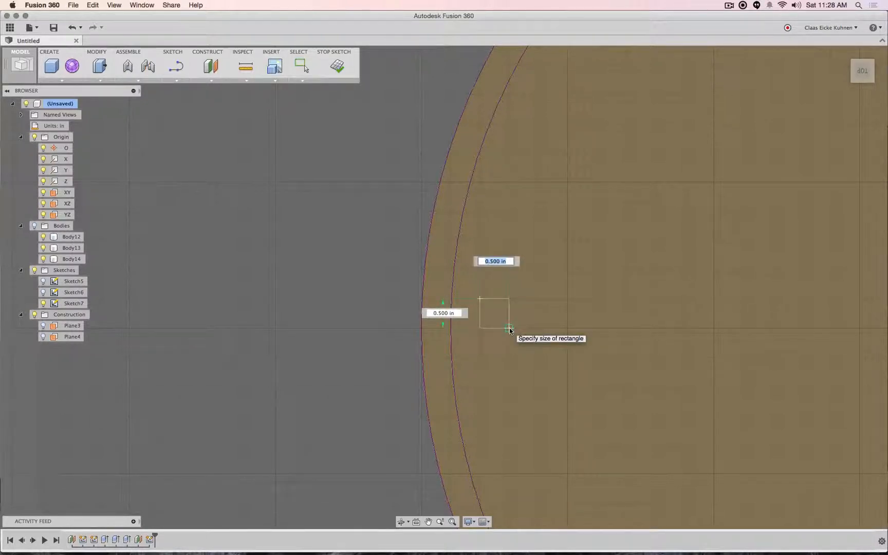
left_click(509, 329)
key("Escape")
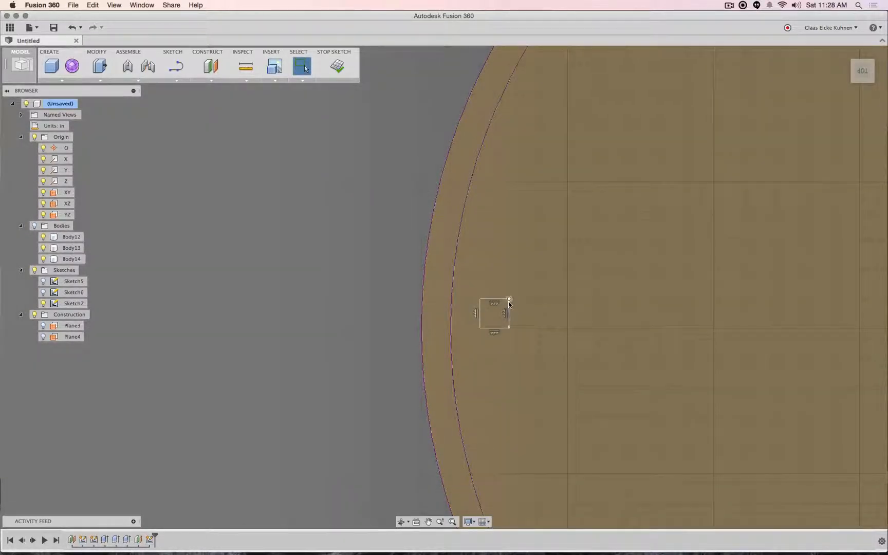
Try to move the square freely onto the band between the ring's two circles.
left_click(494, 323)
right_click(495, 316)
left_click(485, 328)
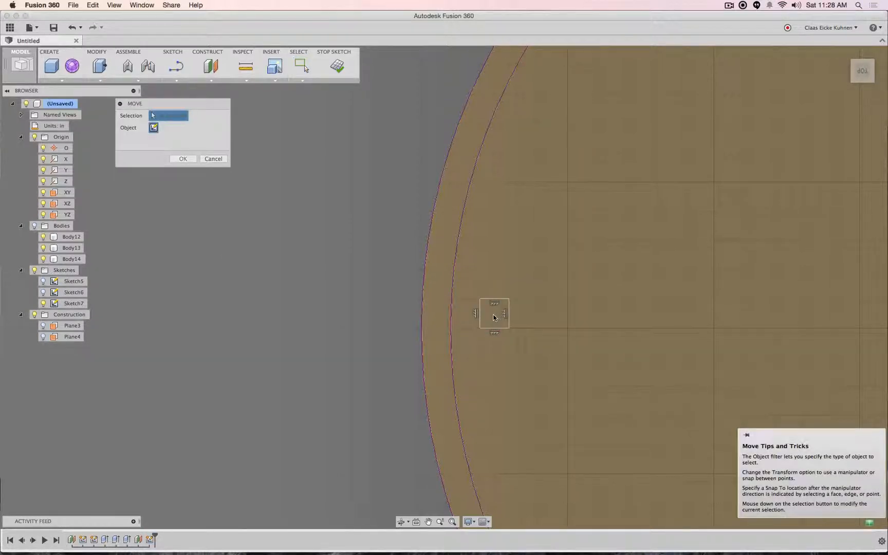
left_click(495, 310)
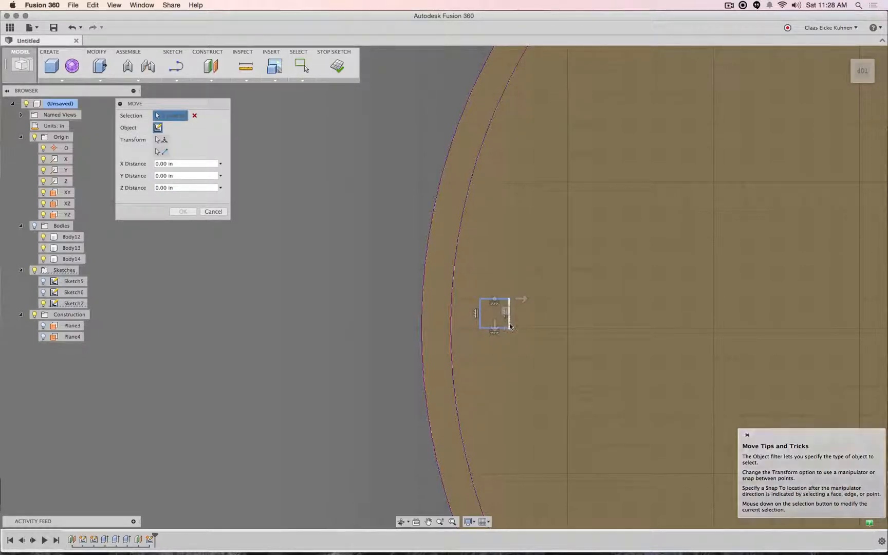
left_click_drag(505, 311, 447, 313)
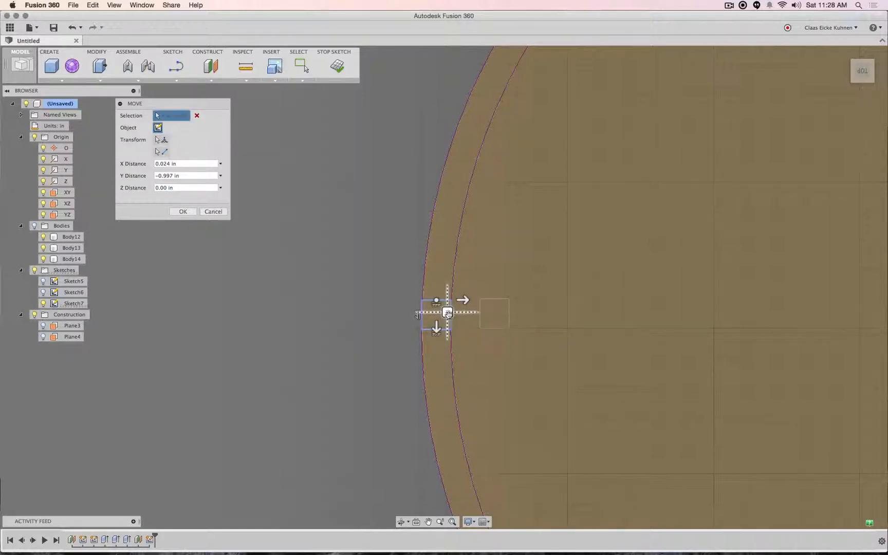
scroll(418, 303, "up", 10)
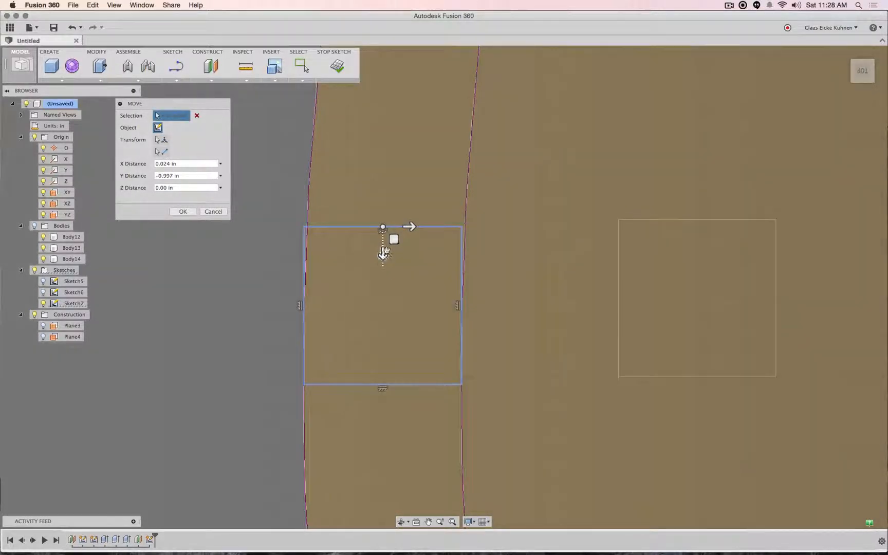
mouse_move(397, 239)
left_mouse_down()
mouse_move(409, 255)
mouse_move(399, 242)
mouse_move(395, 327)
mouse_move(595, 263)
mouse_move(604, 239)
left_mouse_up()
Try a point-to-point move, then freely place the square on the ring band, about 0.23 in X and -0.668 in Y.
left_click(166, 153)
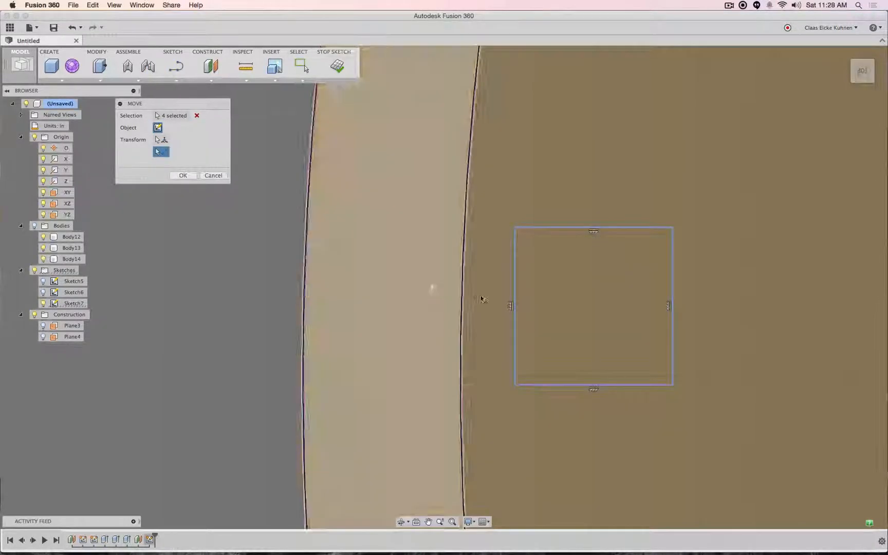
left_click(515, 306)
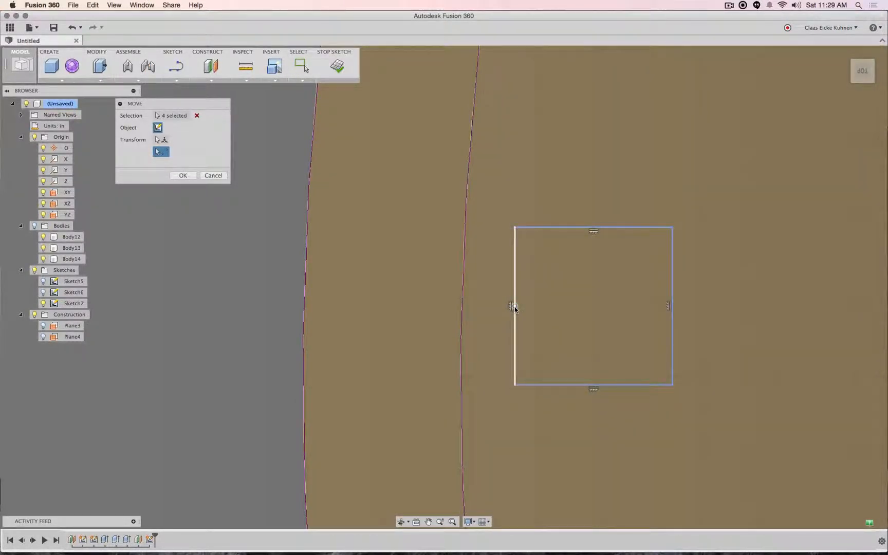
scroll(261, 253, "down", 3)
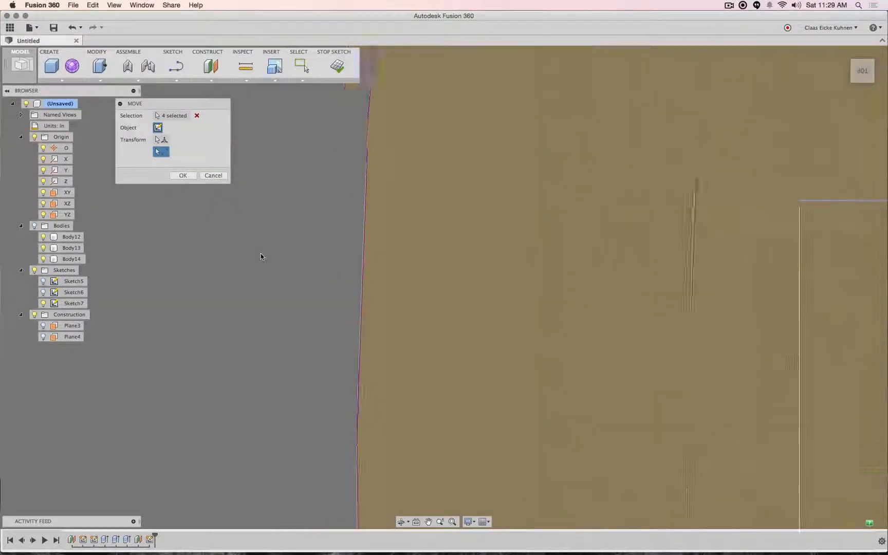
left_click(161, 139)
mouse_move(520, 247)
left_mouse_down()
mouse_move(442, 294)
mouse_move(368, 303)
left_mouse_up()
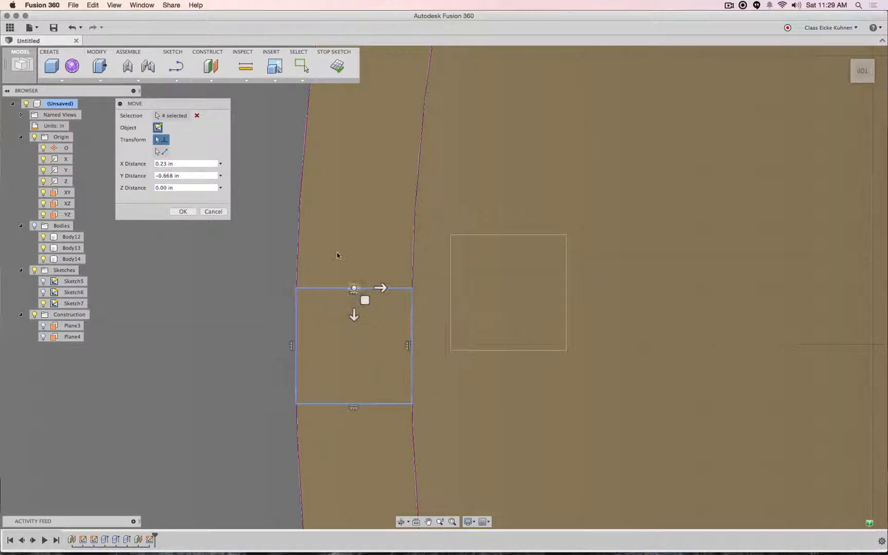
left_click(183, 211)
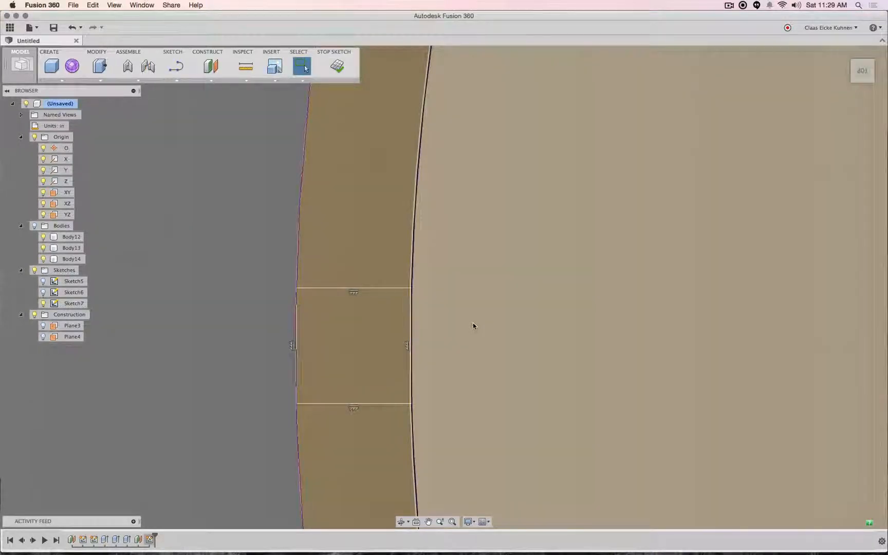
Undo the square's move onto the ring band.
scroll(473, 323, "down", 2)
scroll(261, 293, "down", 1)
scroll(261, 293, "up", 2)
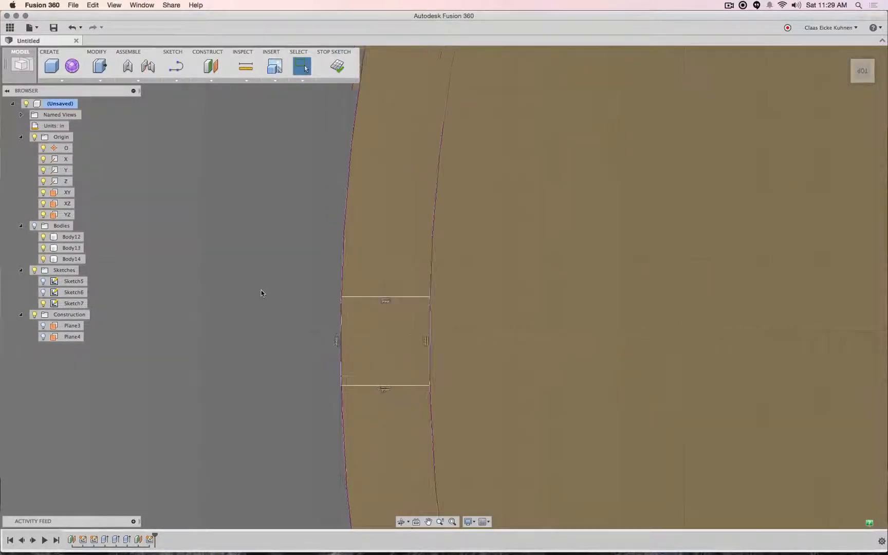
key("super+z")
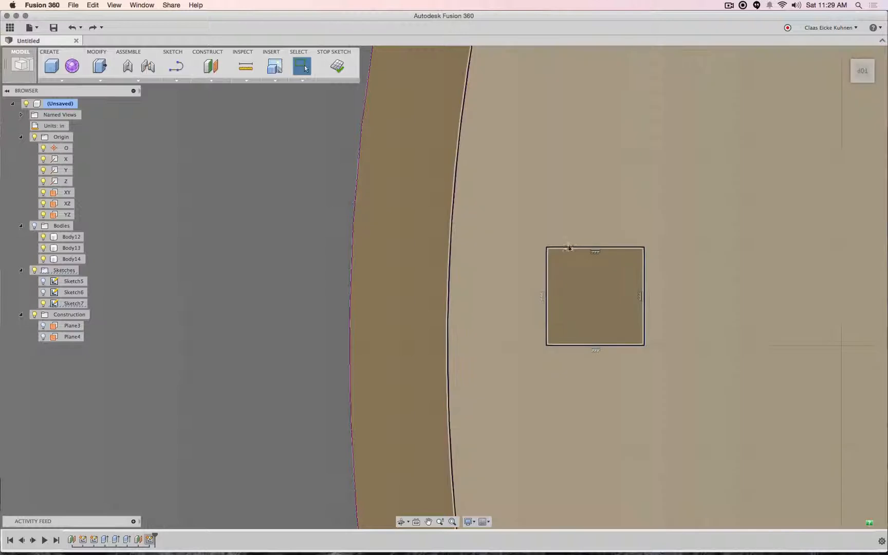
Move the square out into the empty area beyond the ring's outer circle.
scroll(562, 337, "up", 2)
scroll(562, 339, "down", 4)
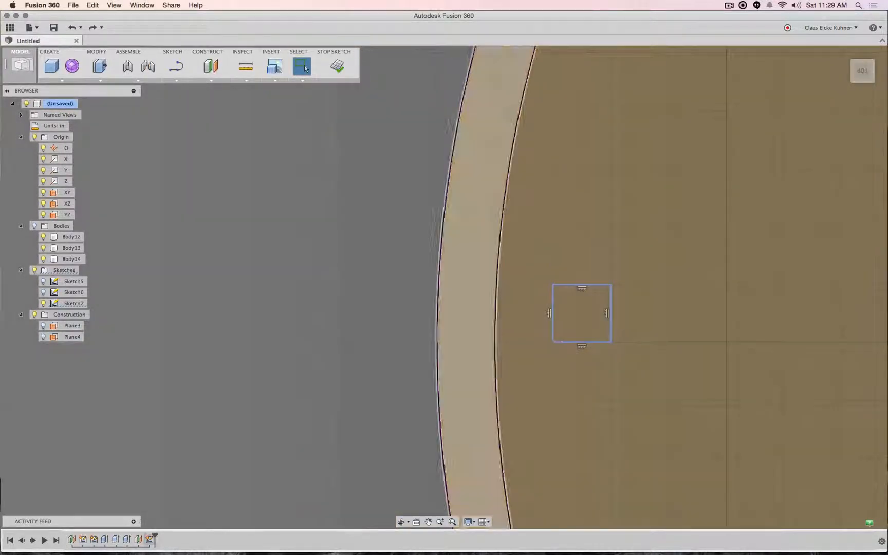
left_click(105, 80)
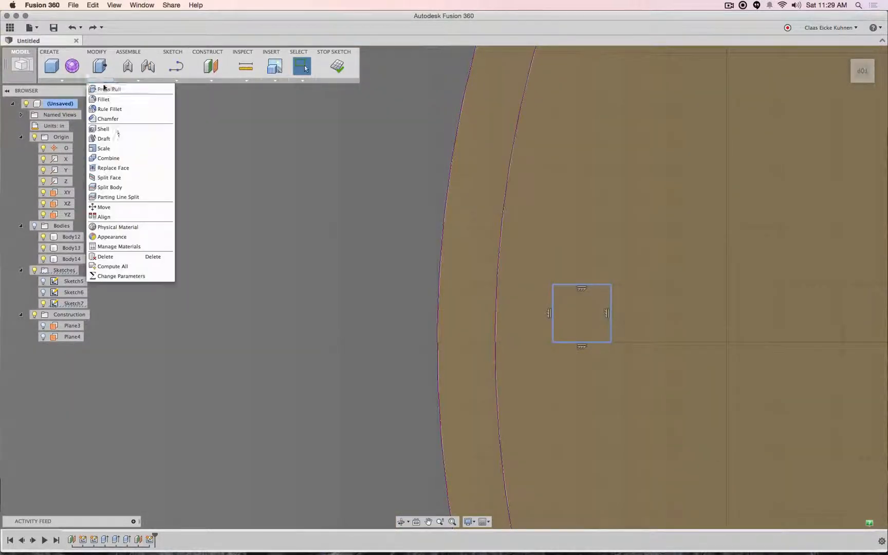
left_click(100, 207)
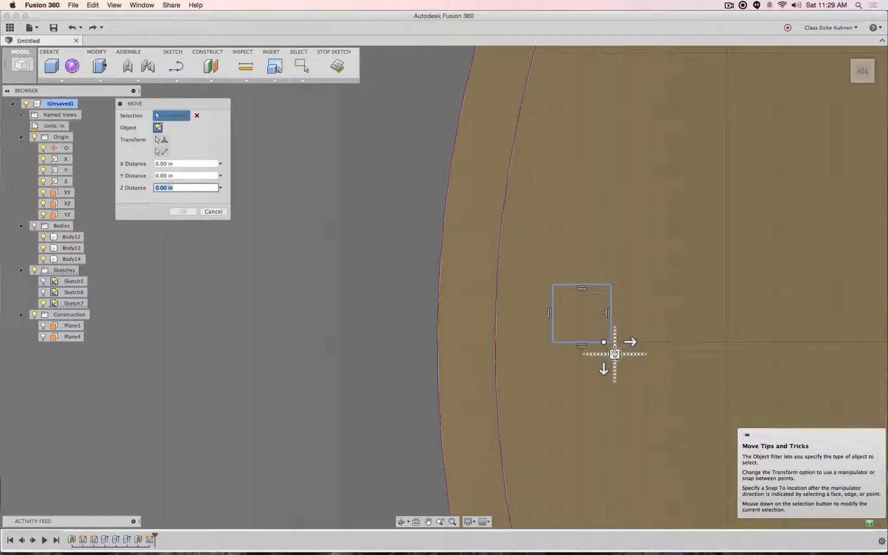
left_click_drag(614, 354, 300, 348)
left_click(183, 211)
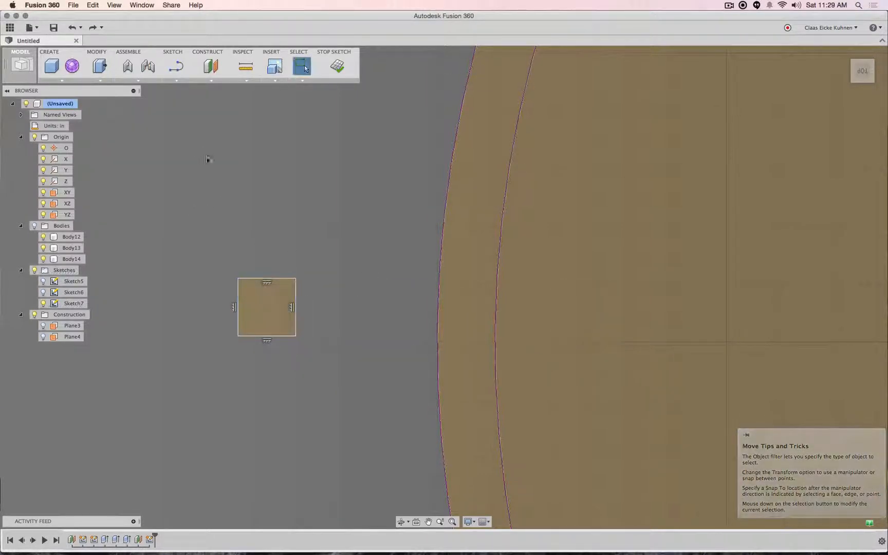
Dimension the square's width and height.
left_click(176, 81)
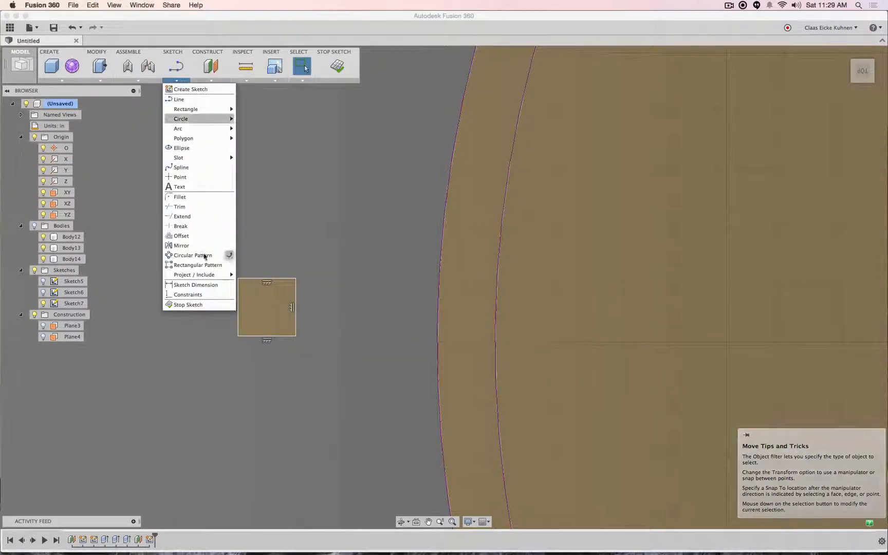
left_click(205, 294)
left_click(259, 280)
left_click(258, 230)
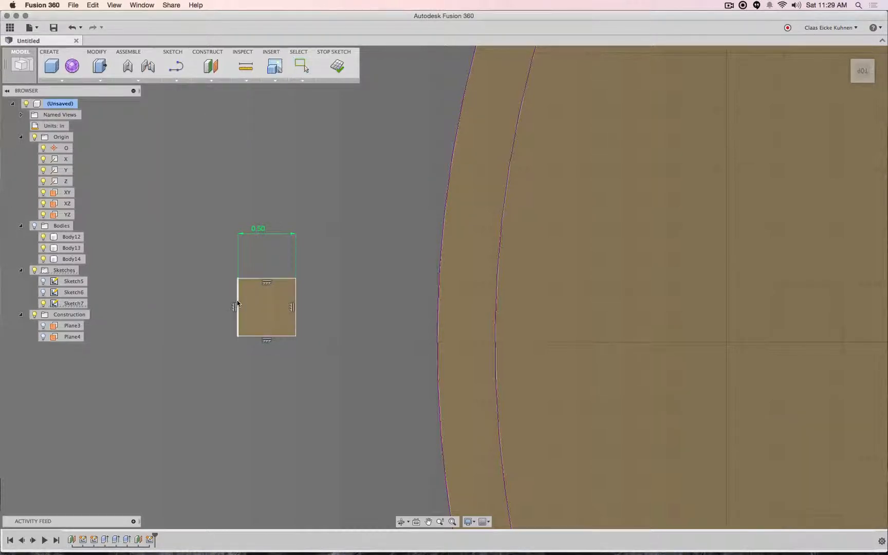
left_click(238, 304)
left_click(201, 305)
key("Escape")
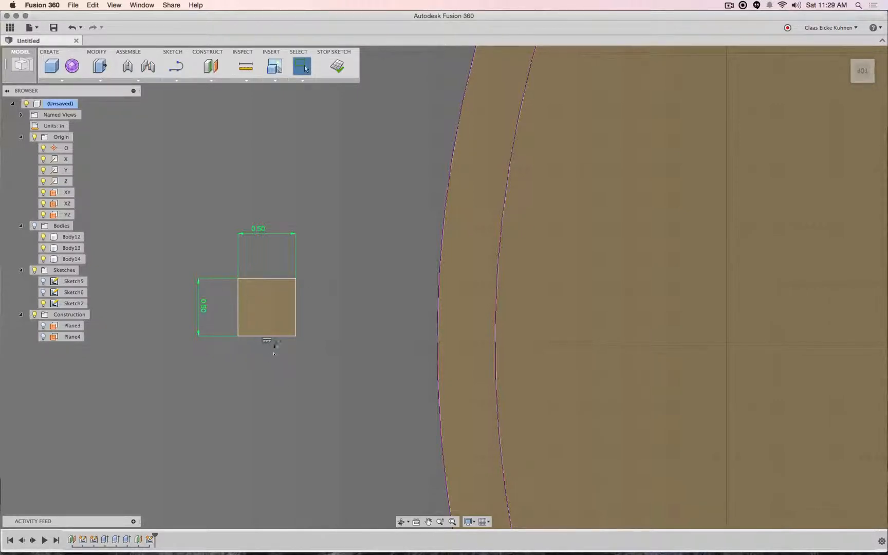
Apply perpendicular constraints between the square's adjacent sides and a vertical constraint to one side.
left_click(178, 81)
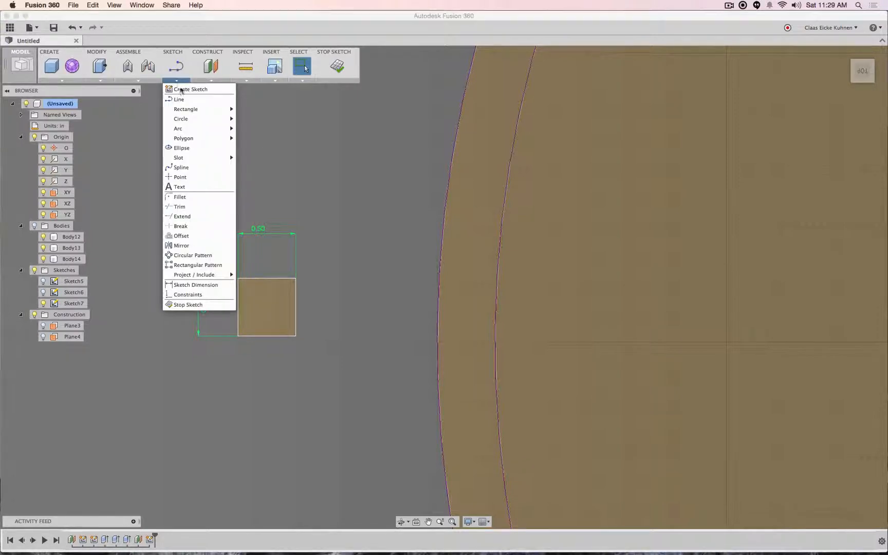
left_click(203, 291)
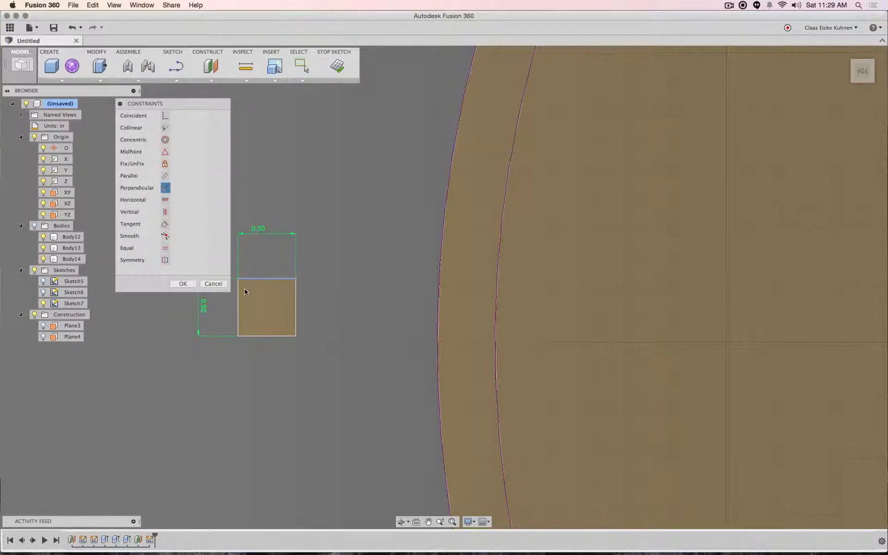
left_click(280, 282)
left_click(286, 335)
left_click(165, 211)
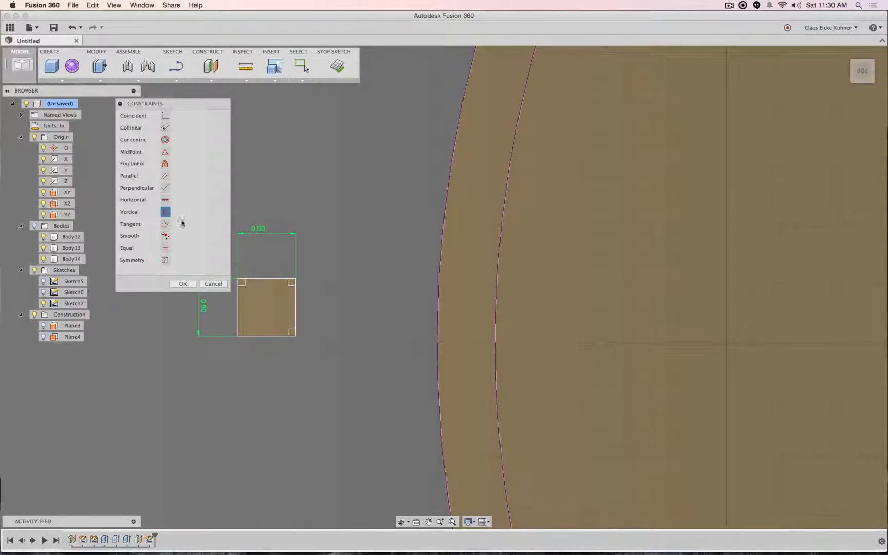
left_click(238, 317)
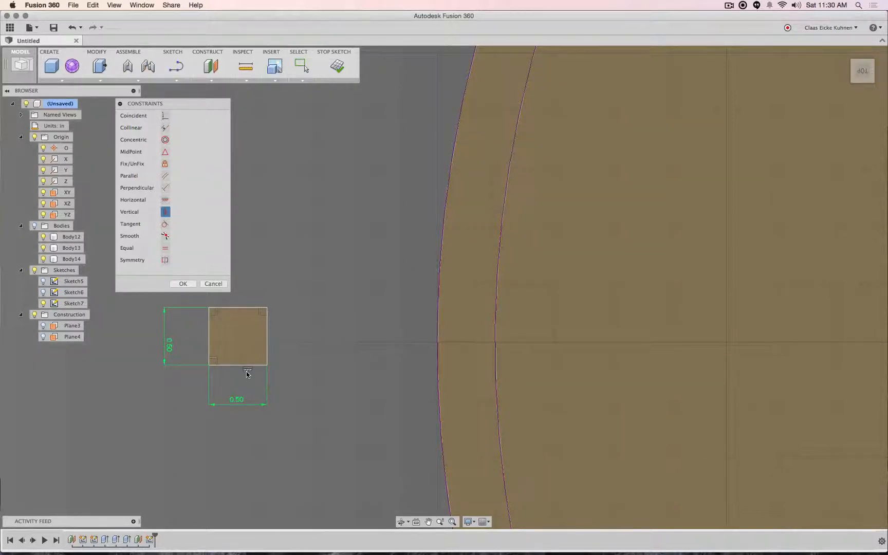
left_click(183, 283)
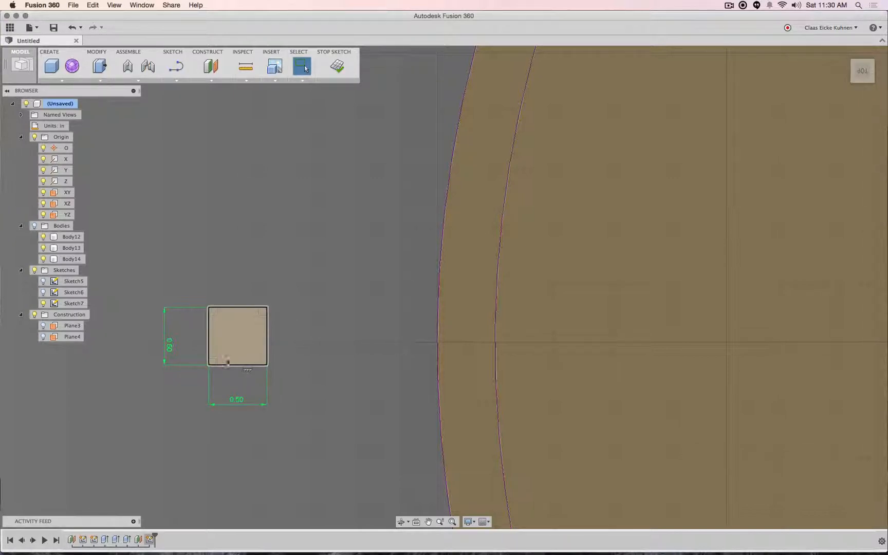
Set both the width and the height dimension of the square to 0.49 in.
left_click(236, 400)
double_click(238, 404)
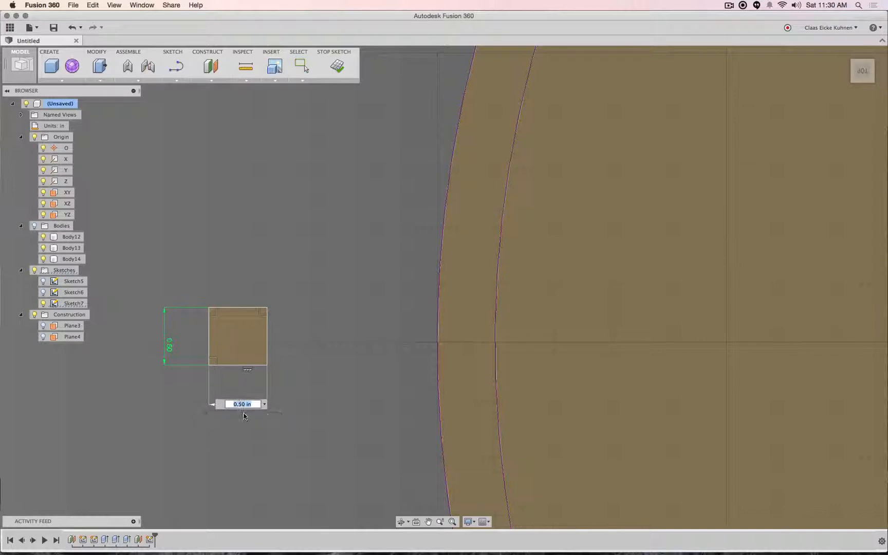
type(".4")
key("Return")
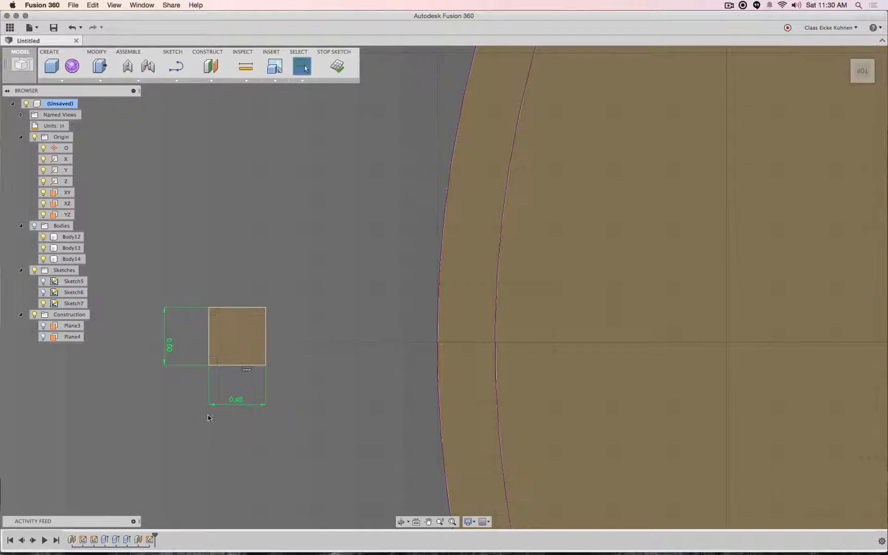
double_click(170, 346)
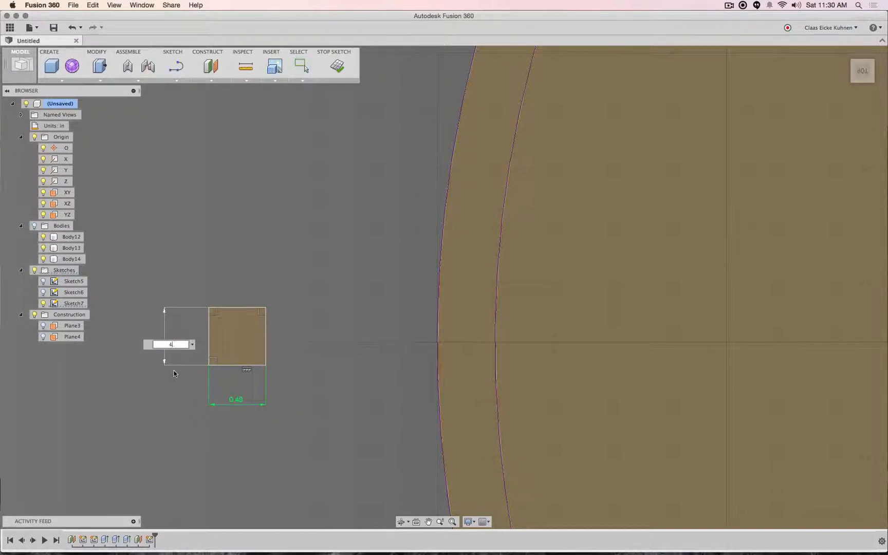
key("Return")
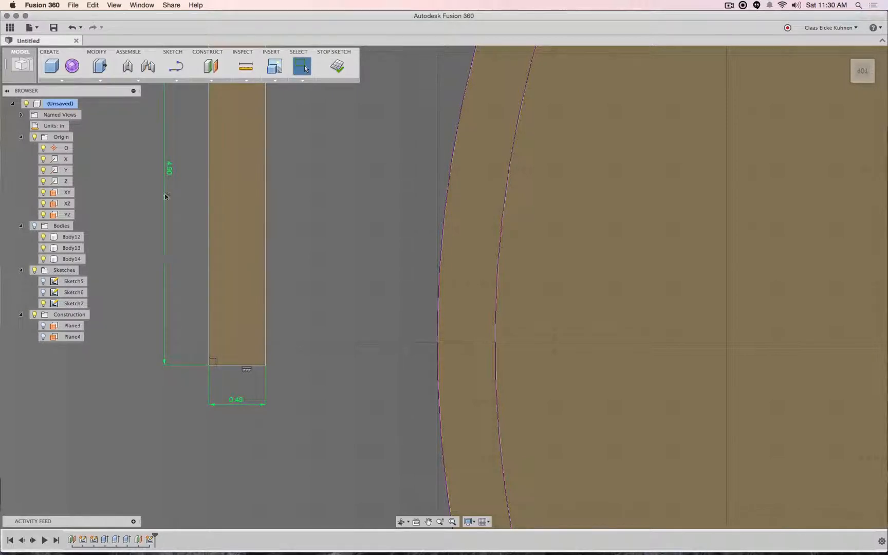
double_click(168, 167)
key("BackSpace")
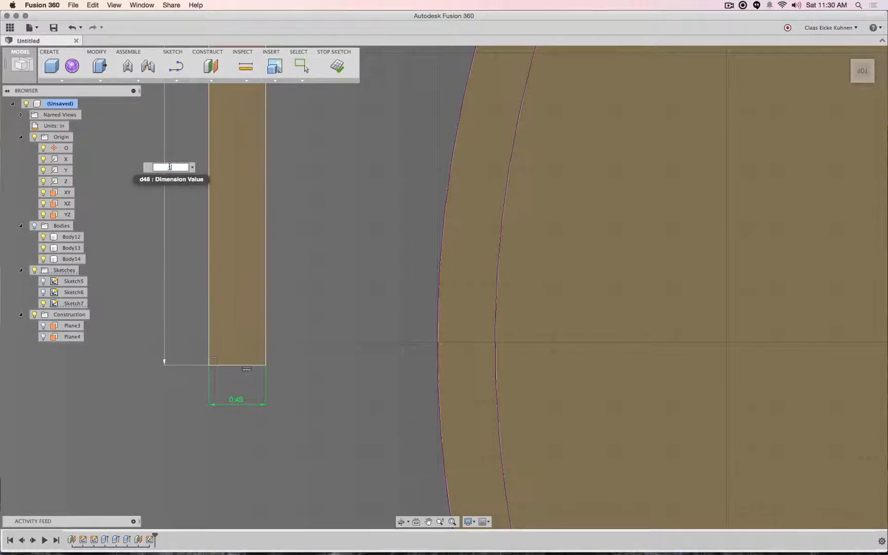
type(".49")
key("Return")
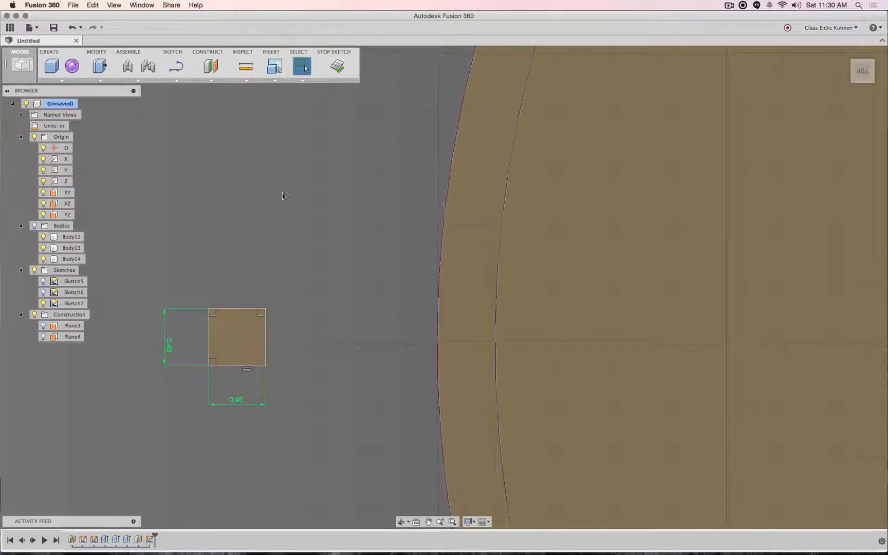
left_click(228, 337)
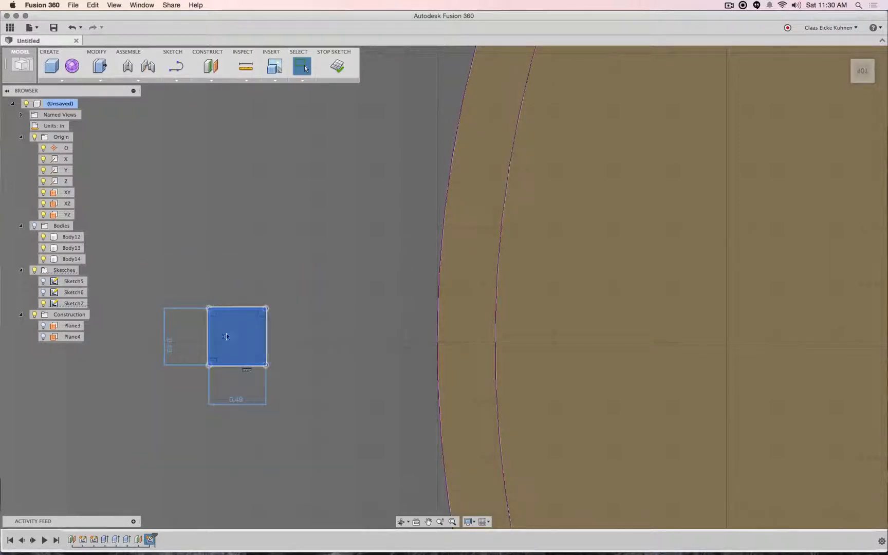
right_click(227, 265)
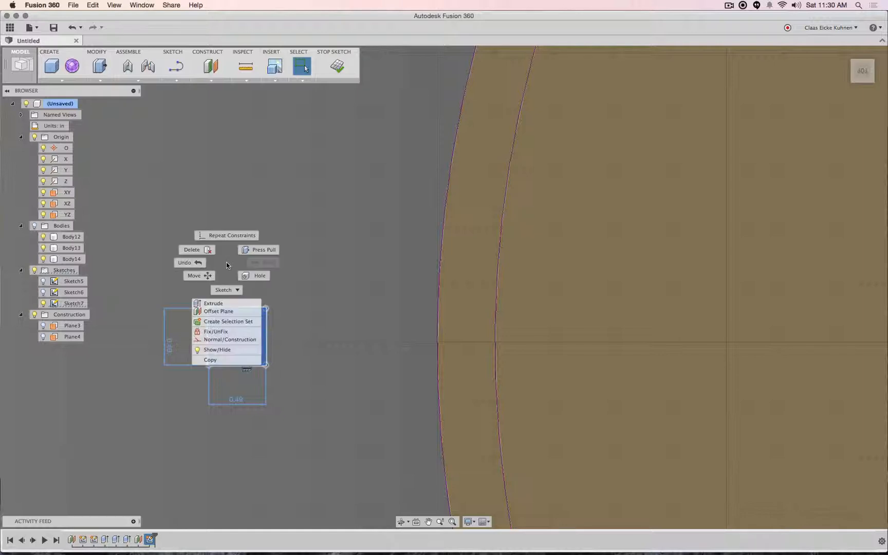
left_click(207, 276)
mouse_move(214, 372)
left_mouse_down()
mouse_move(418, 393)
mouse_move(454, 388)
mouse_move(451, 376)
mouse_move(450, 385)
mouse_move(310, 434)
left_mouse_up()
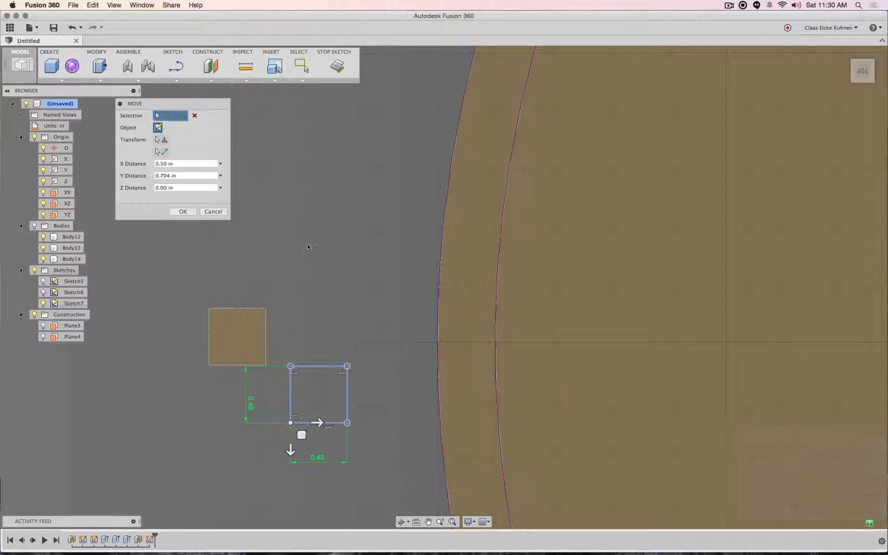
left_click(208, 211)
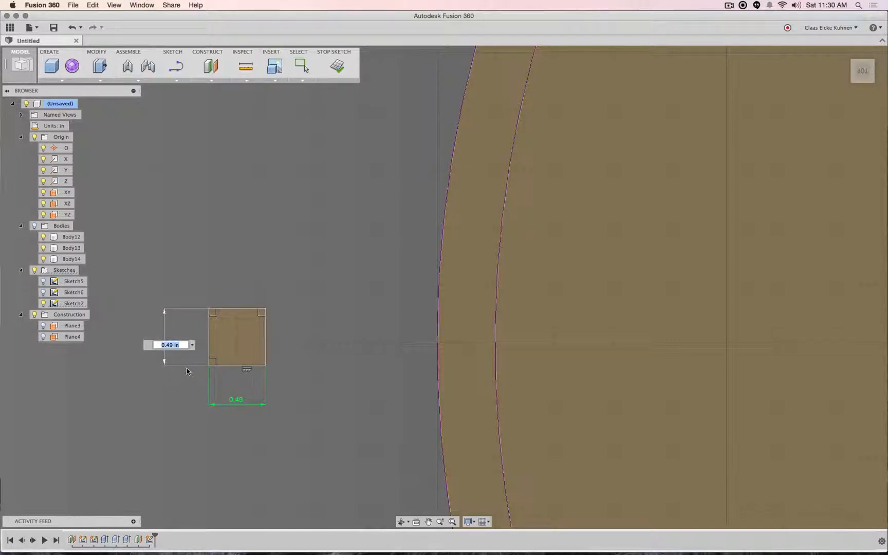
Set both the height and the width dimension of the square to 0.40 in.
key("Tab")
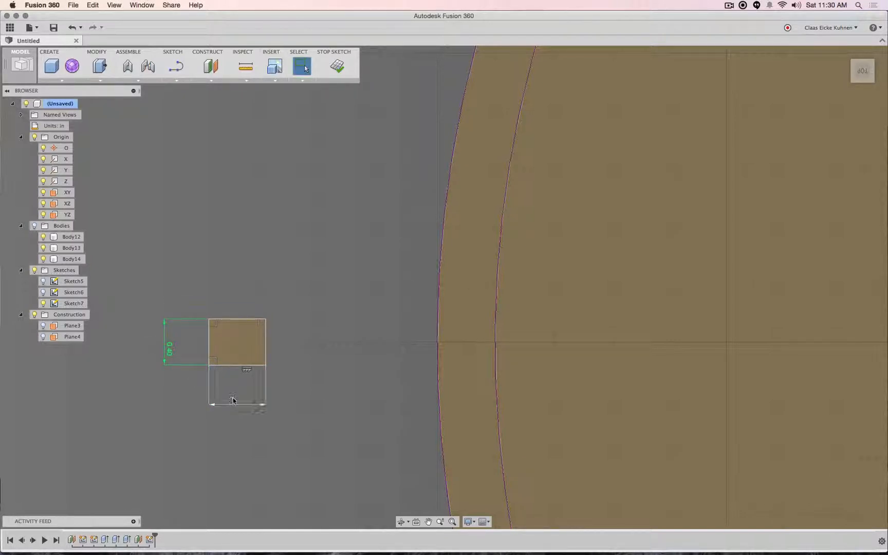
type(".4")
key("Return")
key("Escape")
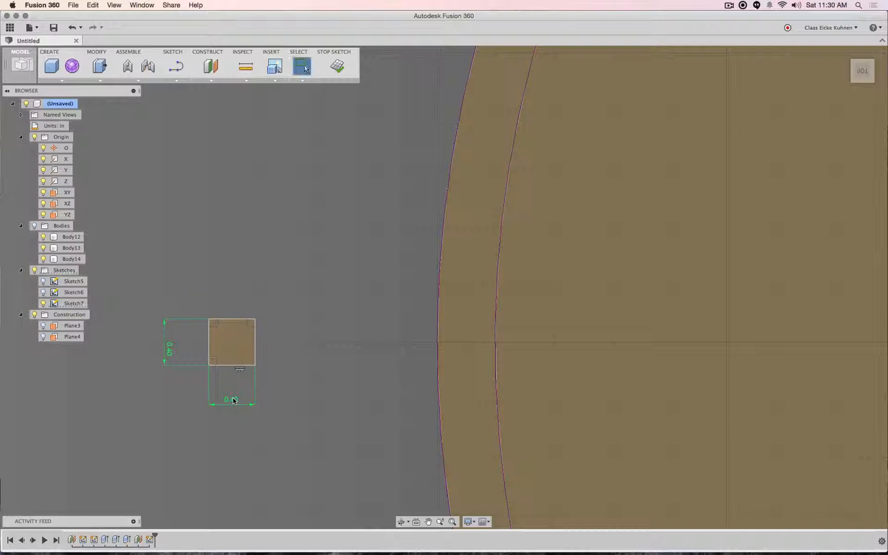
Draw a horizontal line across both ring circles, level with the ring's centre, and convert it to a construction line.
left_click(176, 66)
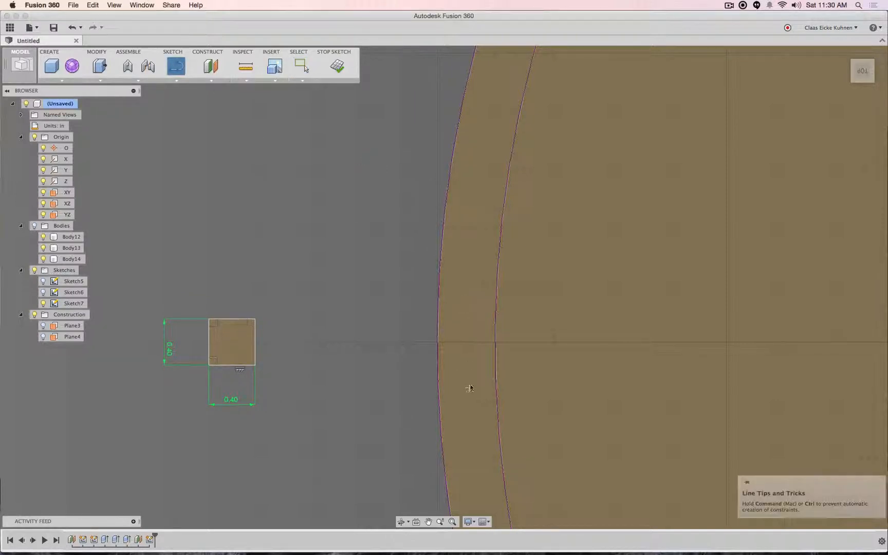
left_click(379, 341)
left_click(553, 341)
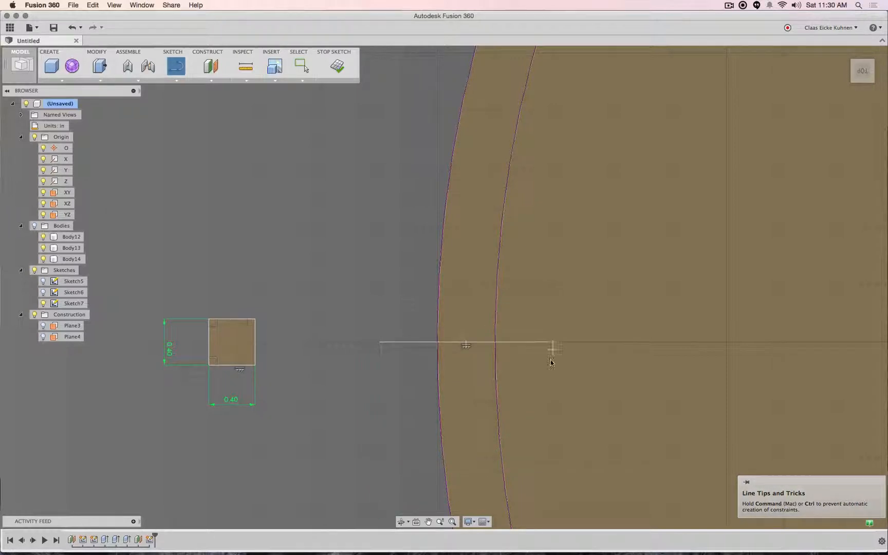
key("Escape")
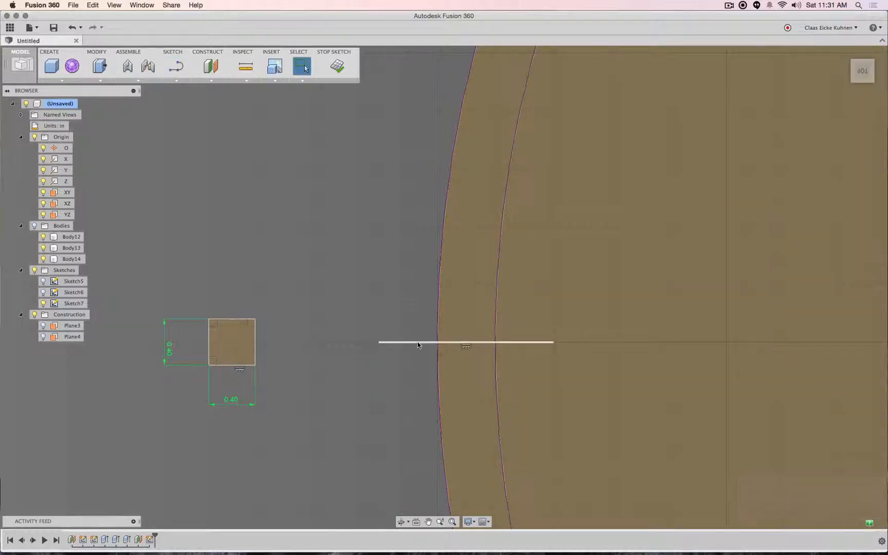
right_click(417, 342)
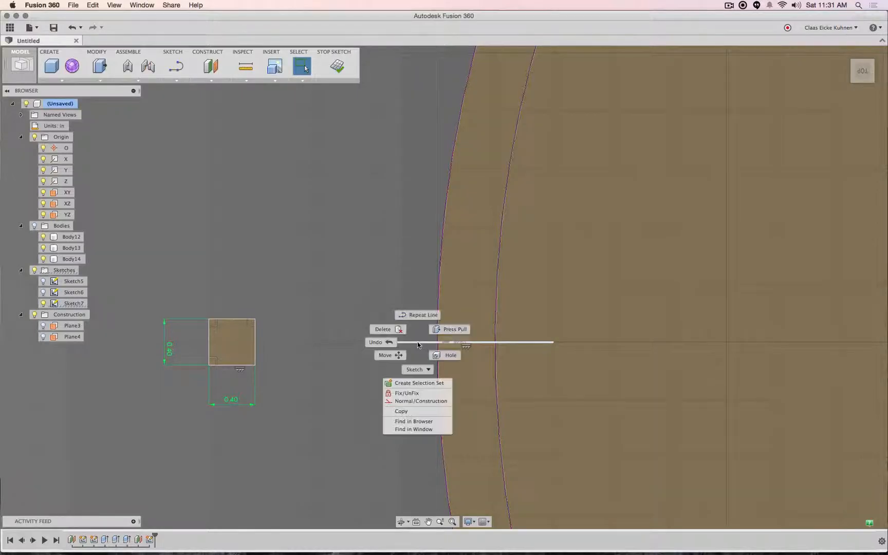
left_click(411, 402)
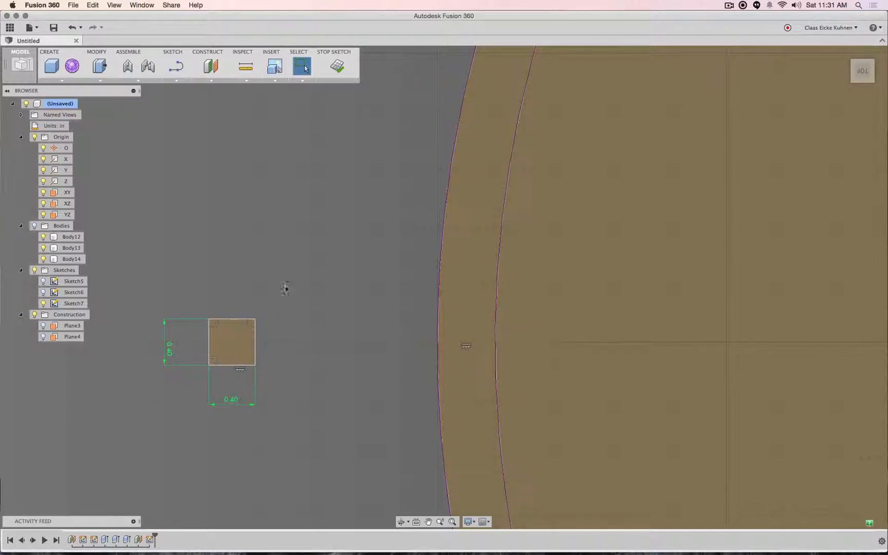
Move the square point to point from its centre to the construction line's midpoint inside the ring band, and finish the sketch.
left_click(218, 354)
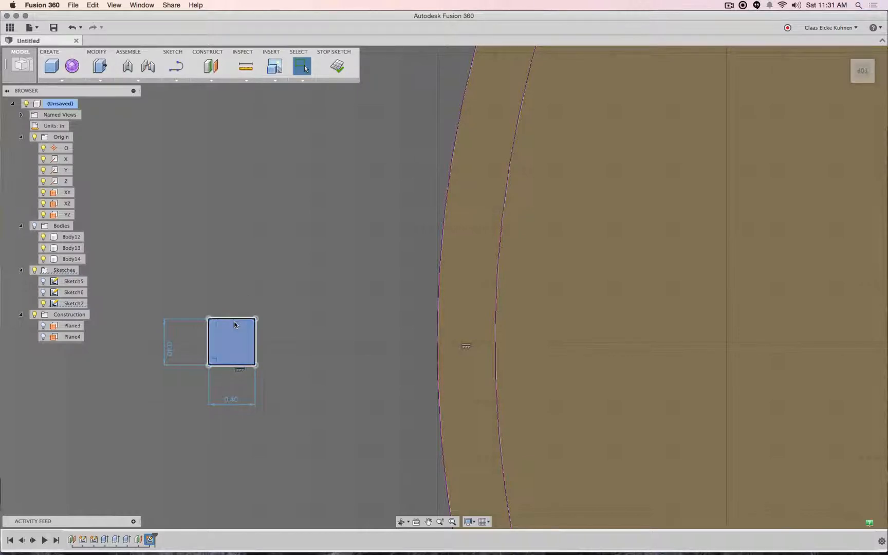
right_click(234, 325)
left_click(233, 352)
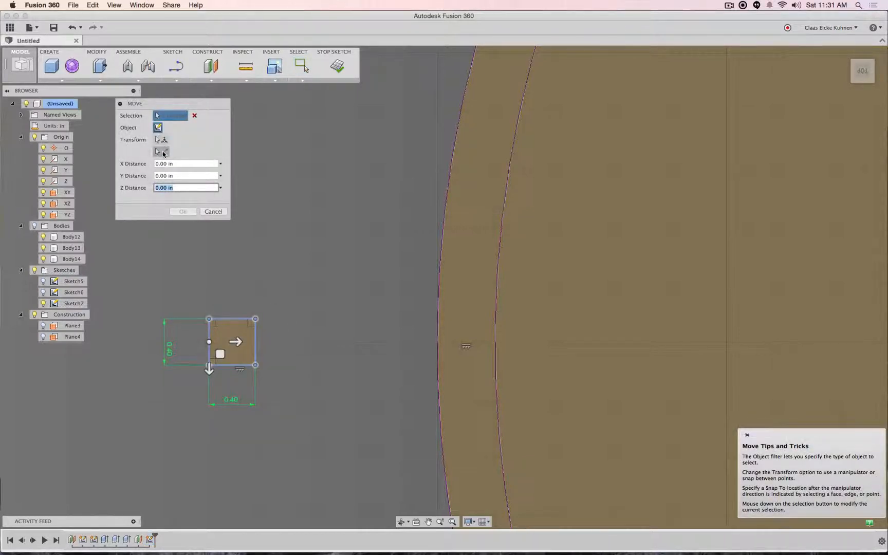
left_click(162, 151)
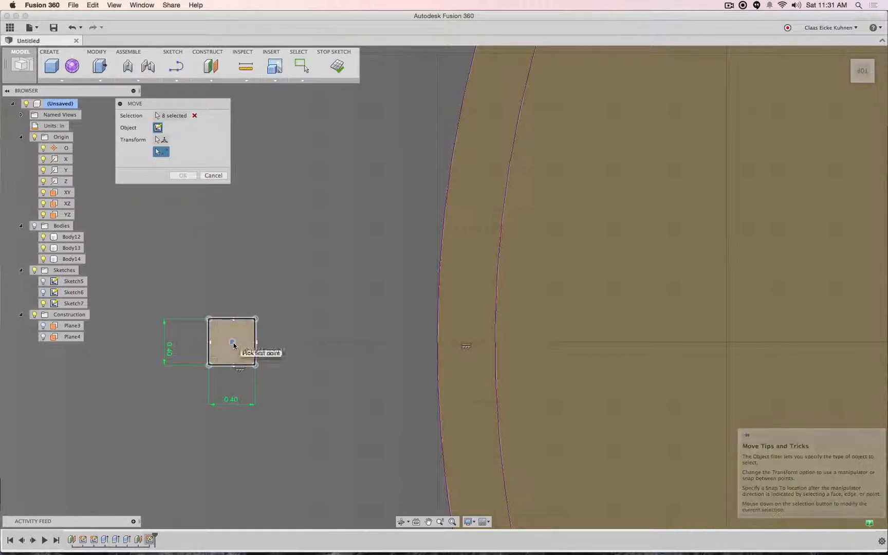
left_click(233, 342)
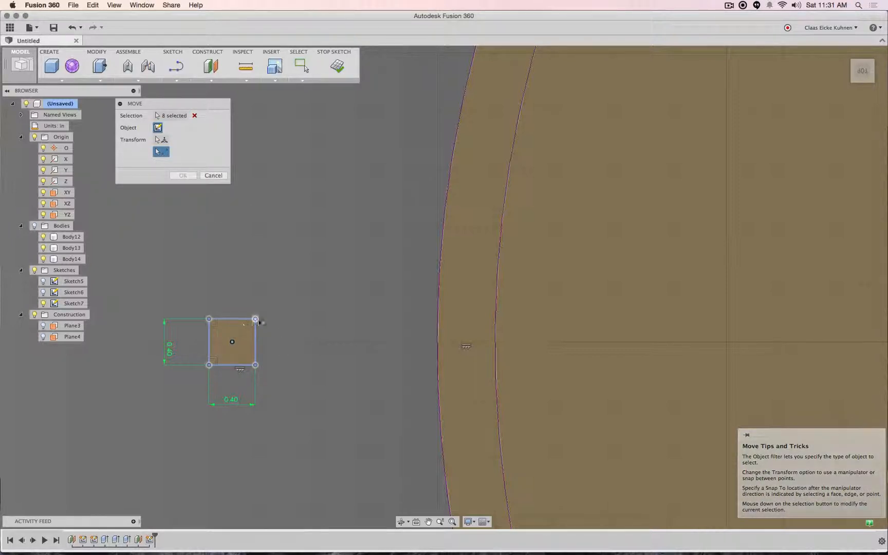
left_click(466, 343)
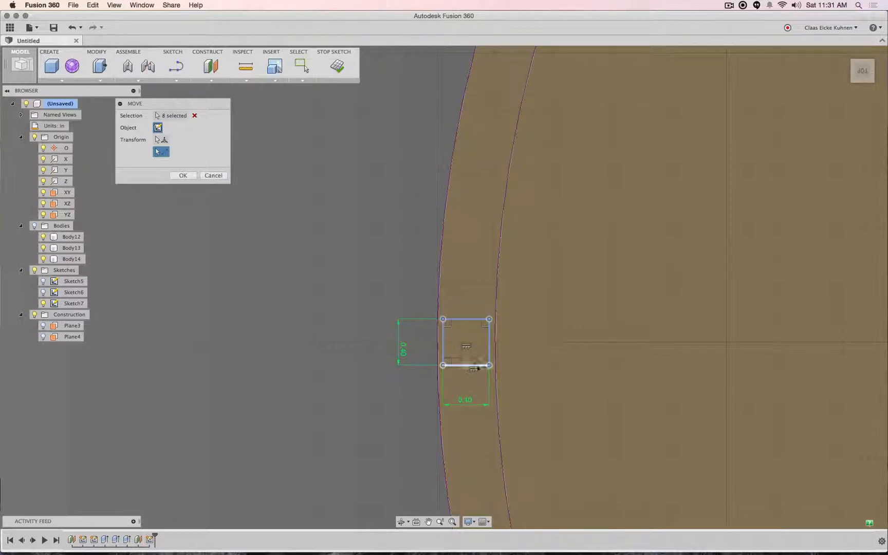
left_click(183, 175)
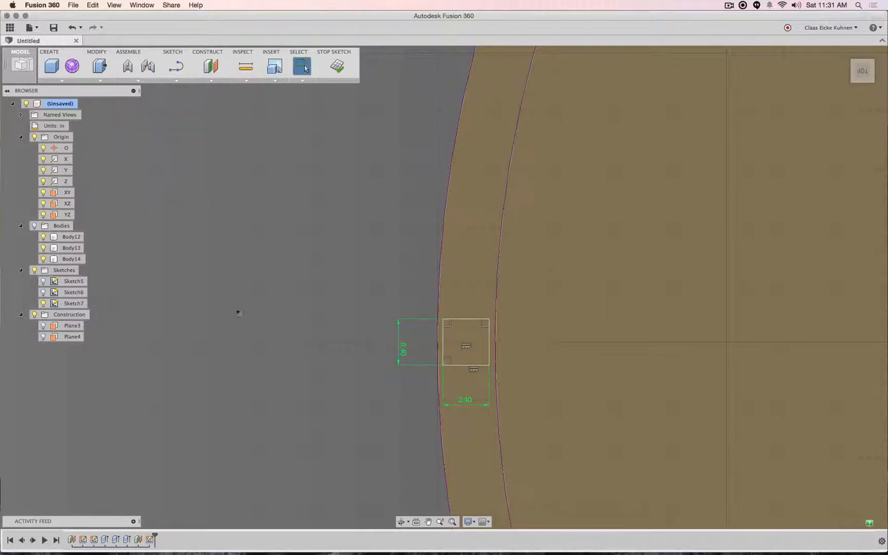
scroll(260, 316, "down", 10)
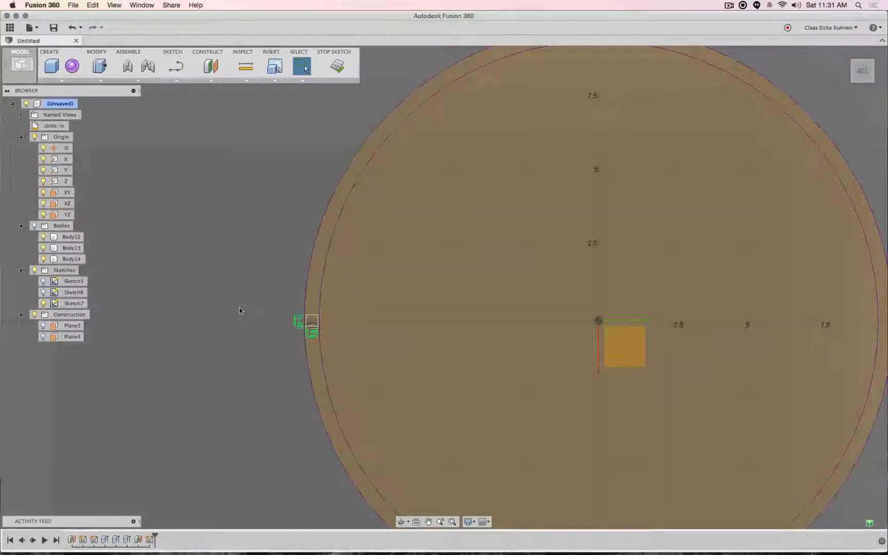
scroll(240, 308, "down", 3)
middle_click_drag(244, 283, 191, 247)
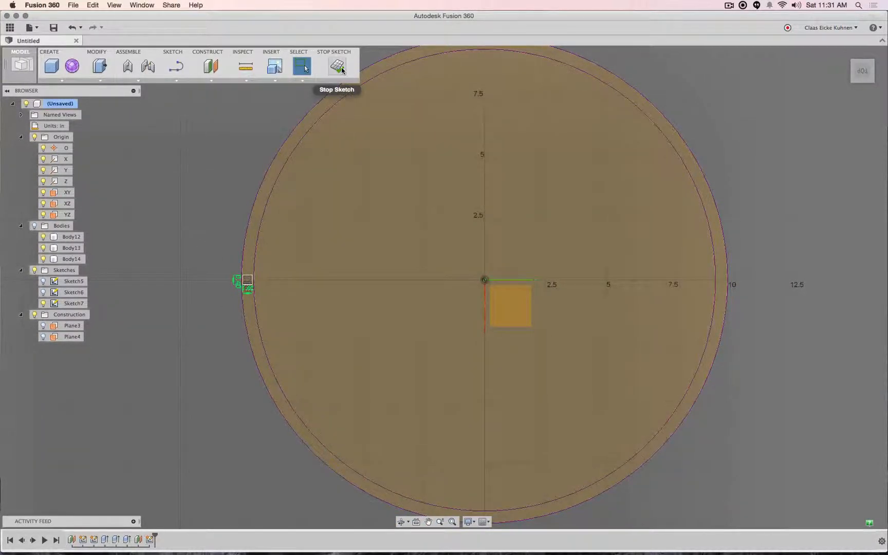
left_click(339, 67)
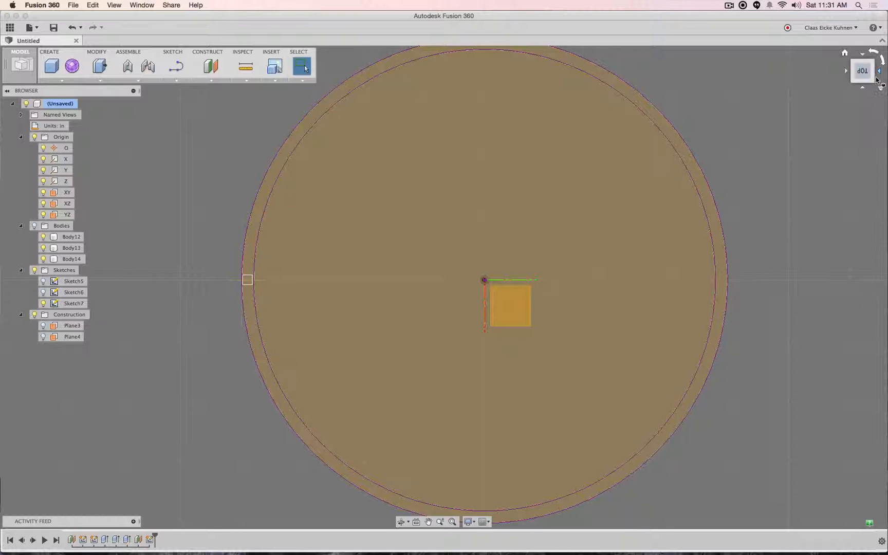
Show the bodies and extrude the square 14 in up to the underside of the upper ring with the Join operation.
middle_click_drag(443, 287, 445, 314, "shift")
middle_click_drag(733, 177, 733, 143, "shift")
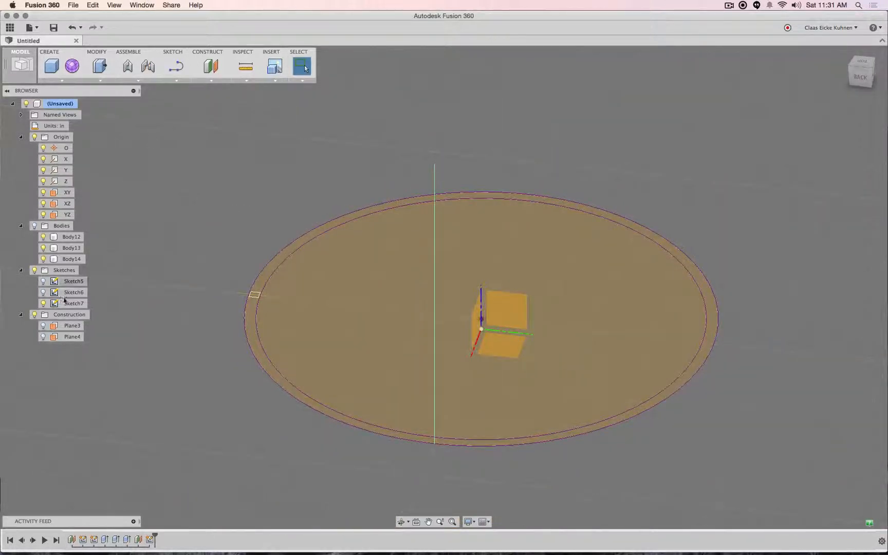
left_click(51, 81)
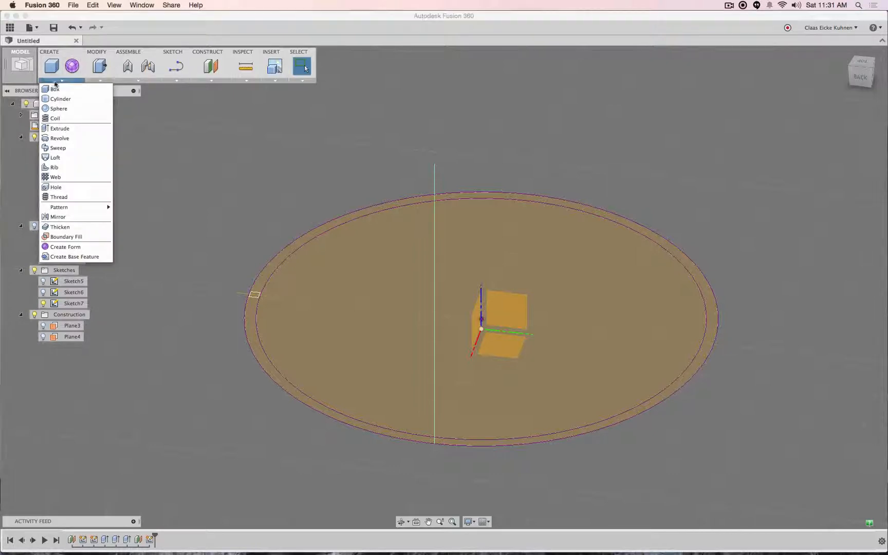
left_click(61, 129)
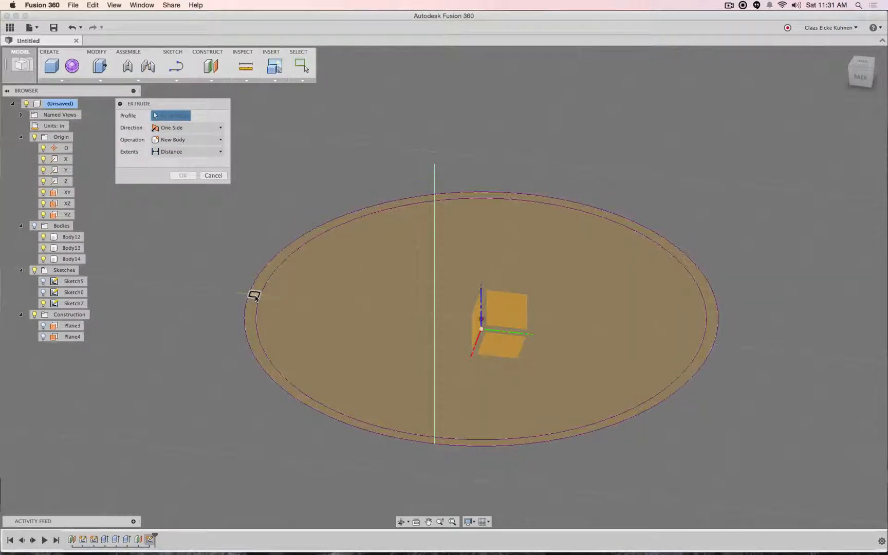
left_click(252, 295)
left_click_drag(254, 280, 254, 123)
left_click(34, 226)
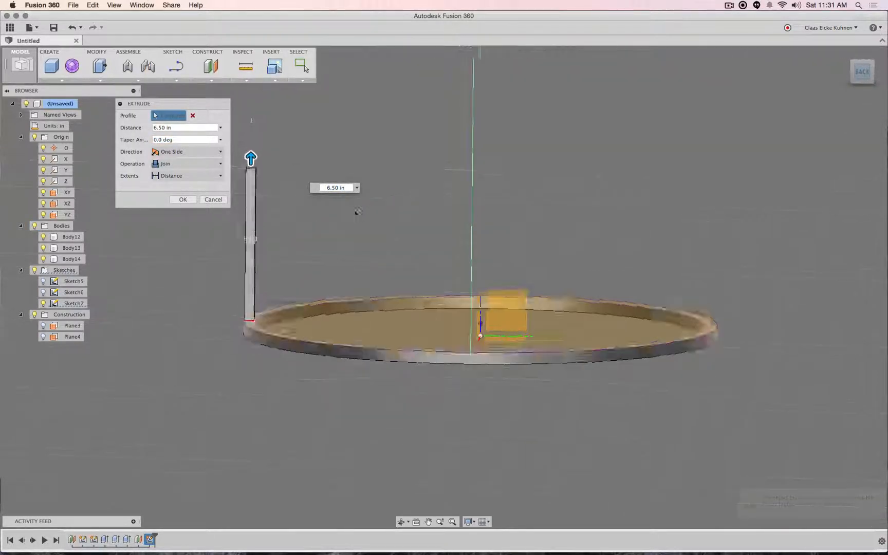
middle_click_drag(232, 195, 345, 380)
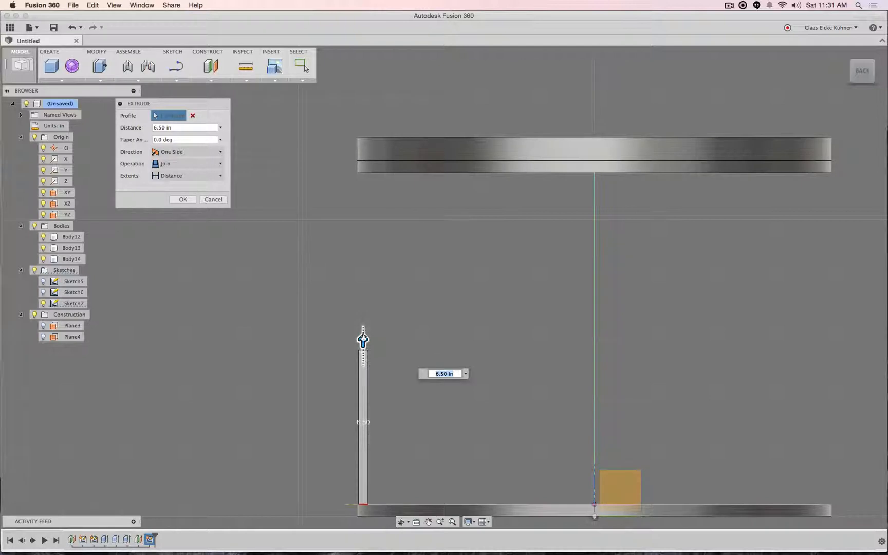
left_click_drag(363, 338, 365, 164)
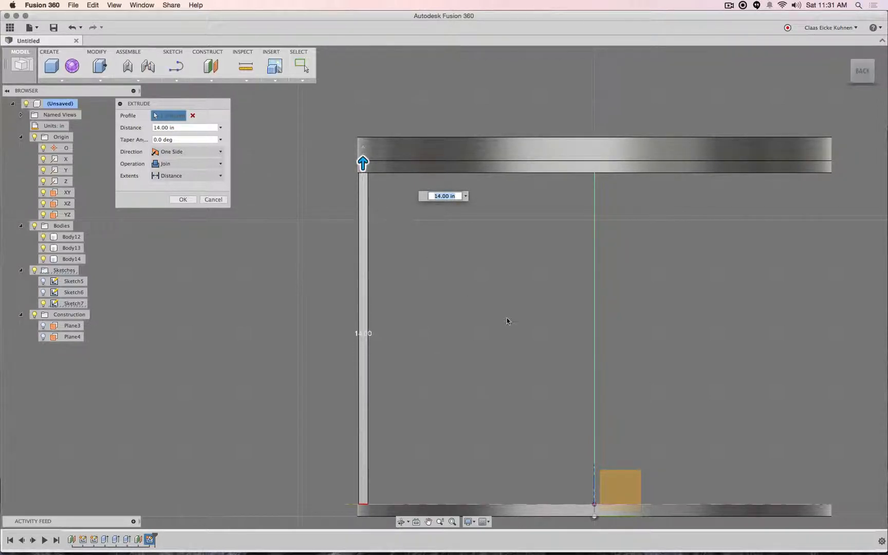
left_click(186, 199)
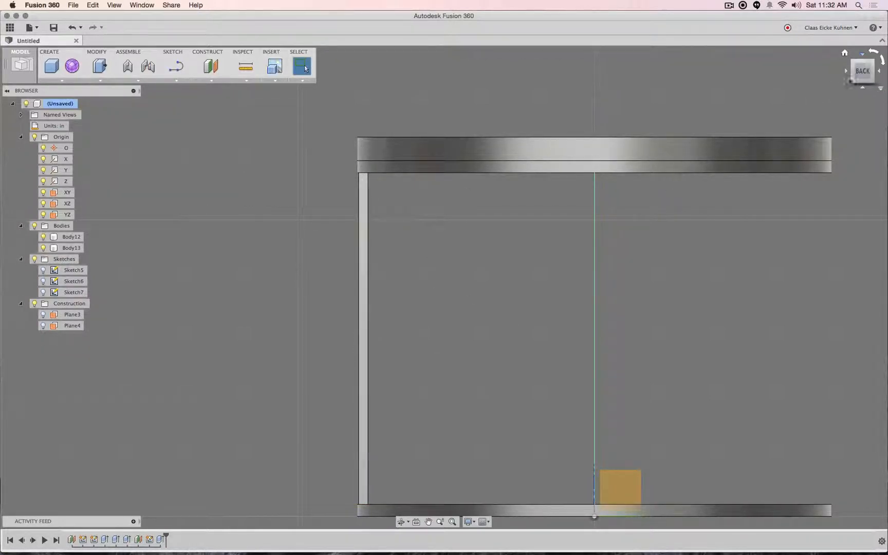
mouse_move(861, 69)
left_mouse_down()
mouse_move(856, 95)
mouse_move(857, 84)
left_mouse_up()
middle_click_drag(711, 409, 658, 285)
scroll(657, 356, "down", 5)
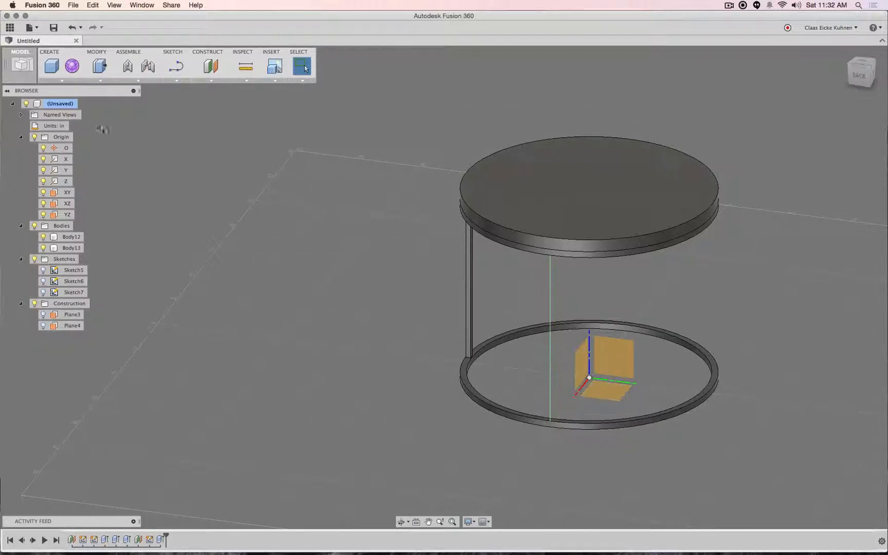
left_click(62, 80)
mouse_move(69, 209)
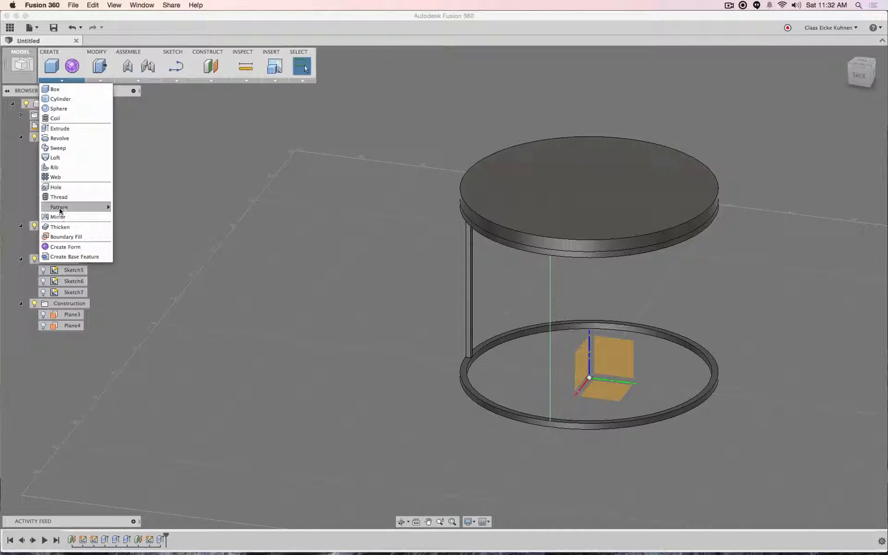
key("Escape")
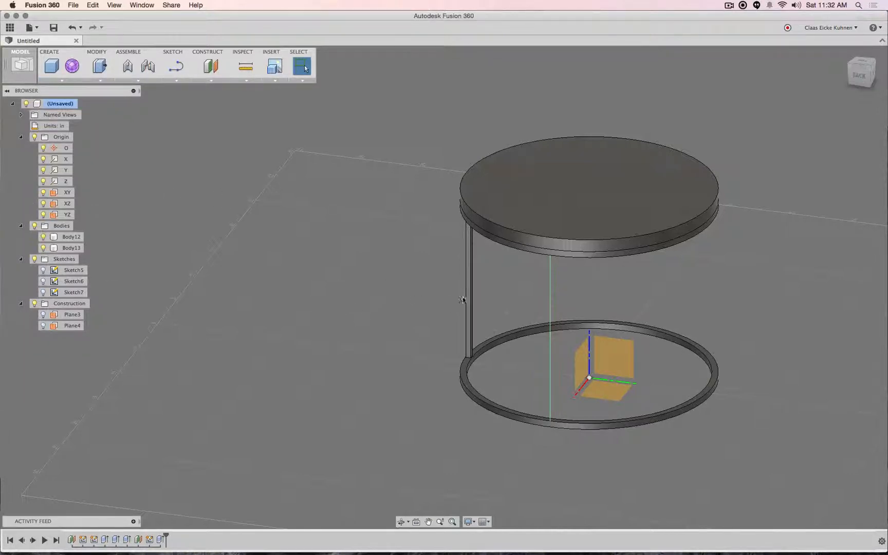
Edit the vertical bar's extrusion so that its operation is New Body.
left_click(69, 249)
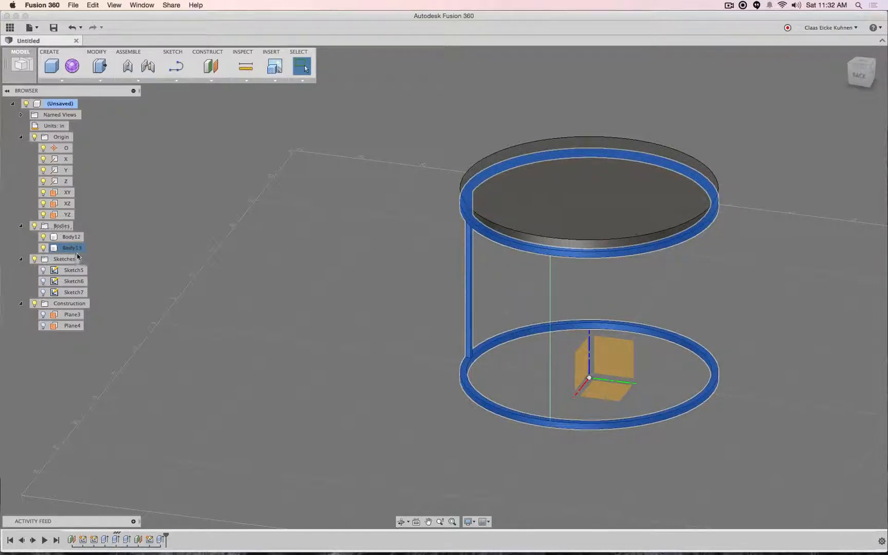
left_click(158, 541)
right_click(159, 541)
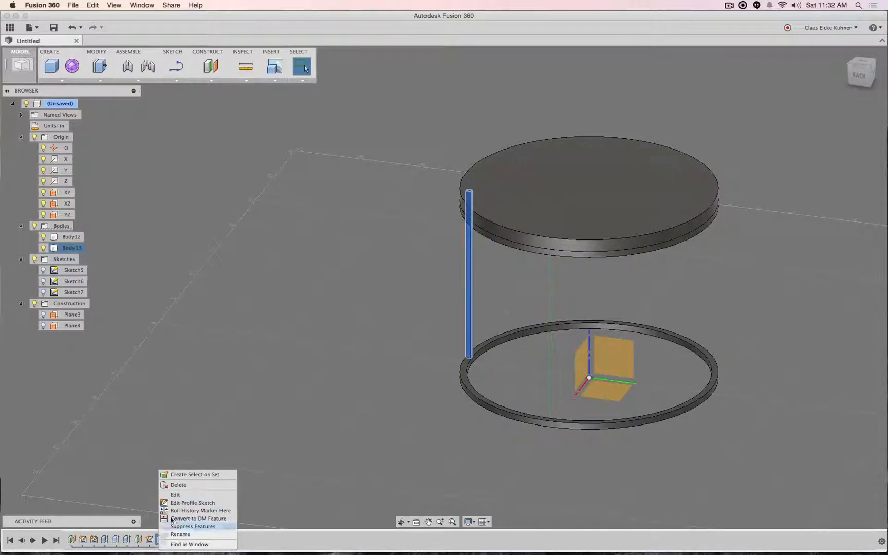
left_click(176, 495)
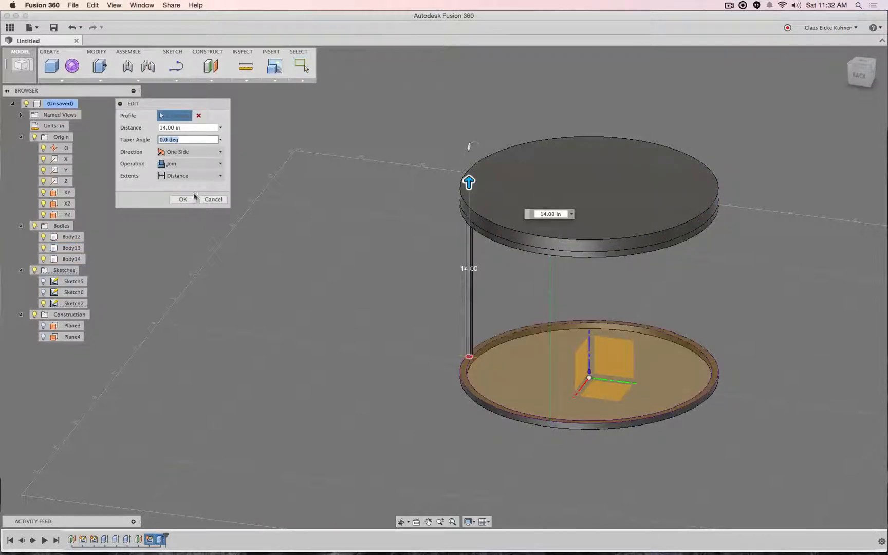
left_click(187, 164)
left_click(180, 204)
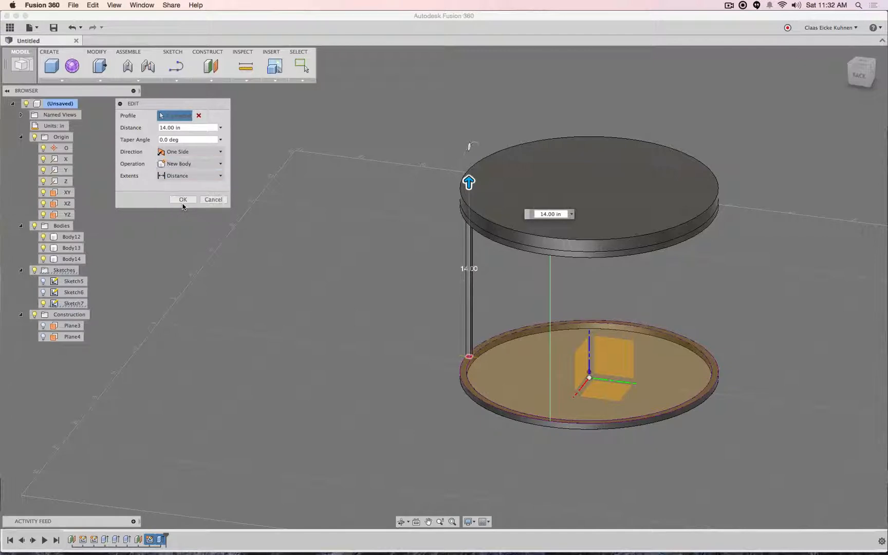
left_click(187, 201)
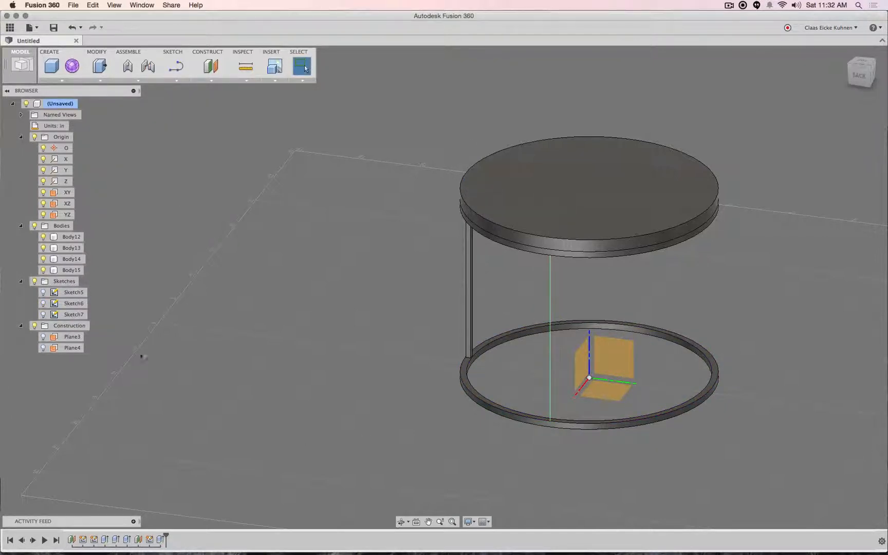
Create a full circular pattern of the vertical bar body around the Z axis with a quantity of 4.
left_click(71, 269)
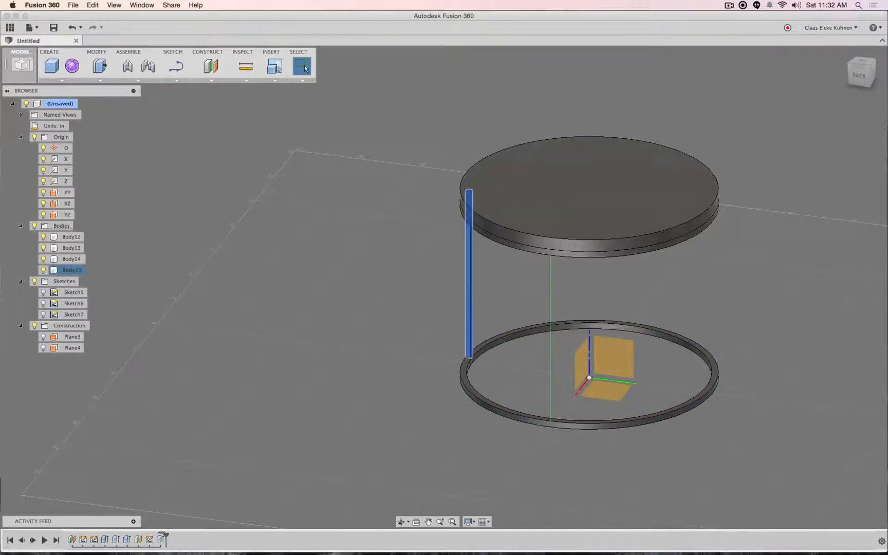
left_click(63, 80)
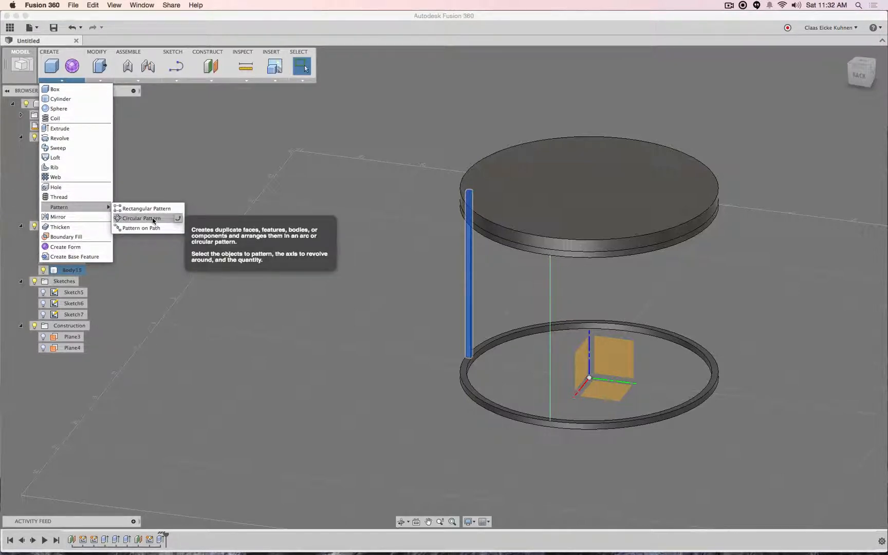
left_click(153, 219)
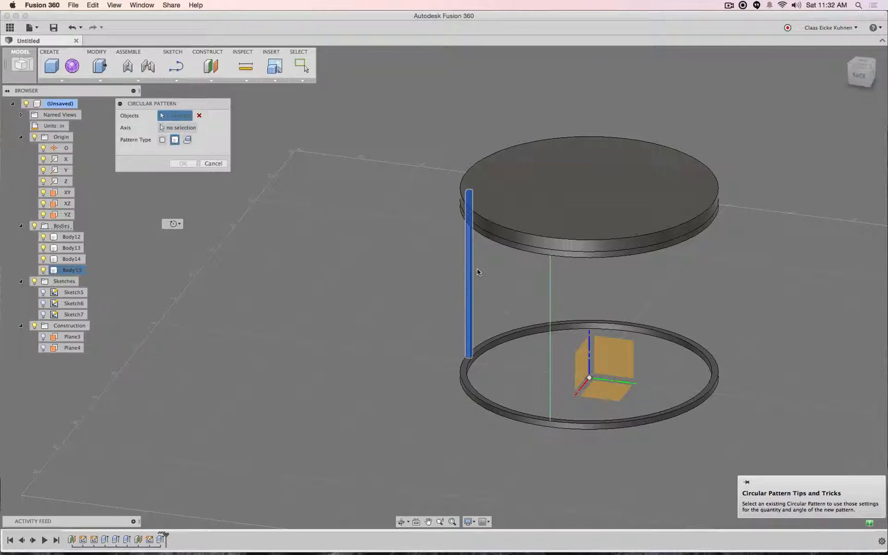
left_click(193, 129)
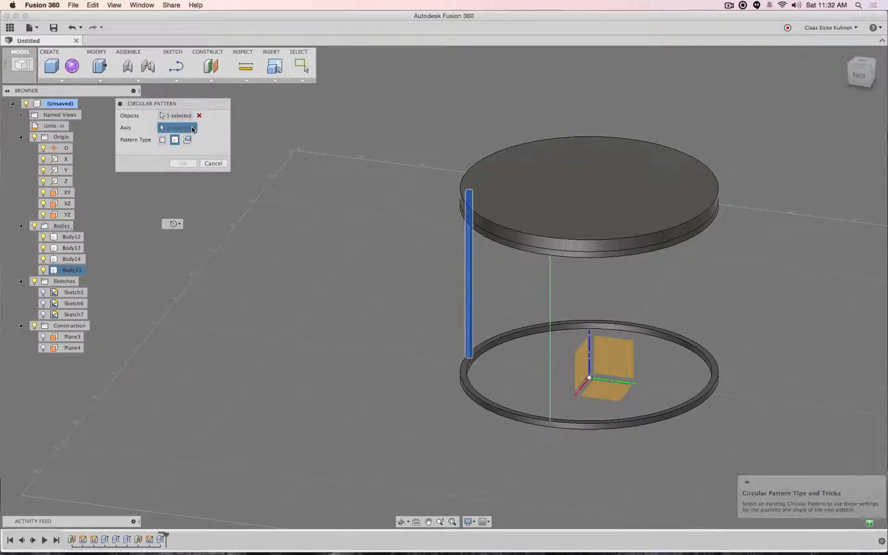
left_click(591, 353)
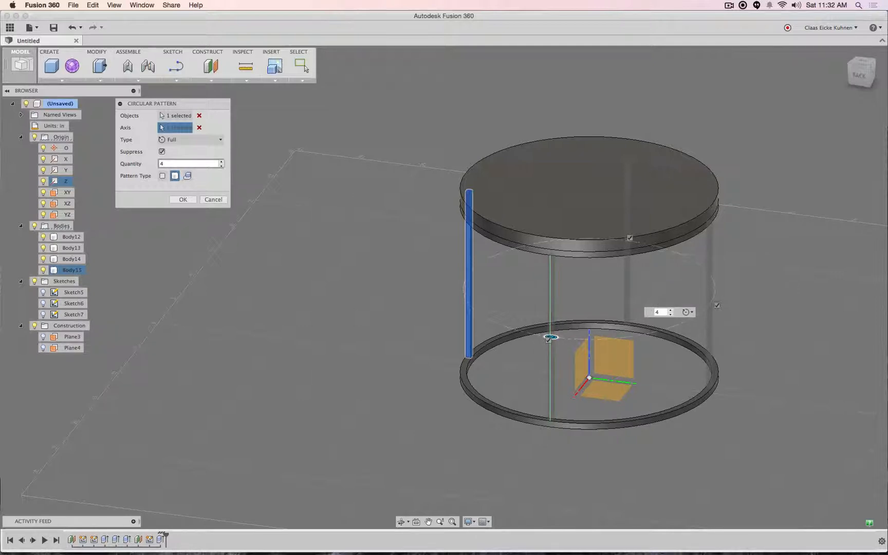
left_click(183, 199)
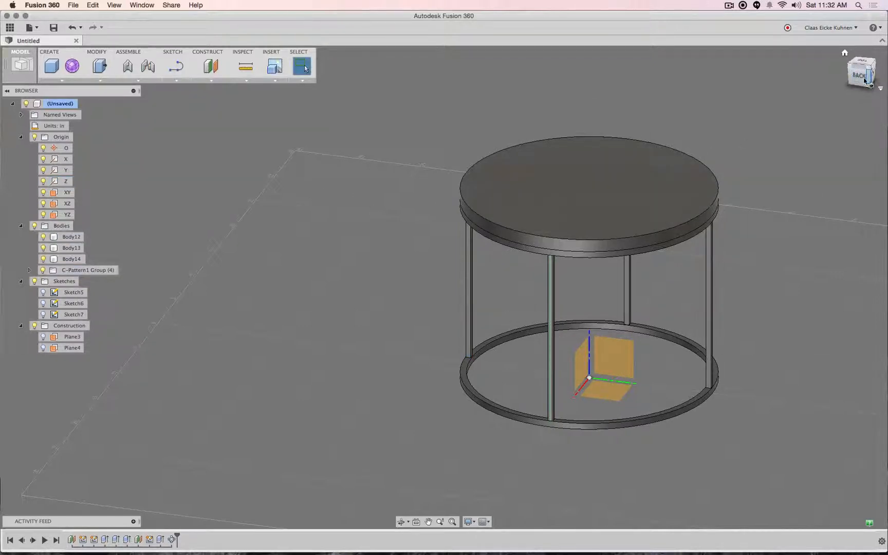
Round the tabletop's upper outer edge with a 0.5 in fillet, and hide the tabletop body.
mouse_move(443, 287)
middle_mouse_down("shift")
mouse_move(401, 251)
mouse_move(354, 239)
mouse_move(324, 200)
mouse_move(298, 267)
mouse_move(350, 210)
mouse_move(421, 185)
mouse_move(462, 197)
middle_mouse_up("shift")
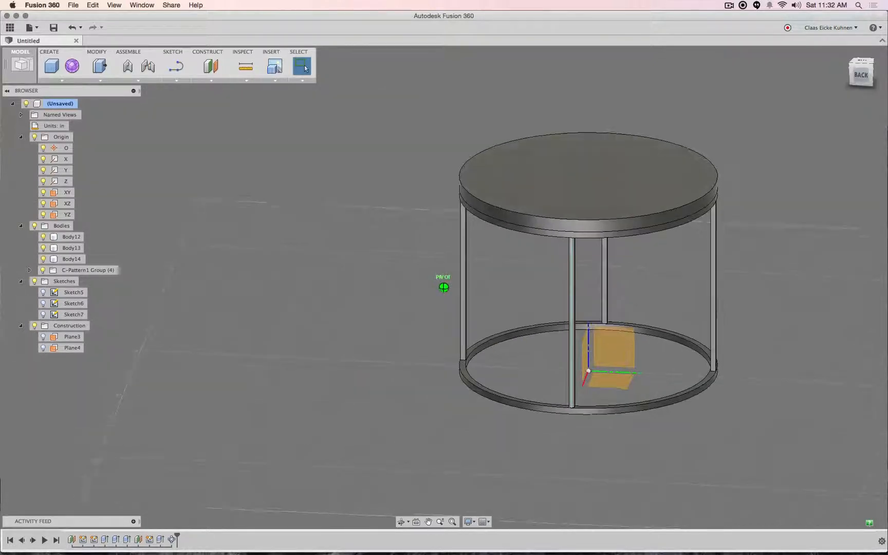
left_click(100, 78)
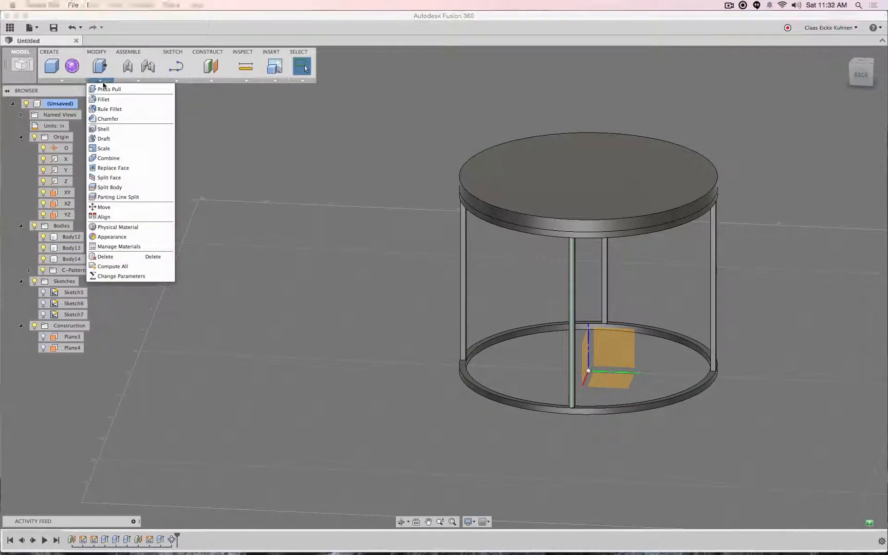
left_click(104, 100)
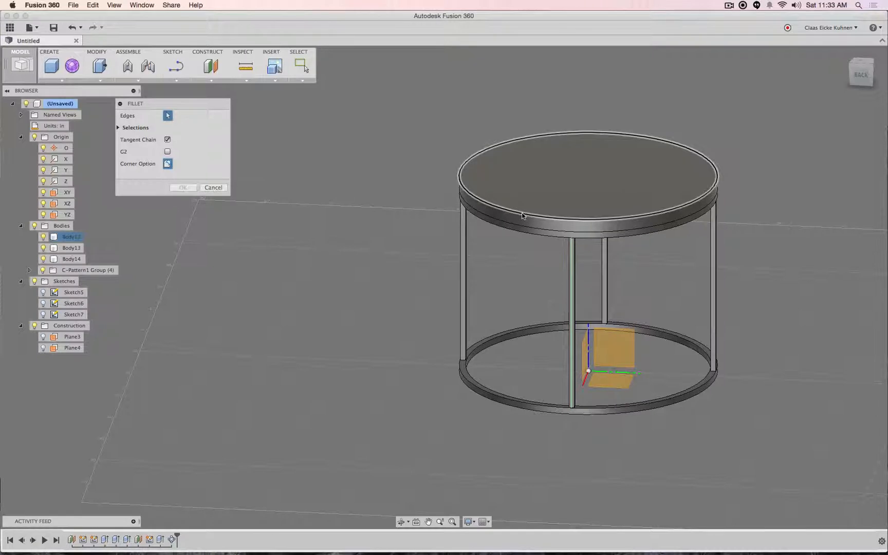
left_click(519, 210)
type(".5")
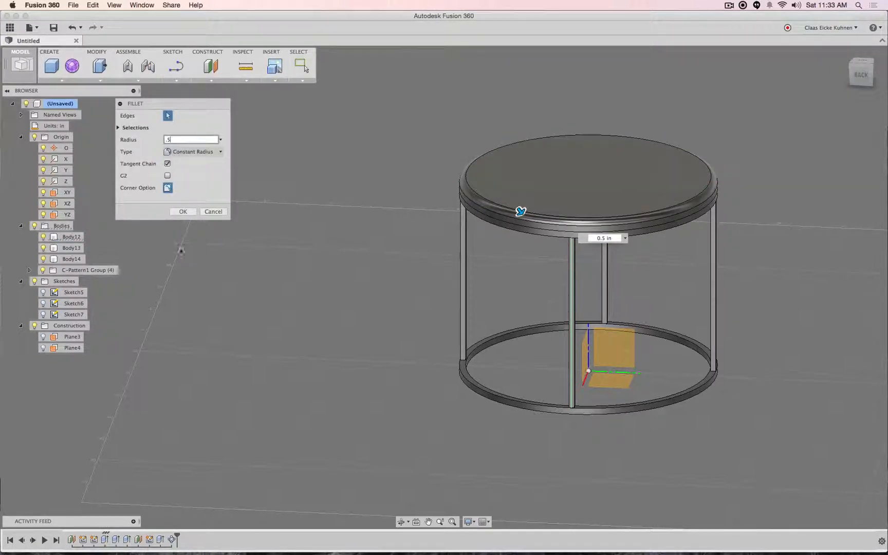
left_click(183, 212)
left_click(43, 236)
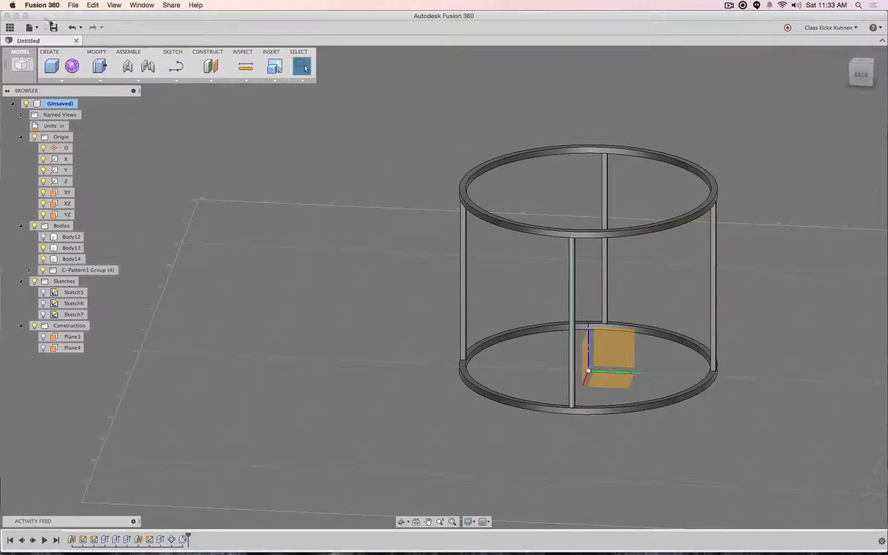
Fillet all edges of both rings and the four vertical bars together with a 0.1 in radius.
left_click(100, 81)
left_click(111, 97)
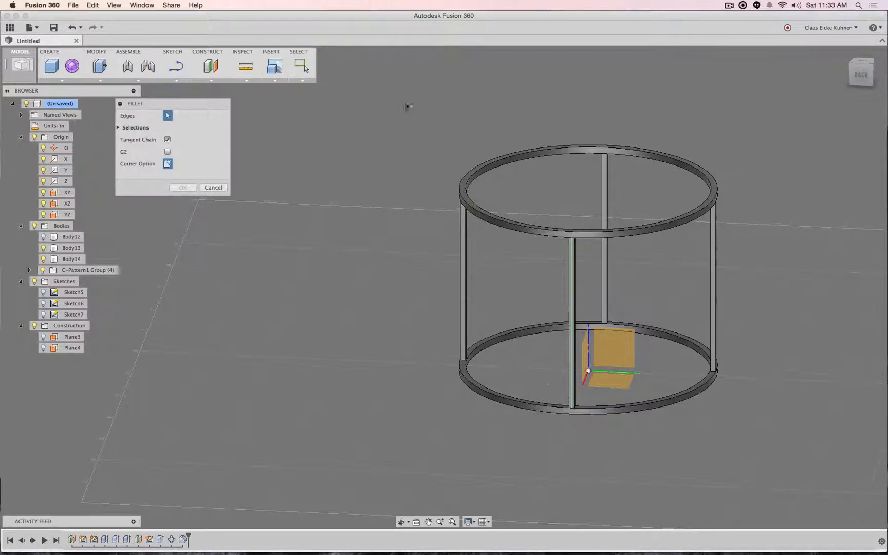
left_click_drag(408, 107, 779, 472)
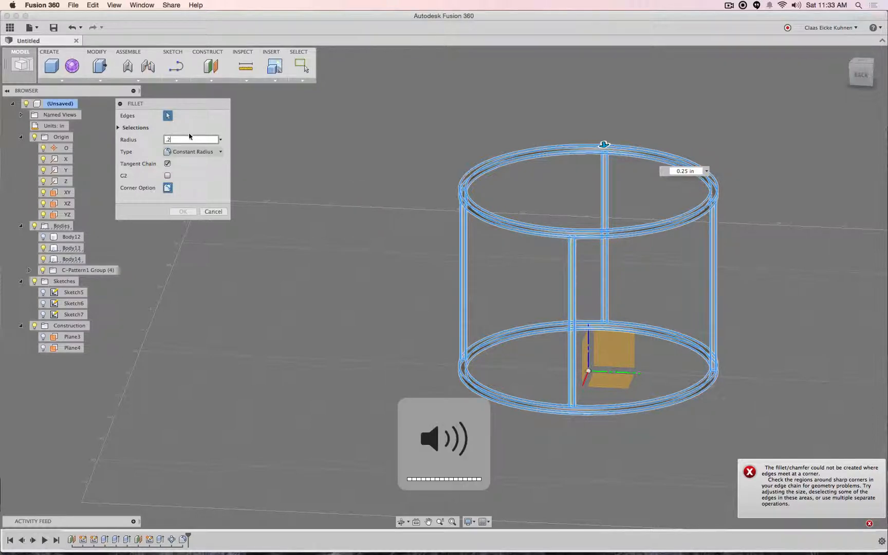
left_click(183, 139)
key("BackSpace")
key("BackSpace")
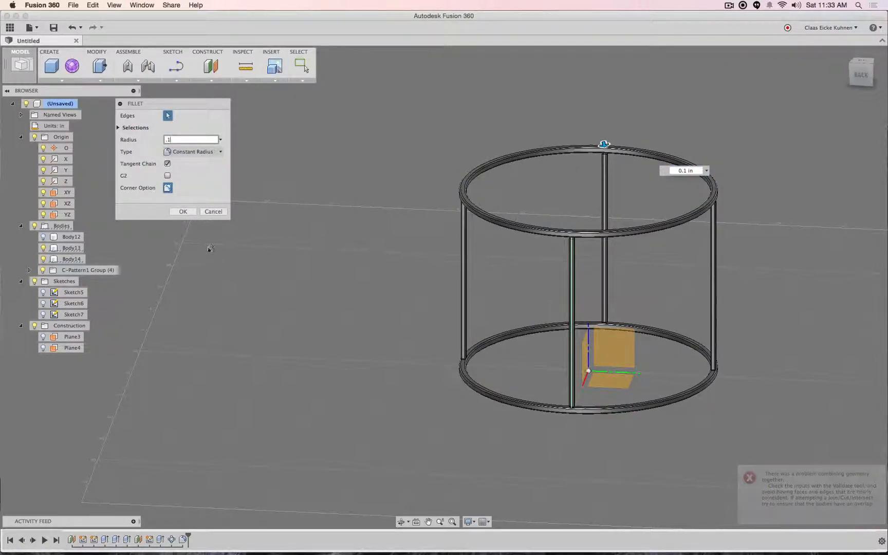
left_click(189, 212)
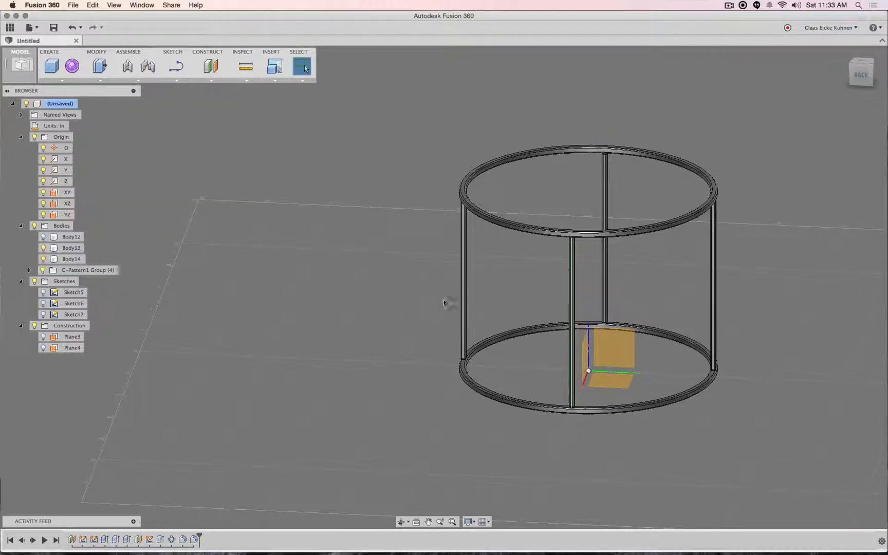
Examine the joint between the upper ring and a bar up close, and undo the fillet on the rings and bars.
scroll(587, 237, "down", 5)
scroll(586, 237, "up", 7)
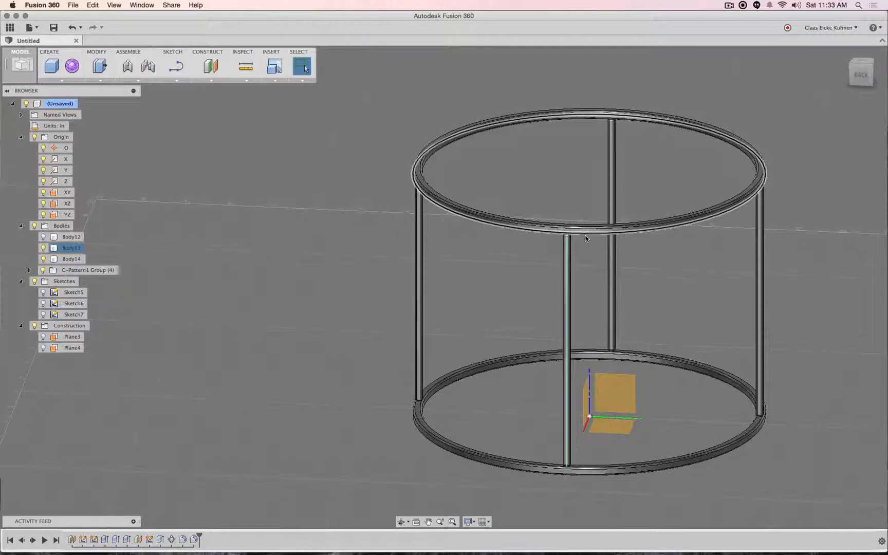
scroll(586, 237, "up", 5)
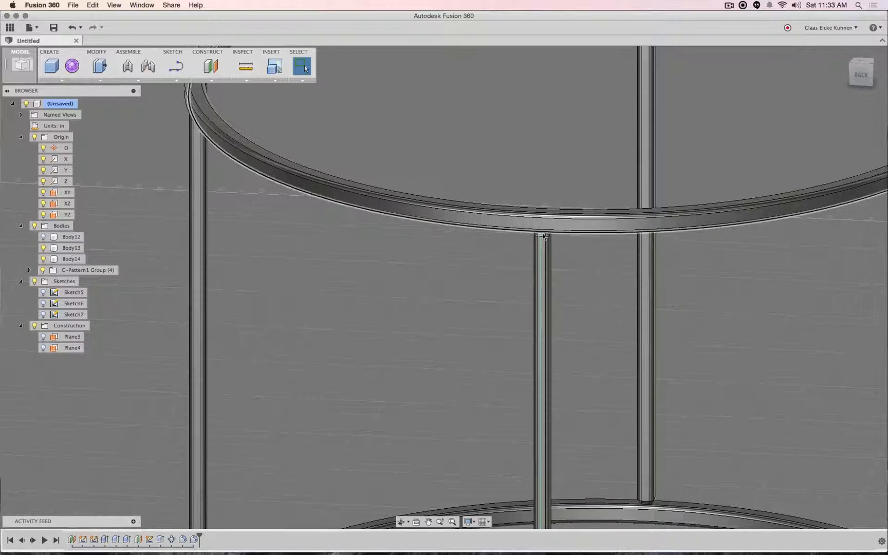
scroll(384, 259, "down", 6)
scroll(382, 262, "down", 1)
key("super+z")
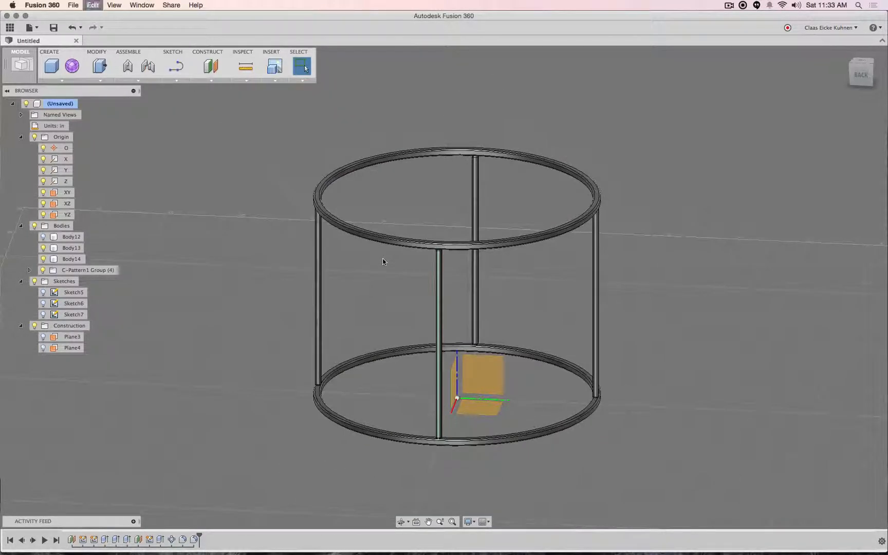
left_click(102, 81)
left_click(116, 101)
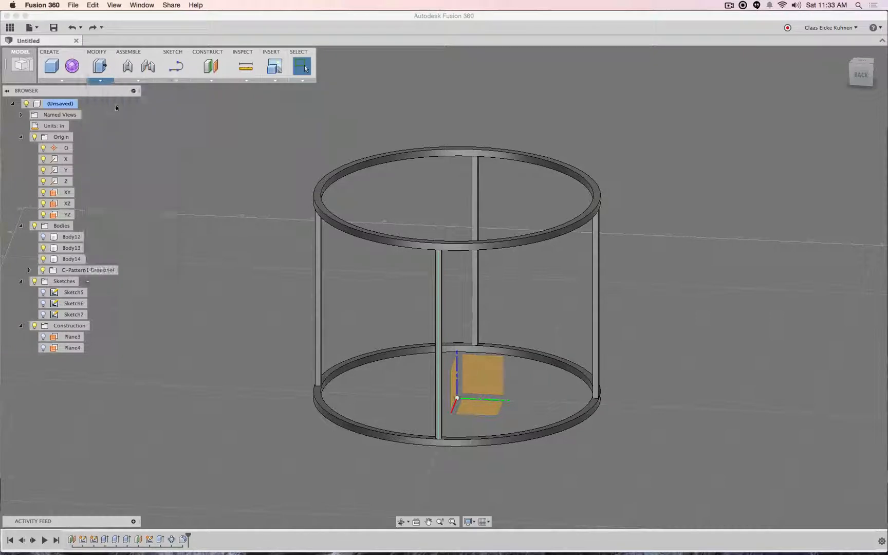
left_click(330, 220)
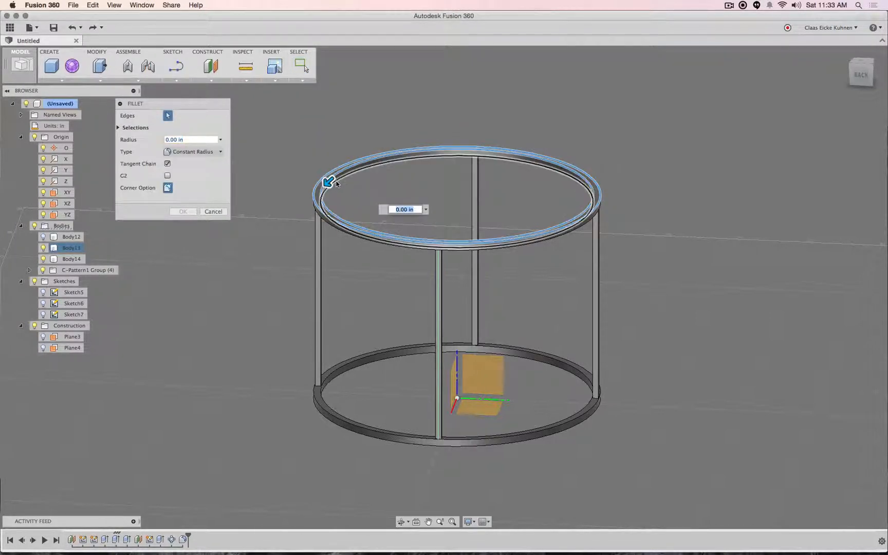
left_click(336, 181)
left_click(334, 225)
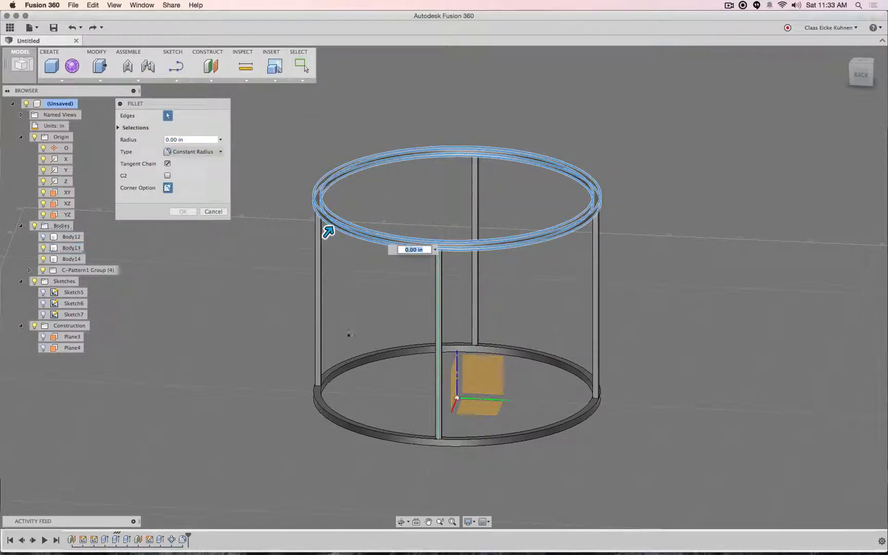
left_click(348, 362)
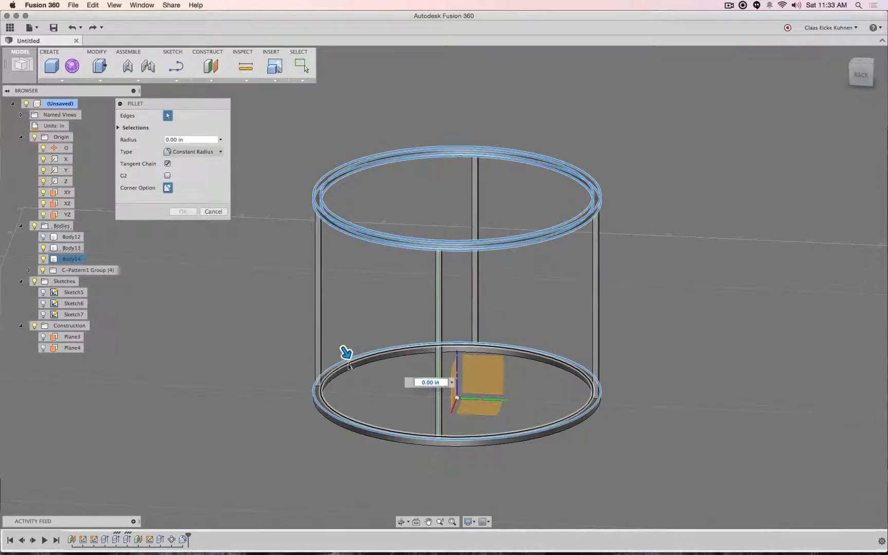
left_click(348, 370)
left_click(328, 418)
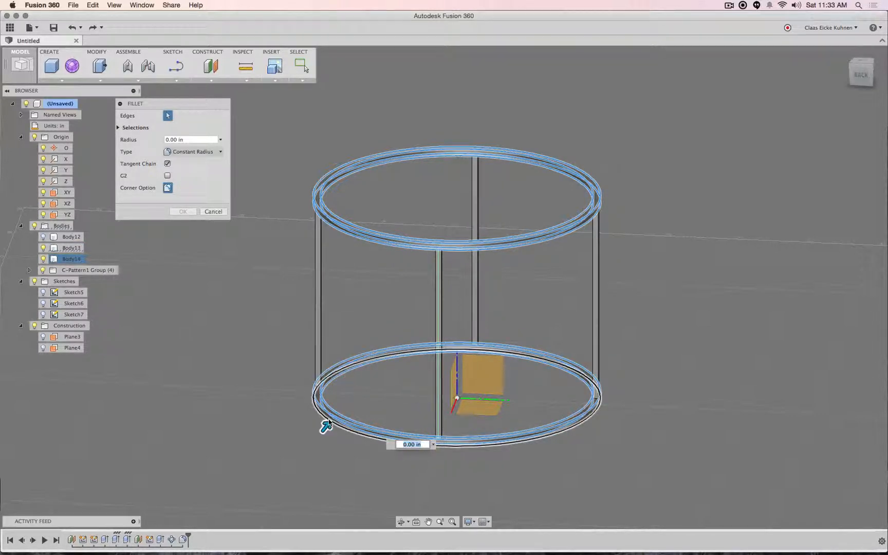
left_click(329, 419)
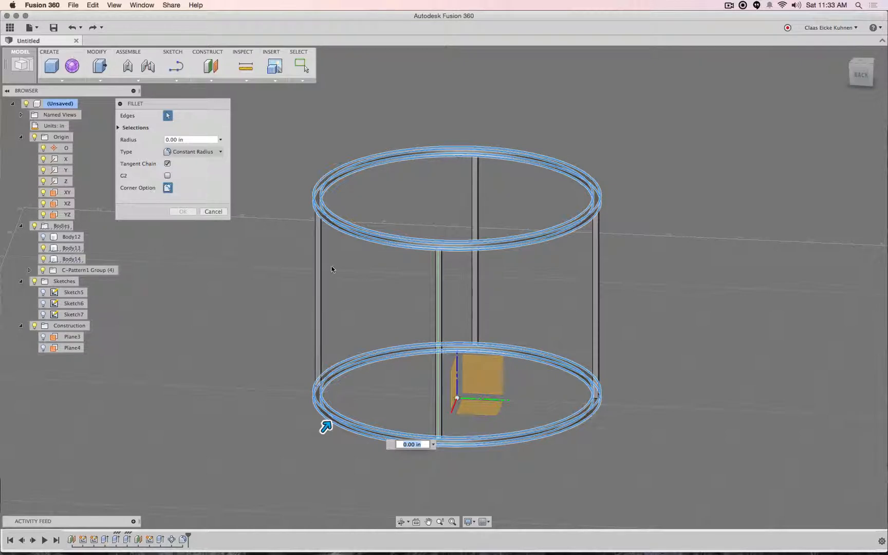
left_click(214, 212)
Roll the timeline back to just before the circular pattern, and select all circular edges of both rings for a fillet.
left_click_drag(188, 533, 163, 534)
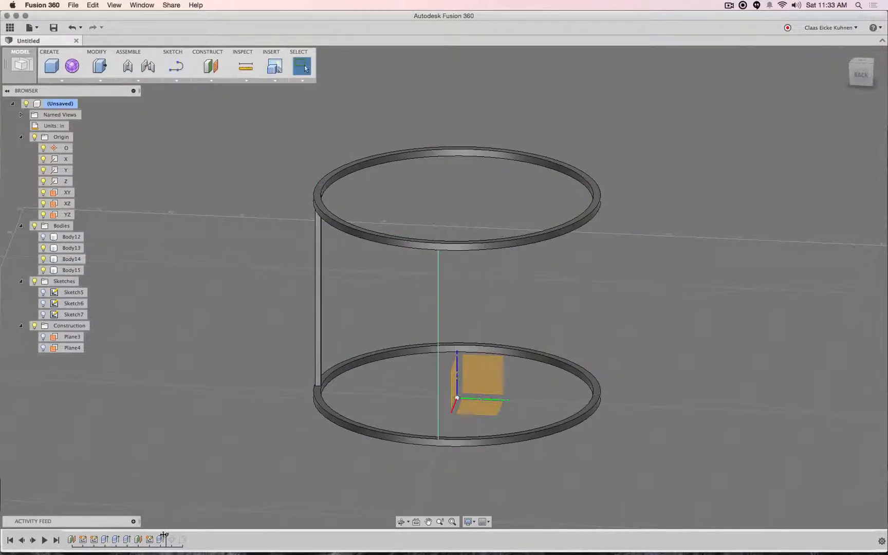
left_click(103, 82)
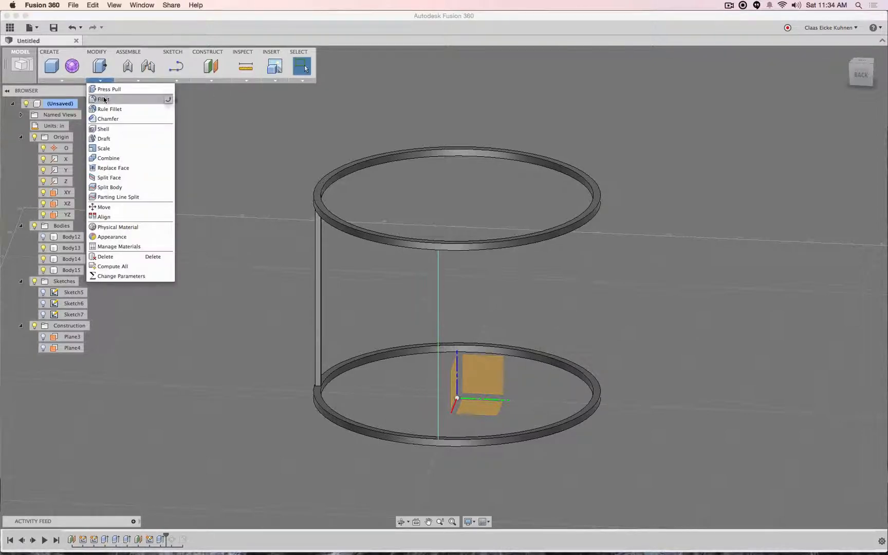
left_click(117, 99)
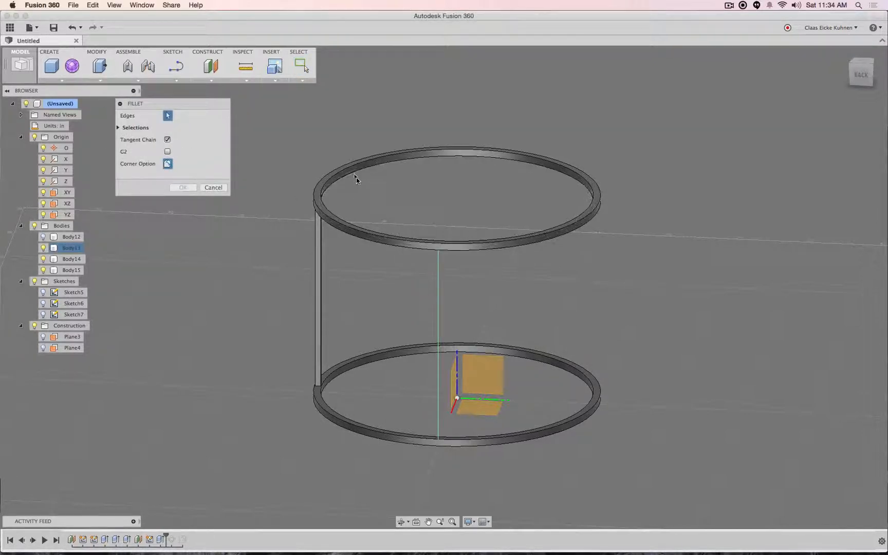
left_click(341, 173)
left_click(340, 172)
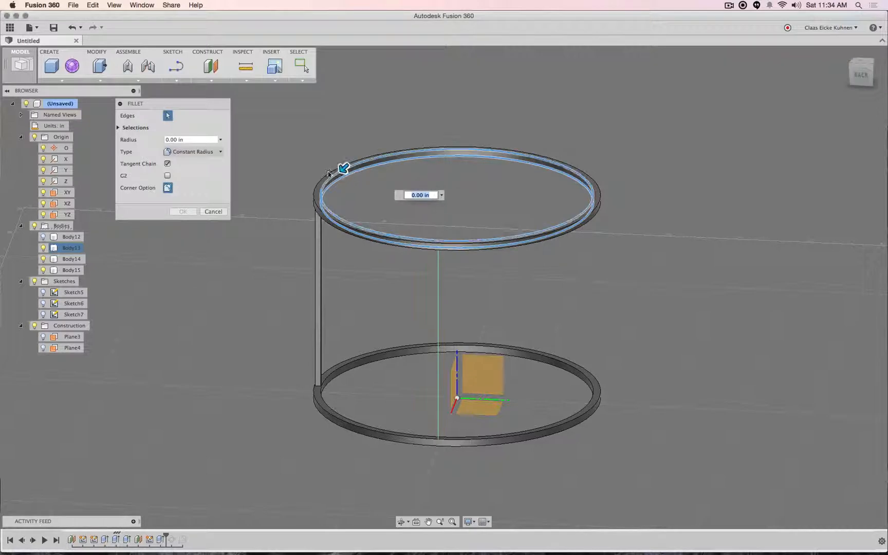
left_click(322, 177)
left_click(335, 231)
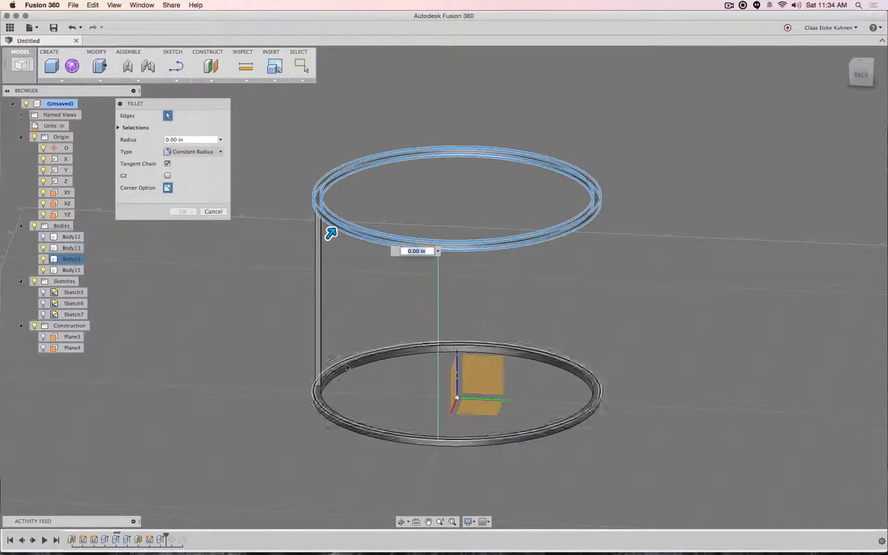
left_click(345, 360)
left_click(332, 367)
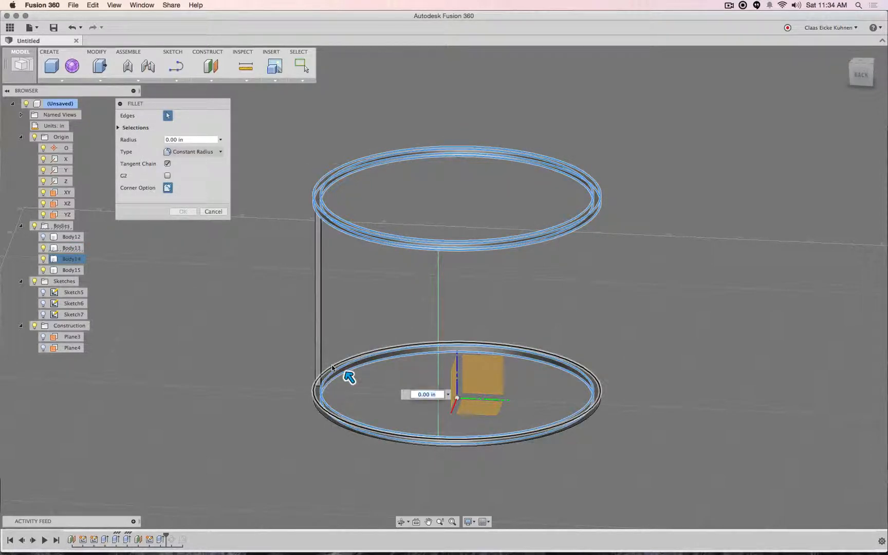
left_click(331, 363)
left_click(320, 421)
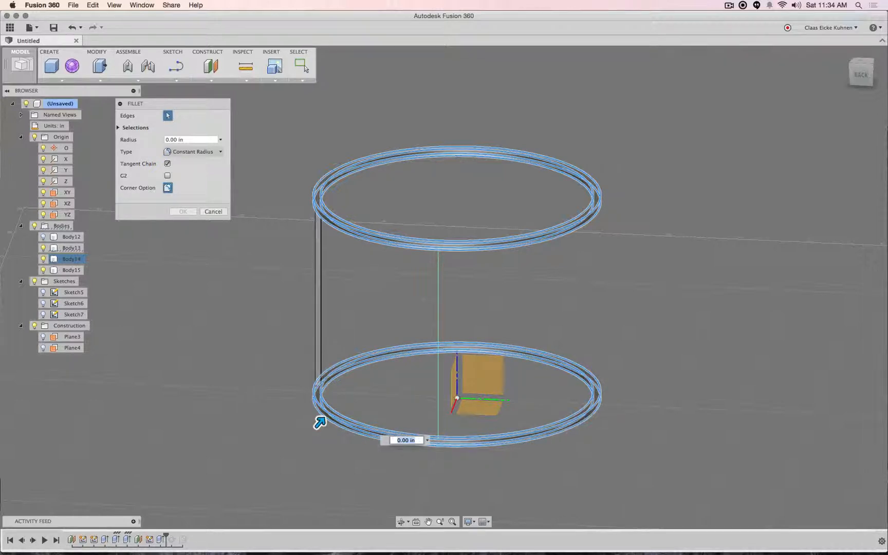
Add the single vertical bar's long edges to the ring edge selection and fillet them all with a 0.1 in radius.
left_click(321, 285)
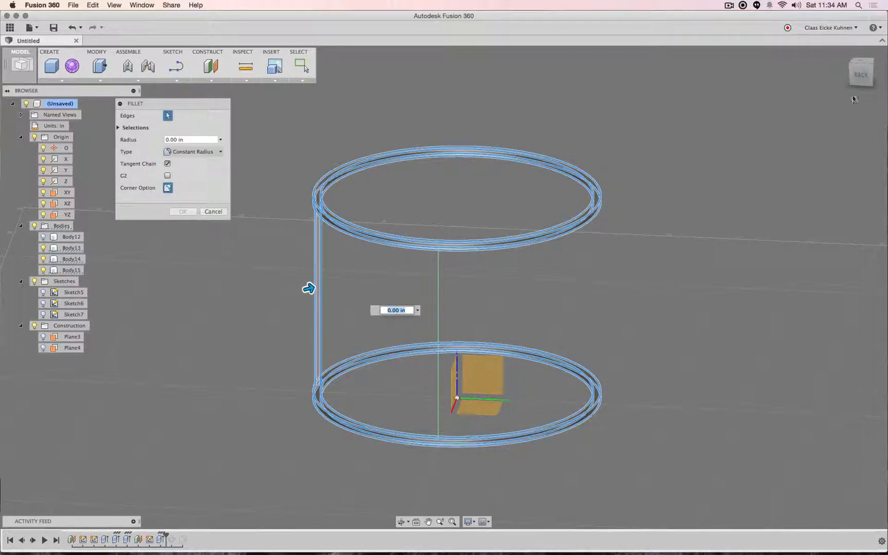
mouse_move(860, 75)
left_mouse_down()
mouse_move(809, 89)
mouse_move(731, 90)
left_mouse_up()
left_click_drag(521, 284, 514, 262)
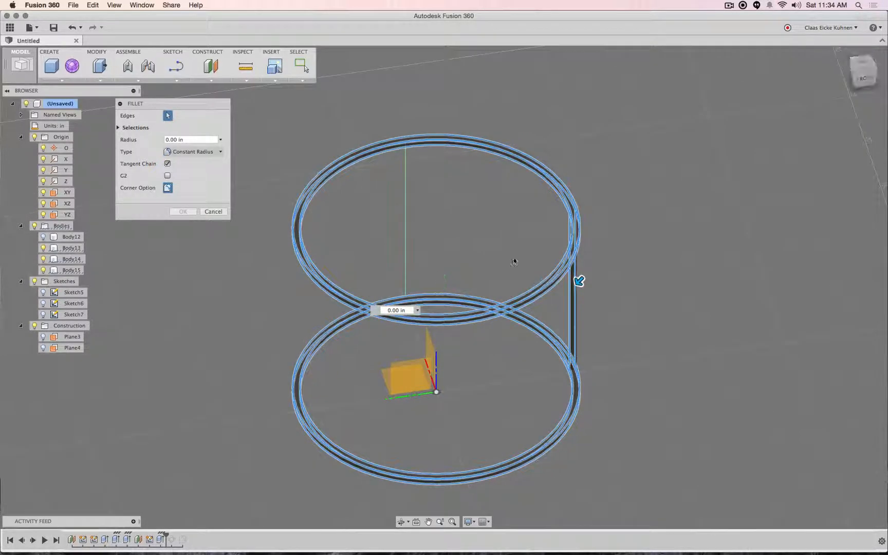
mouse_move(858, 83)
left_mouse_down()
mouse_move(871, 70)
mouse_move(864, 69)
left_mouse_up()
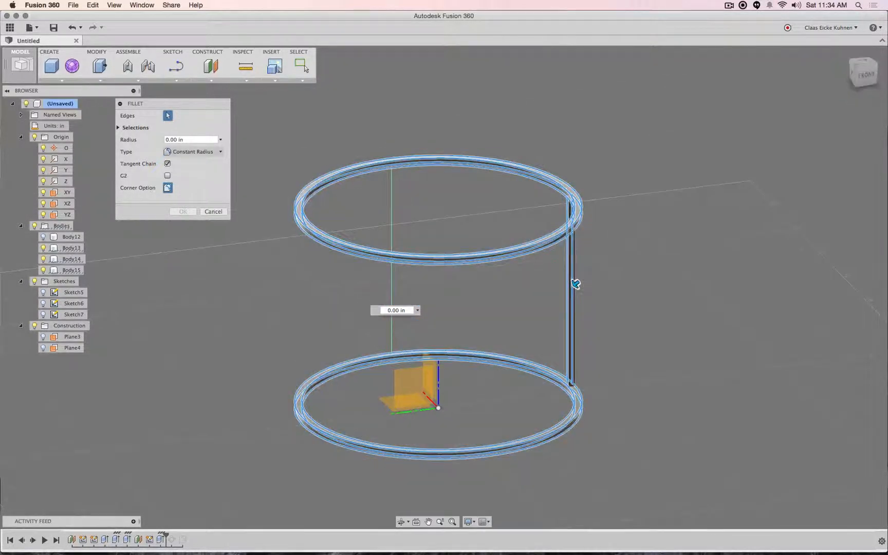
left_click(570, 333)
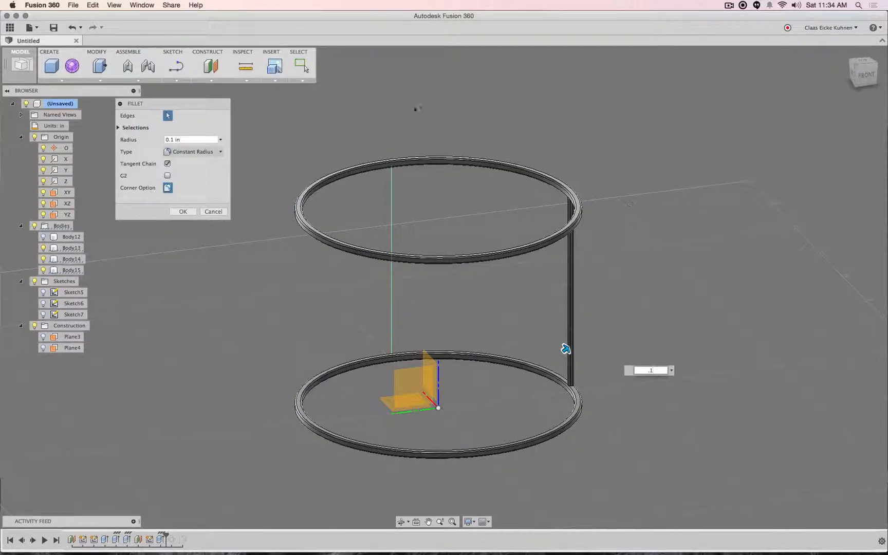
left_click(181, 212)
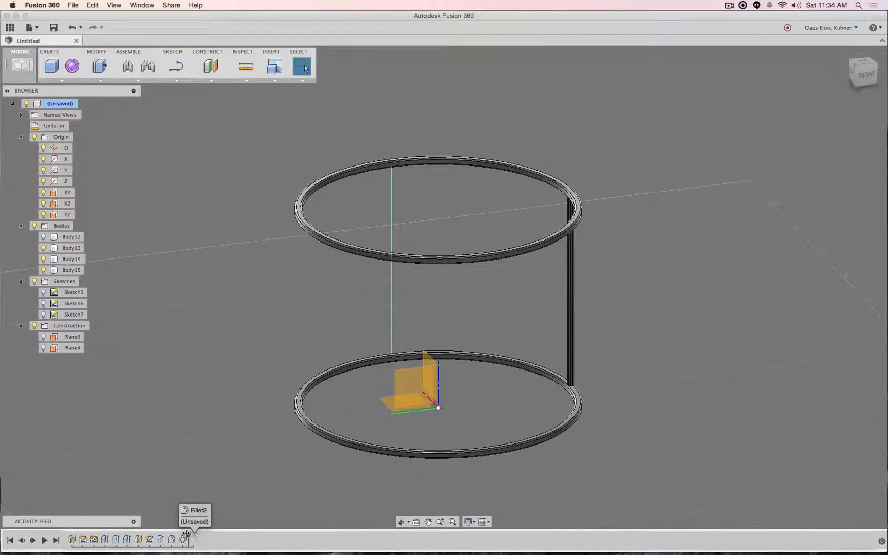
Roll the timeline forward past the circular pattern to the end, and show the tabletop body again.
left_click_drag(180, 540, 187, 537)
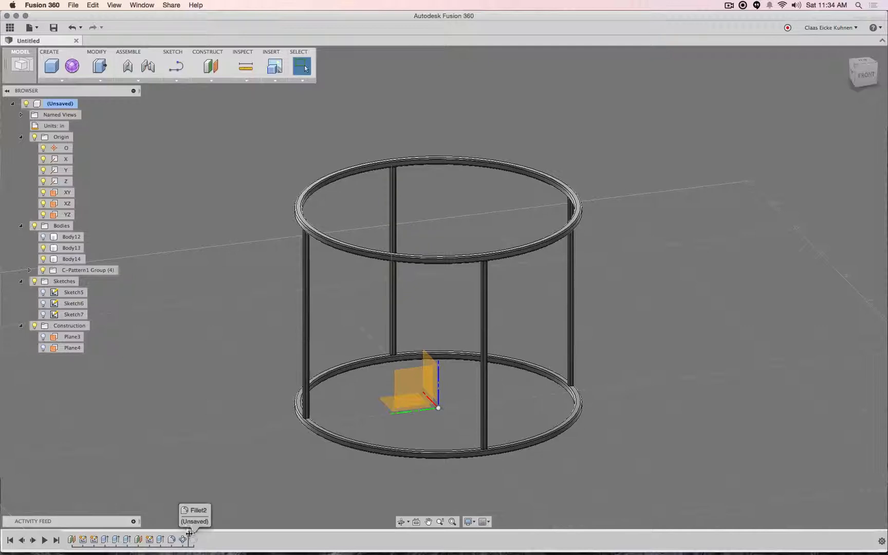
left_click_drag(188, 536, 200, 536)
left_click(44, 237)
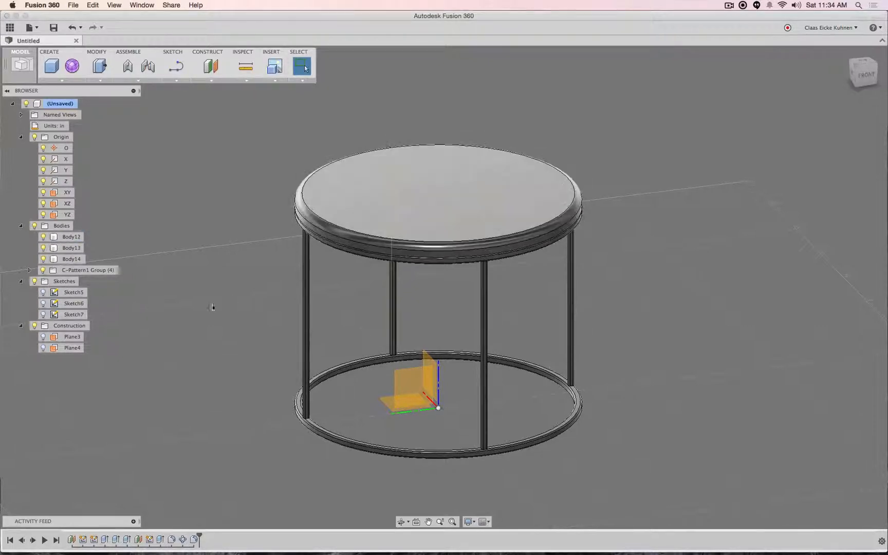
scroll(244, 249, "up", 5)
scroll(244, 249, "down", 10)
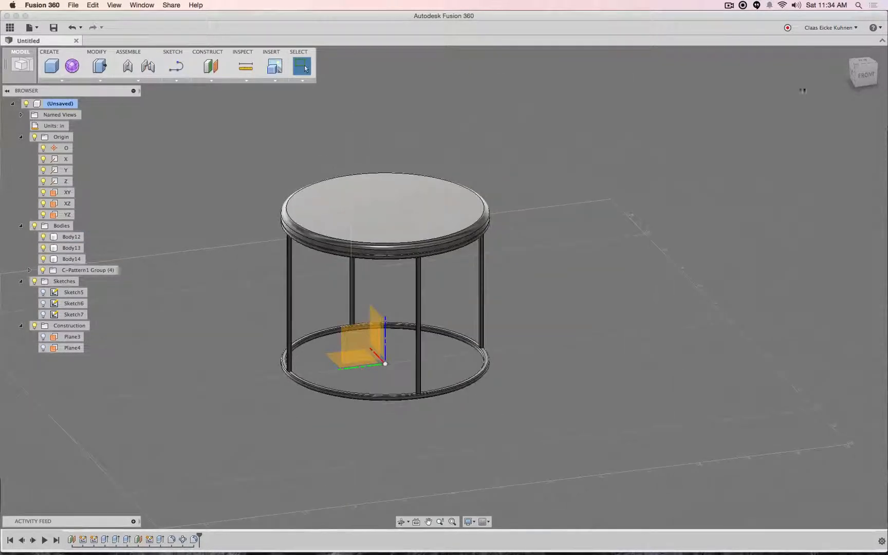
Edit the fillet on the rings and vertical bar, and set its radius to 0.05 in.
left_click(868, 77)
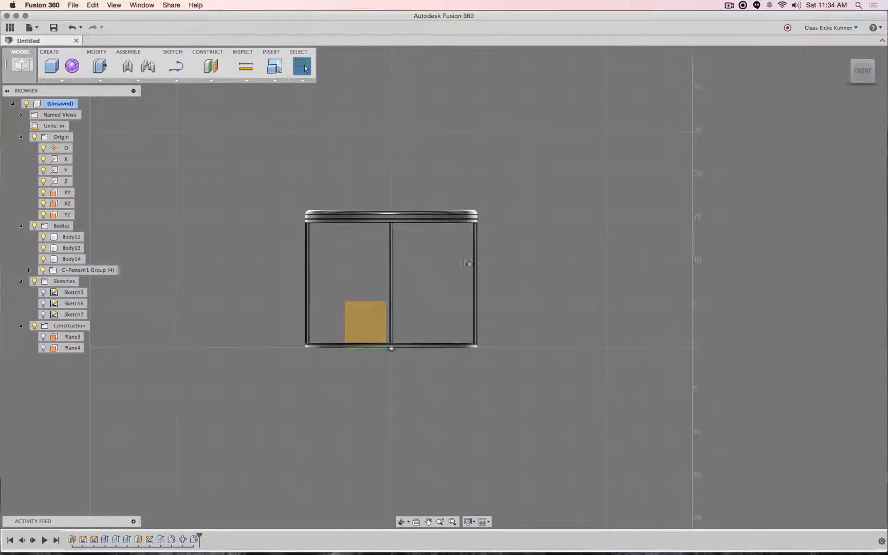
scroll(480, 258, "up", 5)
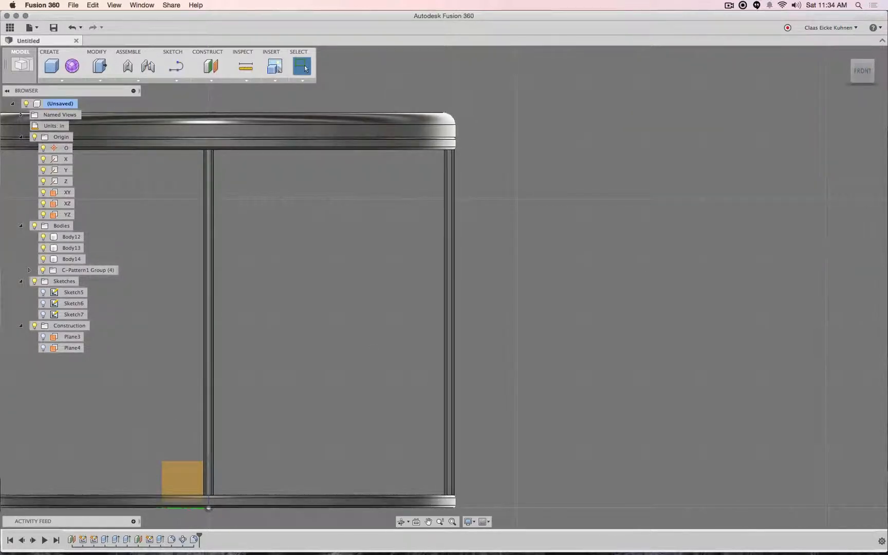
right_click(171, 539)
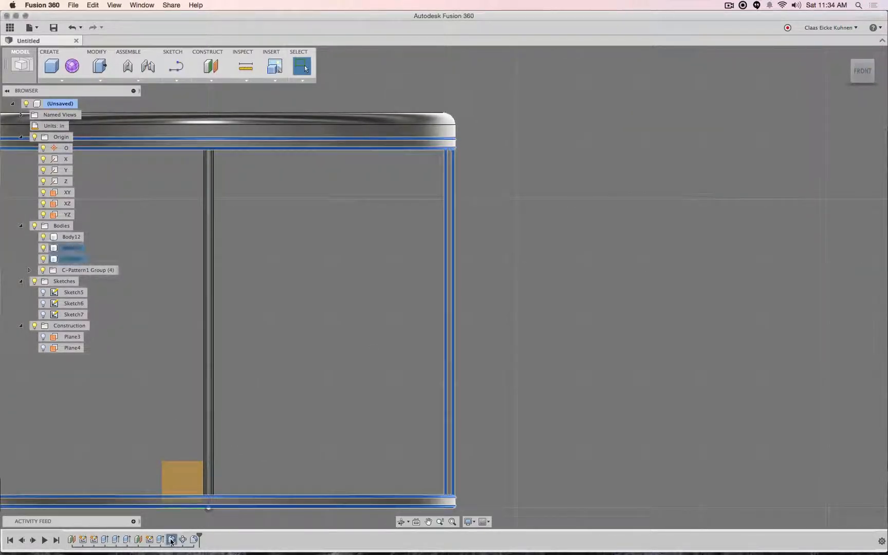
left_click(191, 504)
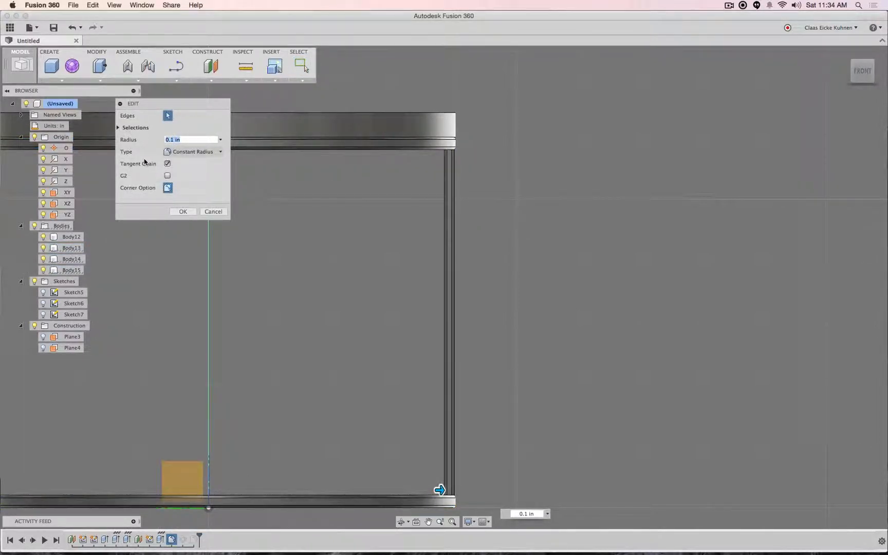
left_click(183, 140)
type(".0")
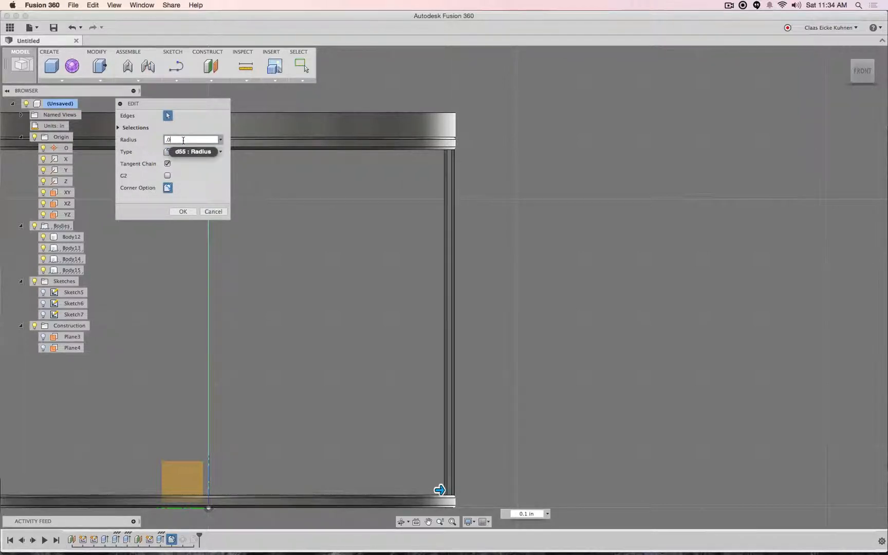
type("5")
left_click(183, 211)
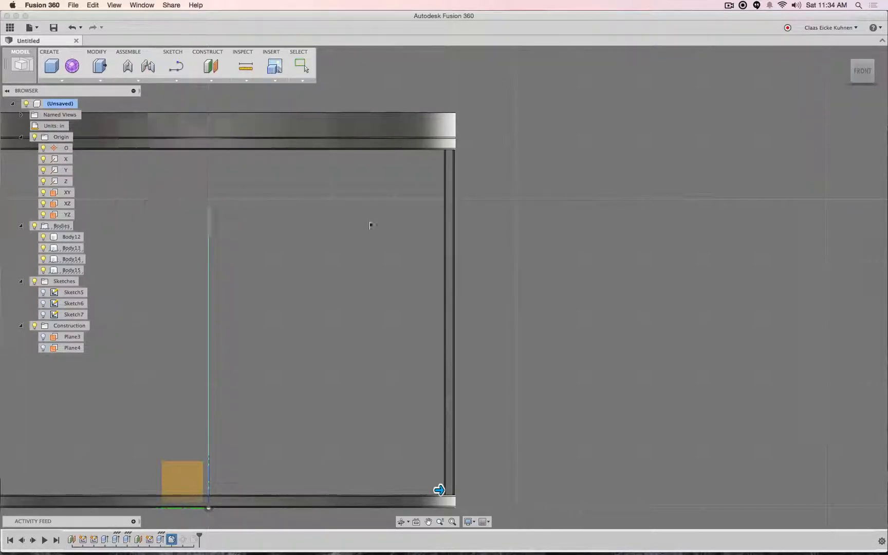
scroll(516, 213, "down", 5)
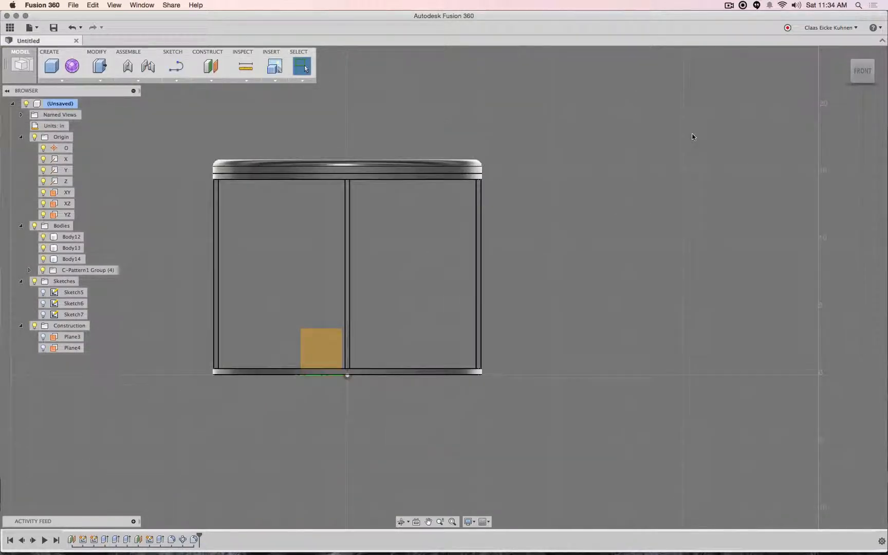
left_click(873, 82)
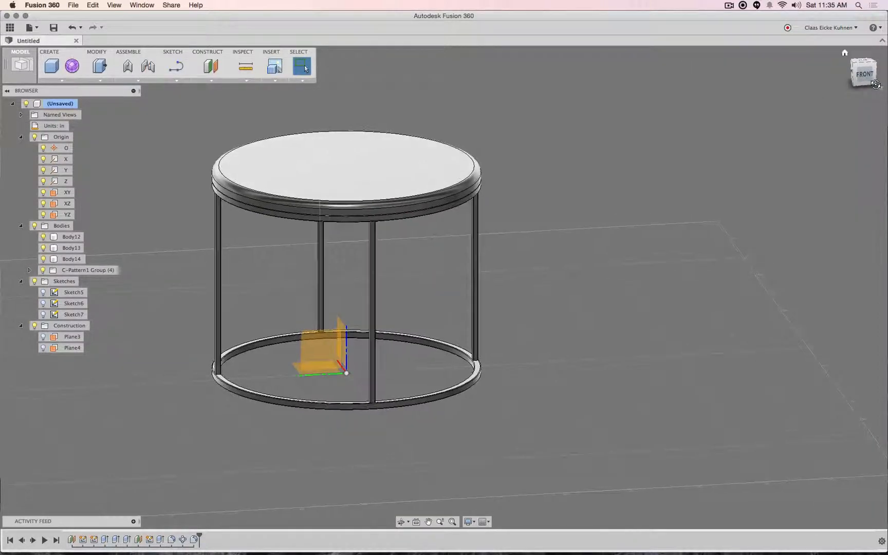